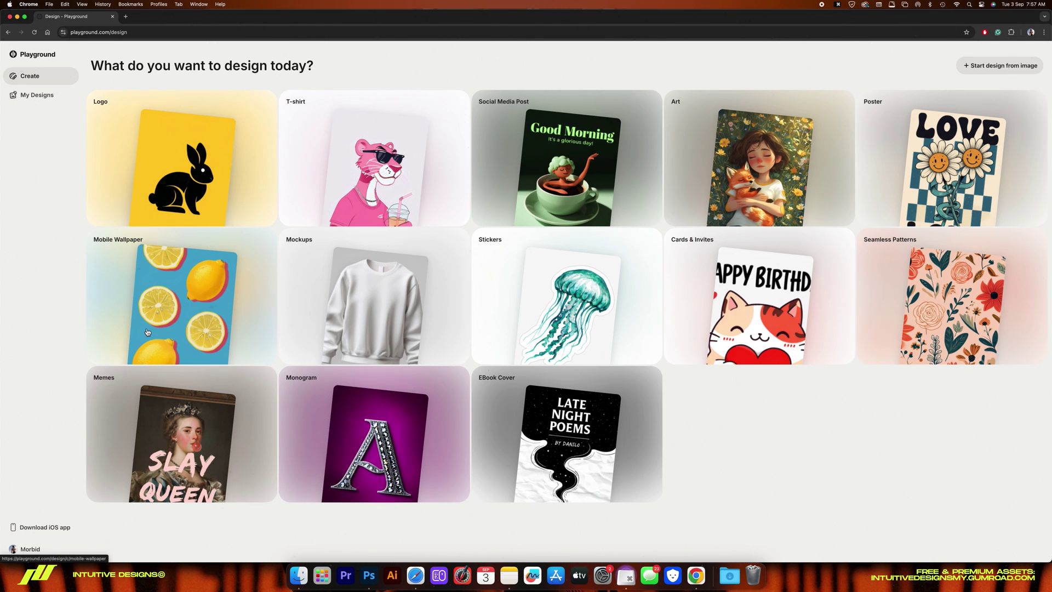
# Step: Open Playground's image creation board and expand its Advanced Settings
pyautogui.click(31, 550)
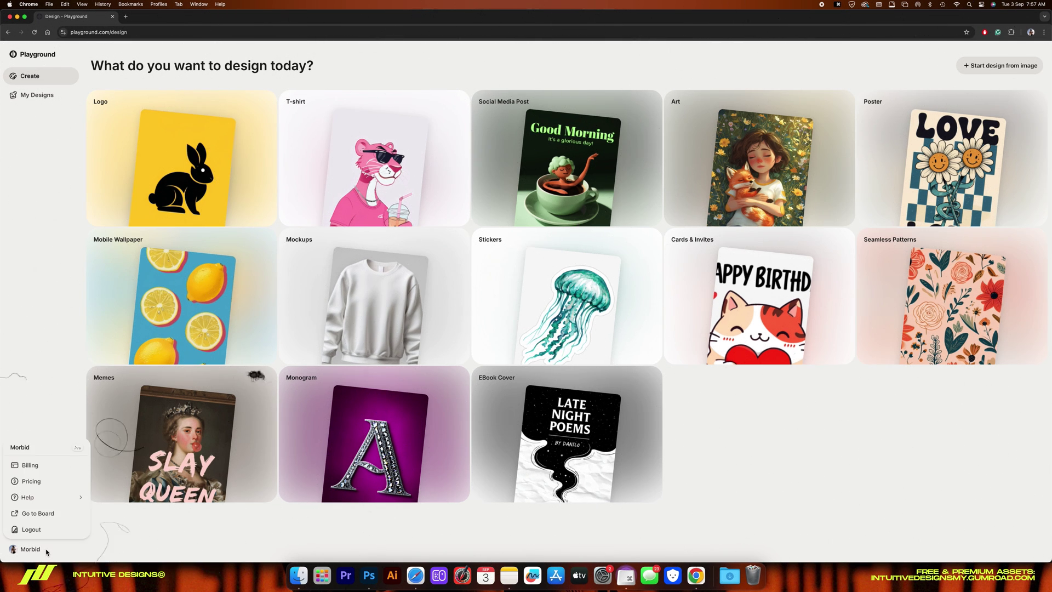
pyautogui.click(41, 515)
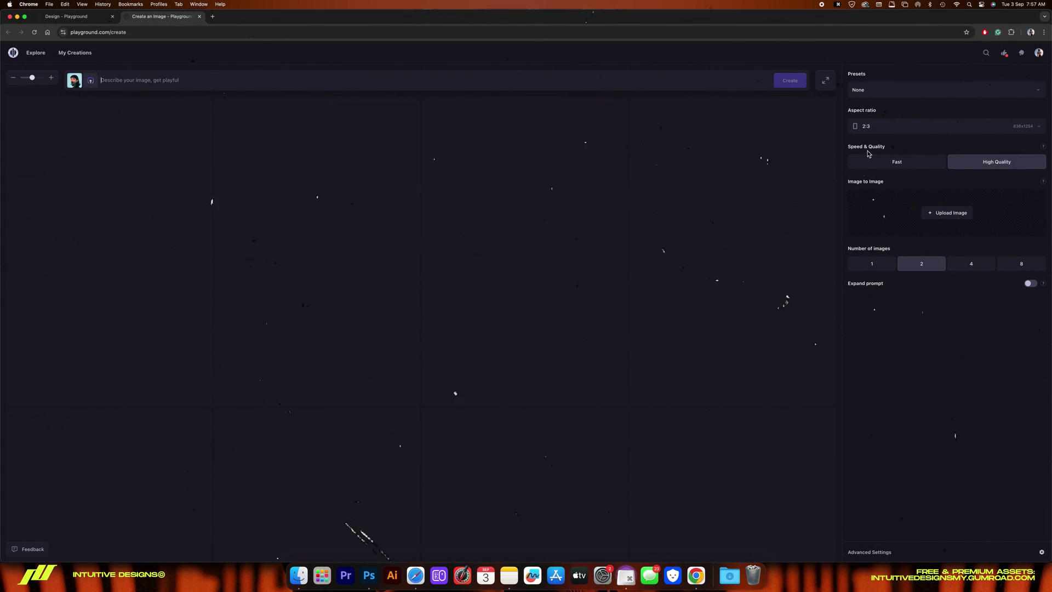
pyautogui.click(901, 557)
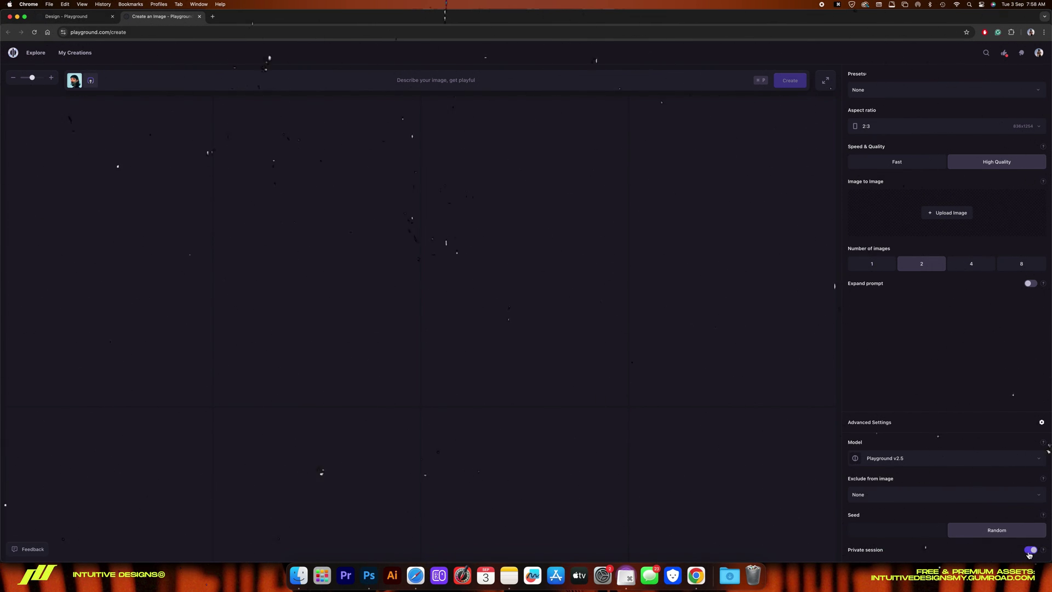
# Step: Keep Playground v2.5 as the model and set Exclude from image to Custom
pyautogui.click(892, 464)
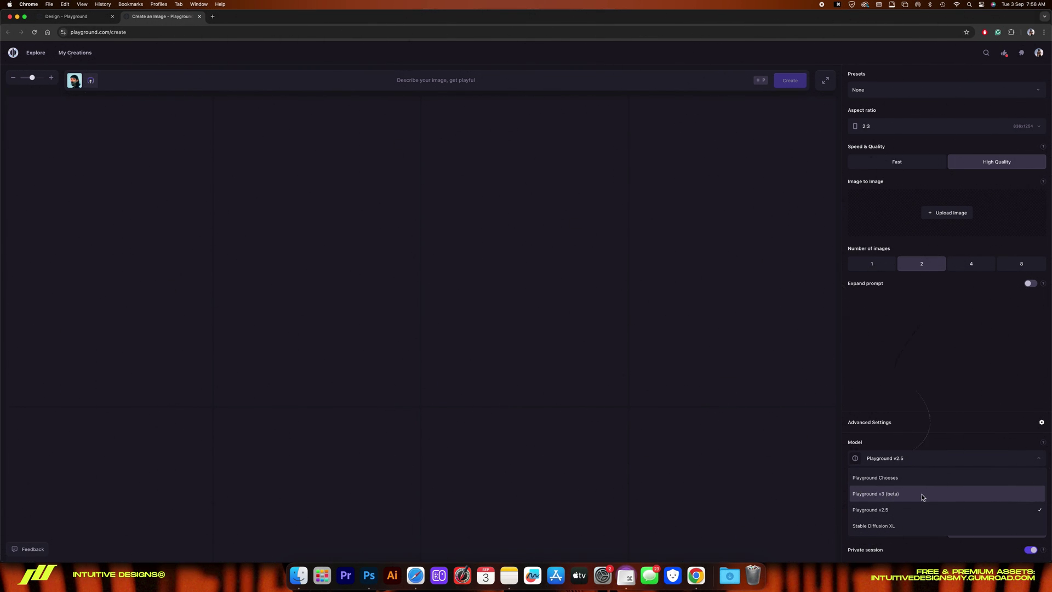
pyautogui.click(916, 508)
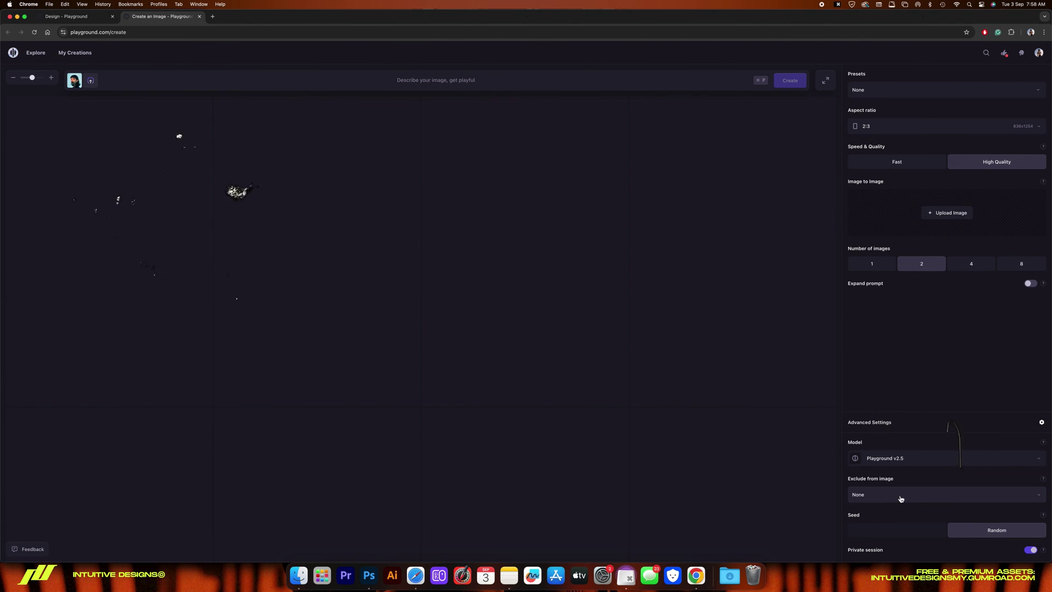
pyautogui.click(900, 498)
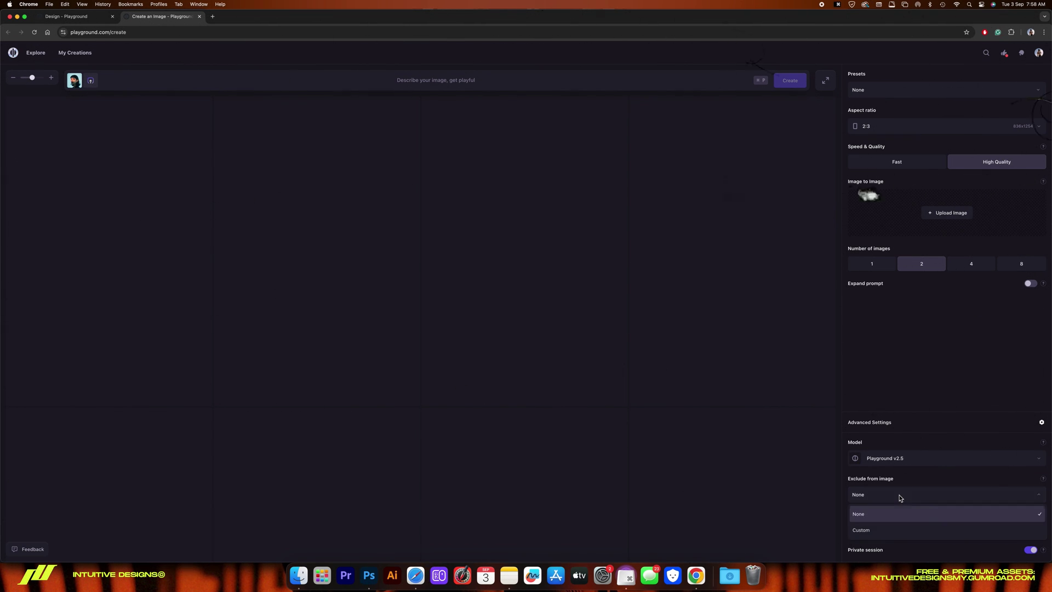
pyautogui.click(898, 530)
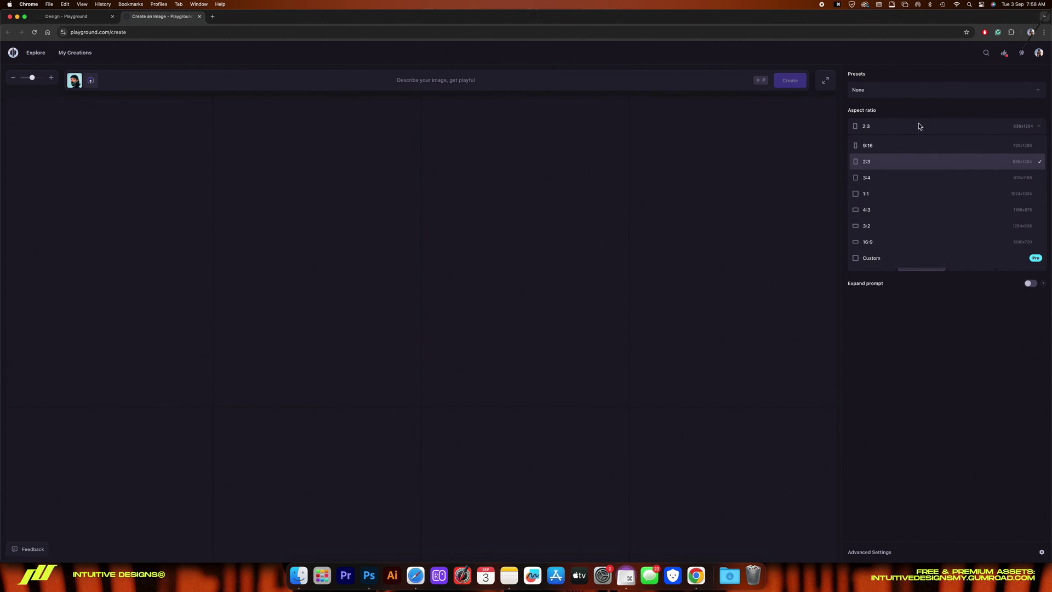
# Step: Keep the 2:3 aspect ratio and leave the Photorealism filter in place
pyautogui.click(876, 163)
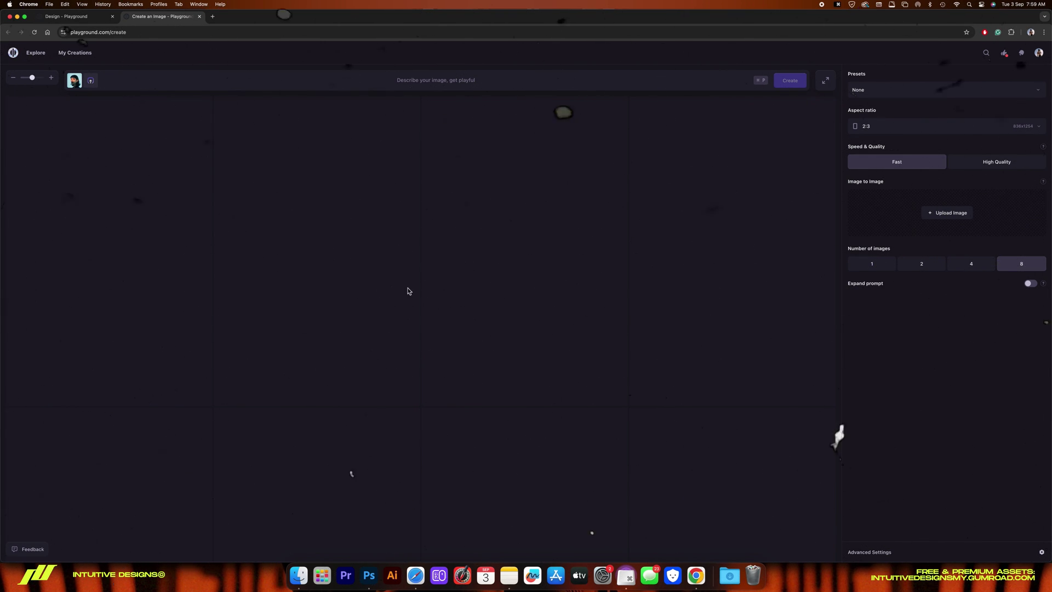
pyautogui.click(74, 80)
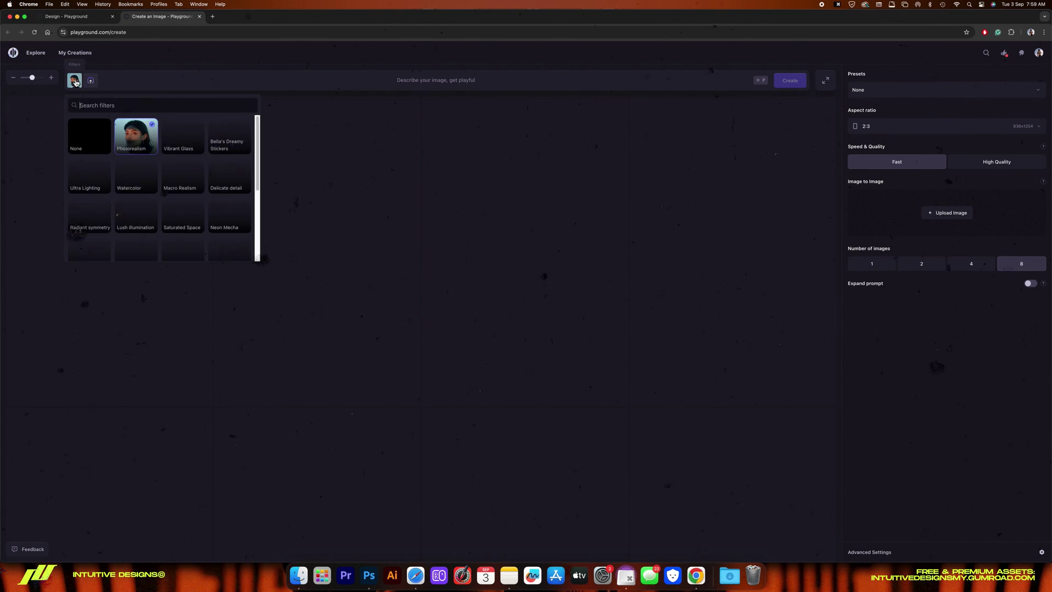
pyautogui.click(143, 145)
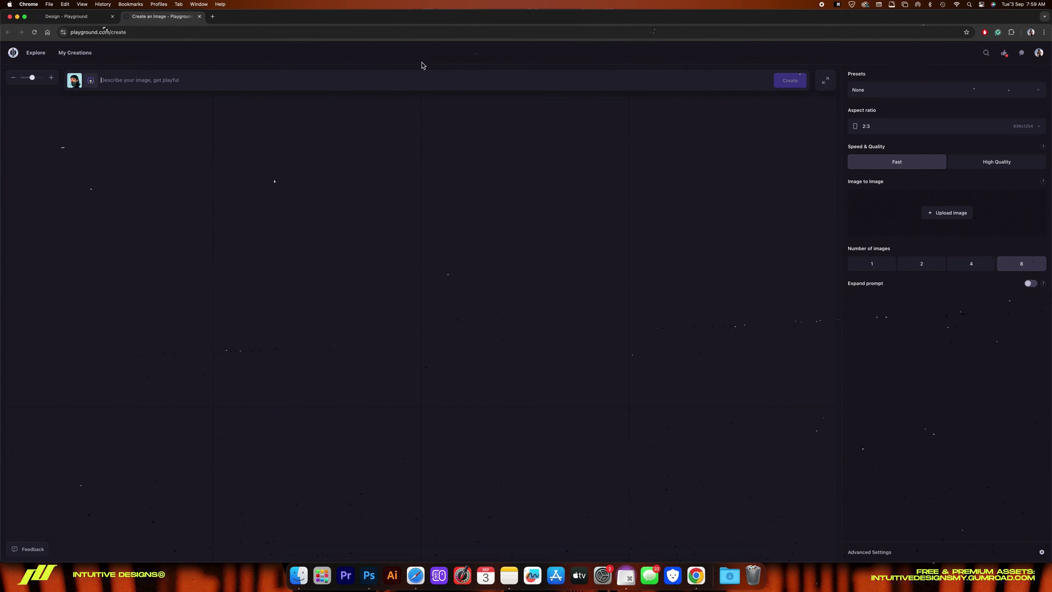
# Step: Generate images from a 'fallen angel laying on a grave' 1980s Excalibur dark fantasy oil painting prompt
pyautogui.click(501, 78)
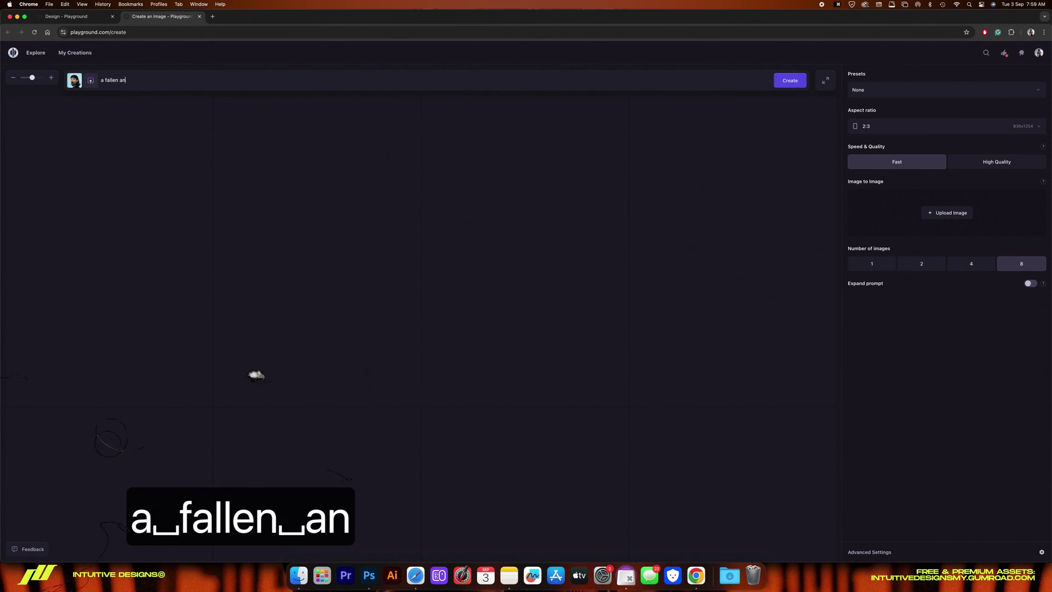
pyautogui.write('ying on a gra')
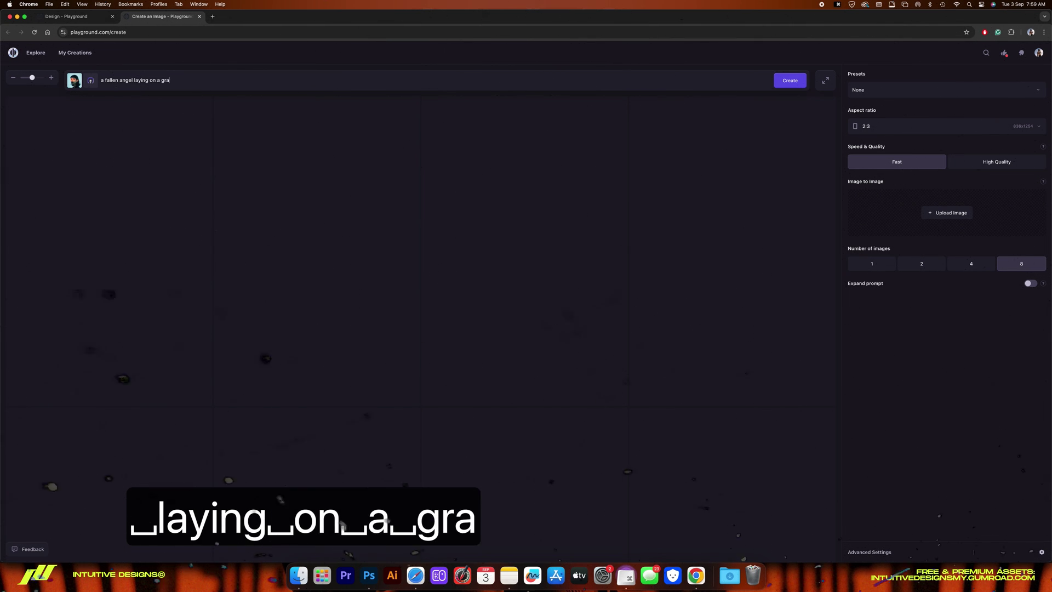
pyautogui.write('ve in a dark fantasy o')
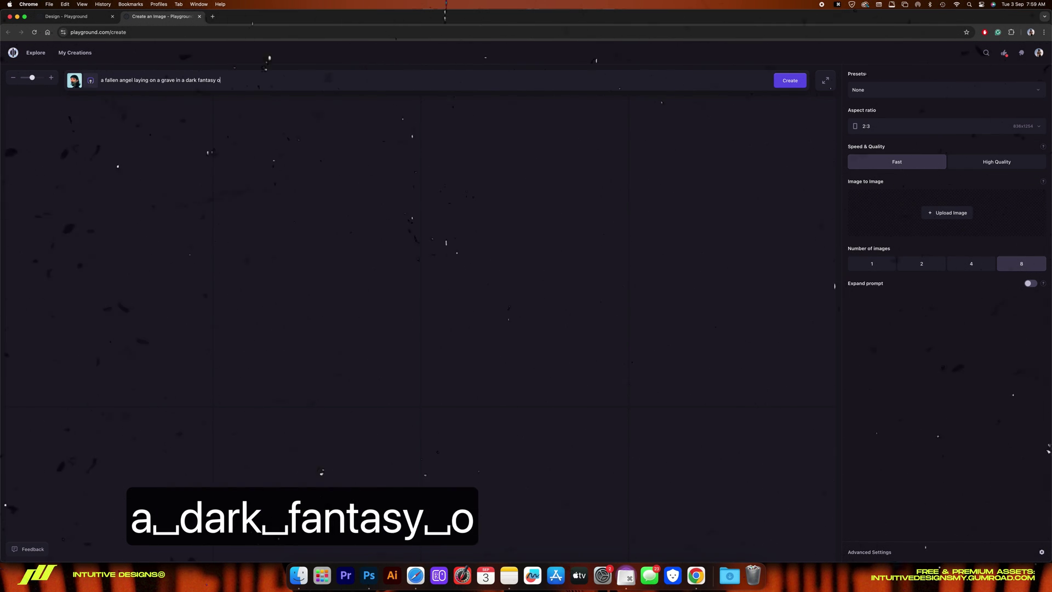
pyautogui.write('il painting, 19')
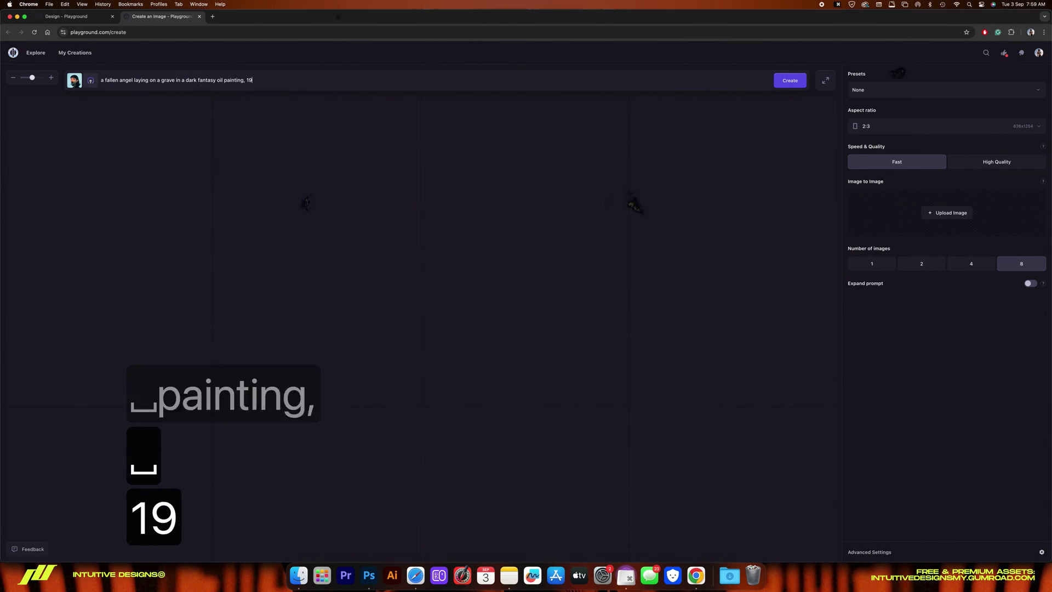
pyautogui.write('80s excalibur a')
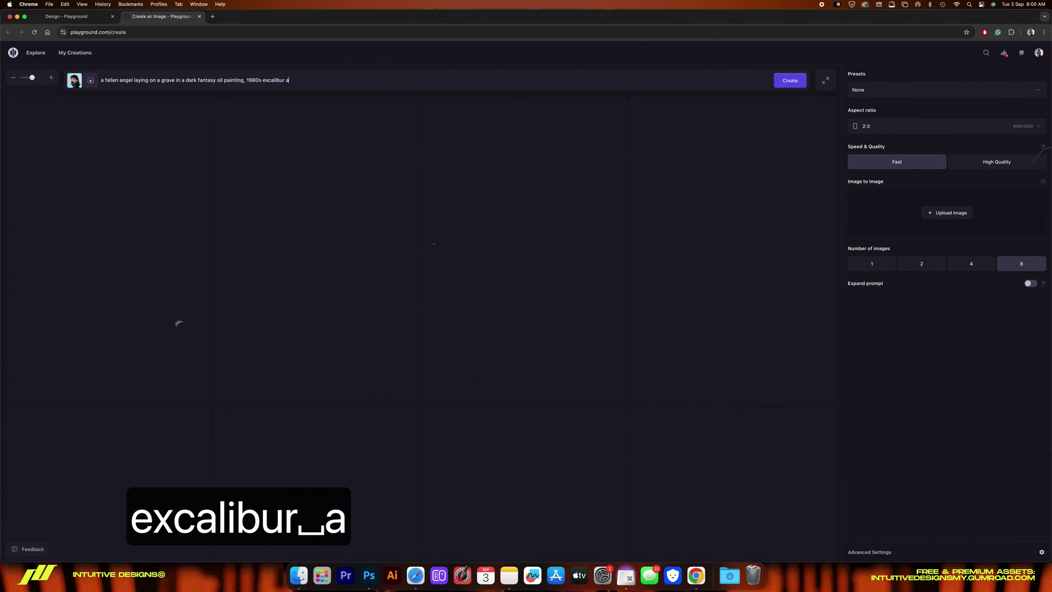
pyautogui.write('esthetic, somber, macabre.')
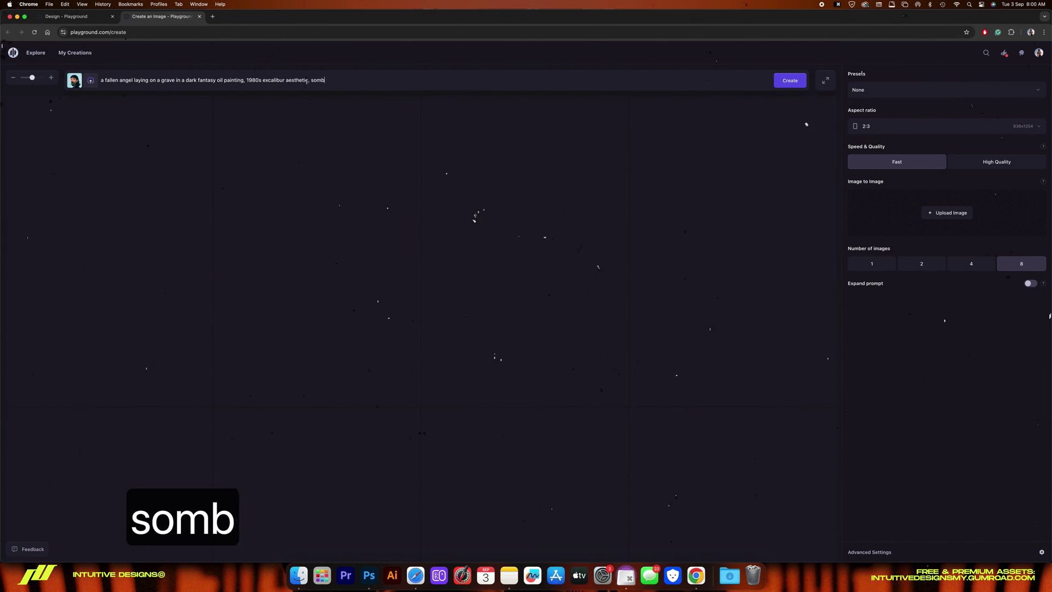
pyautogui.press('BackSpace')
pyautogui.write(', macabre,')
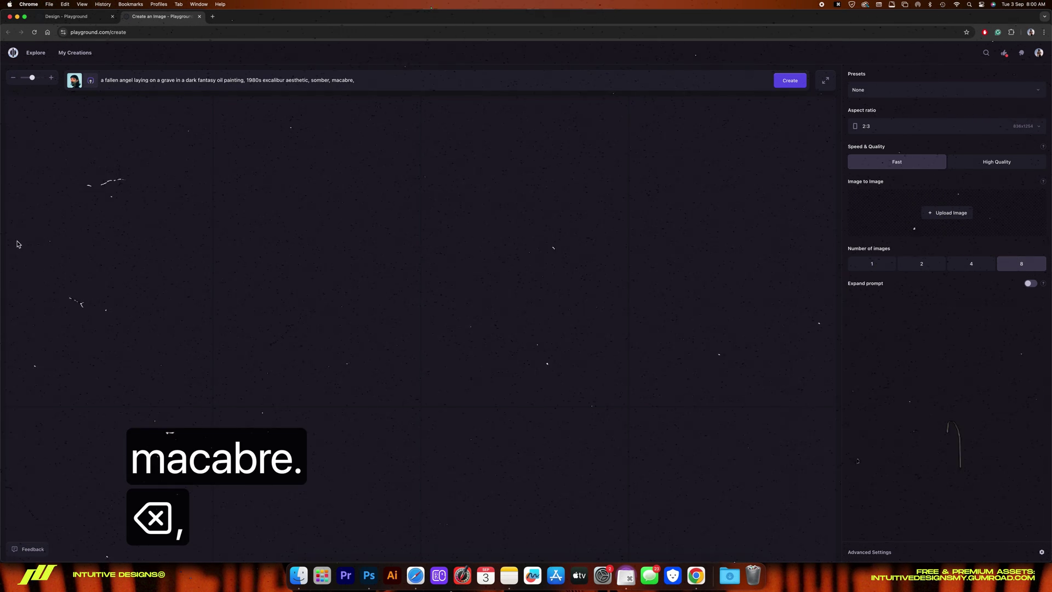
pyautogui.click(790, 81)
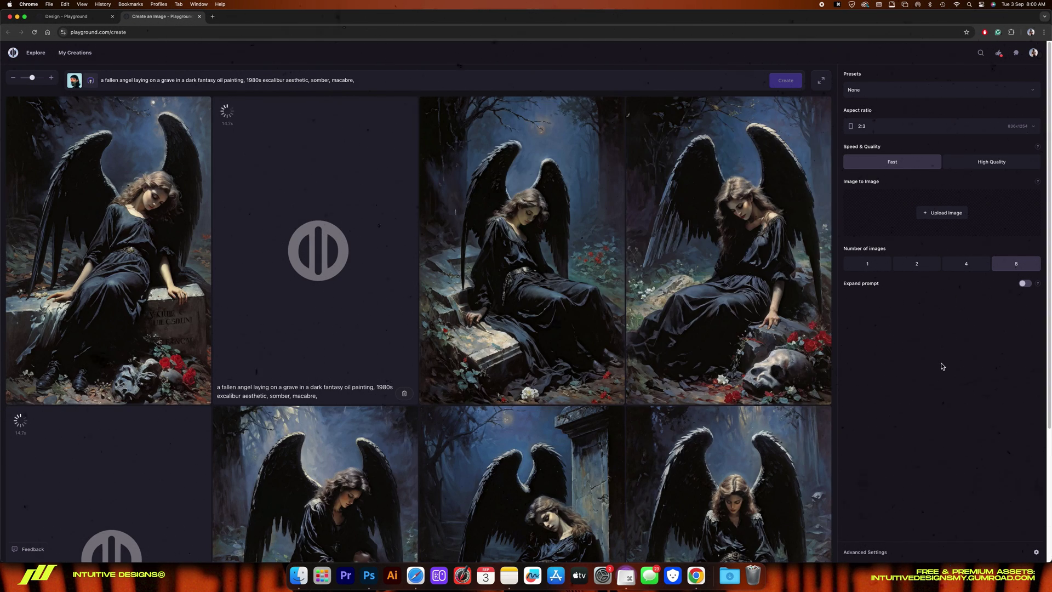
# Step: Review the eight fallen-angel images, then generate a second batch from the same prompt
pyautogui.scroll(-3, 932, 351)
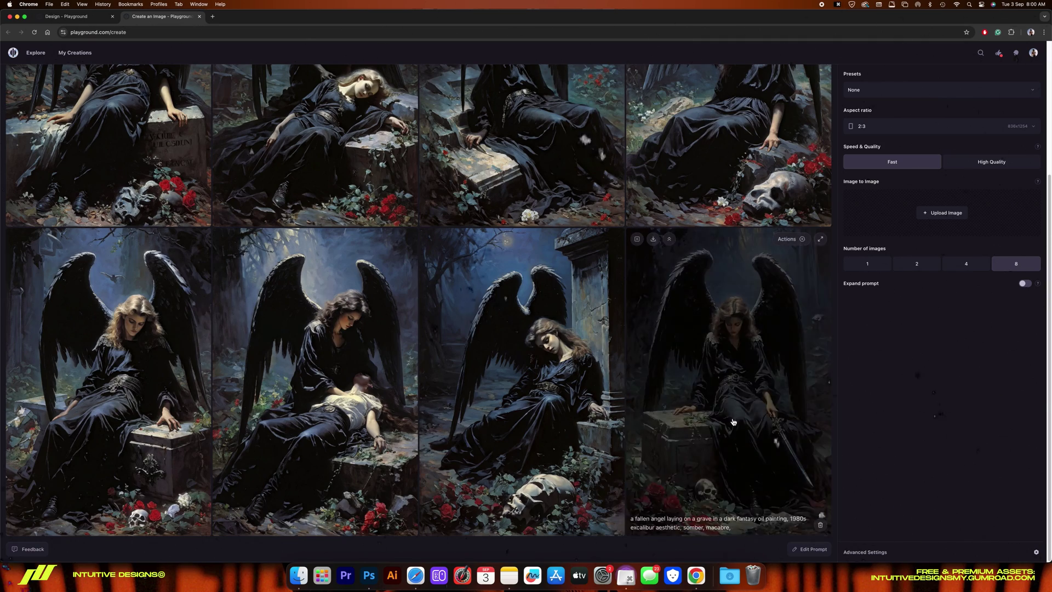
pyautogui.scroll(3, 735, 419)
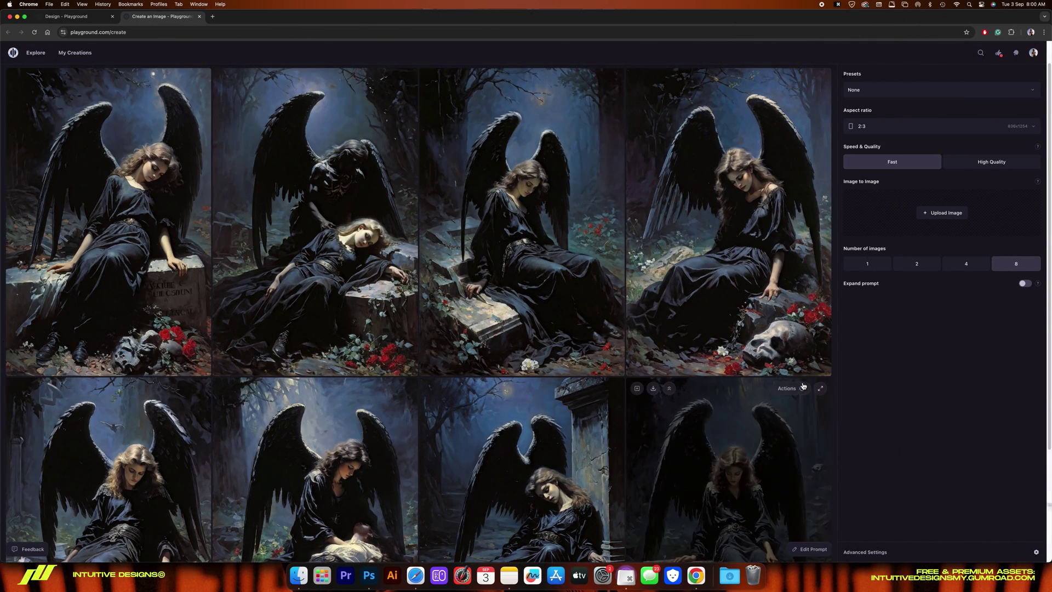
pyautogui.scroll(-3, 767, 307)
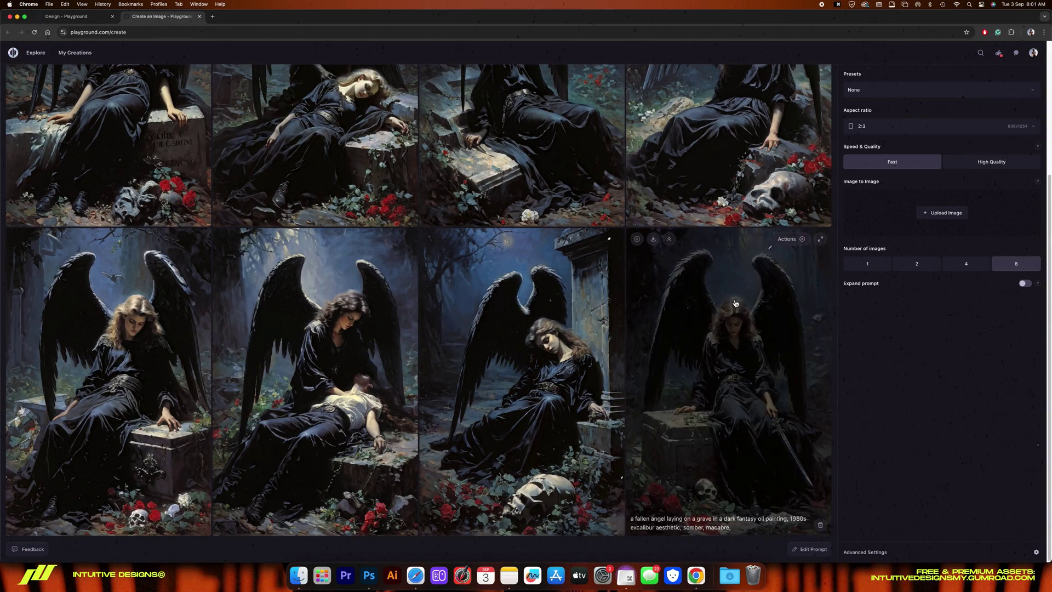
pyautogui.scroll(4, 768, 384)
pyautogui.click(785, 81)
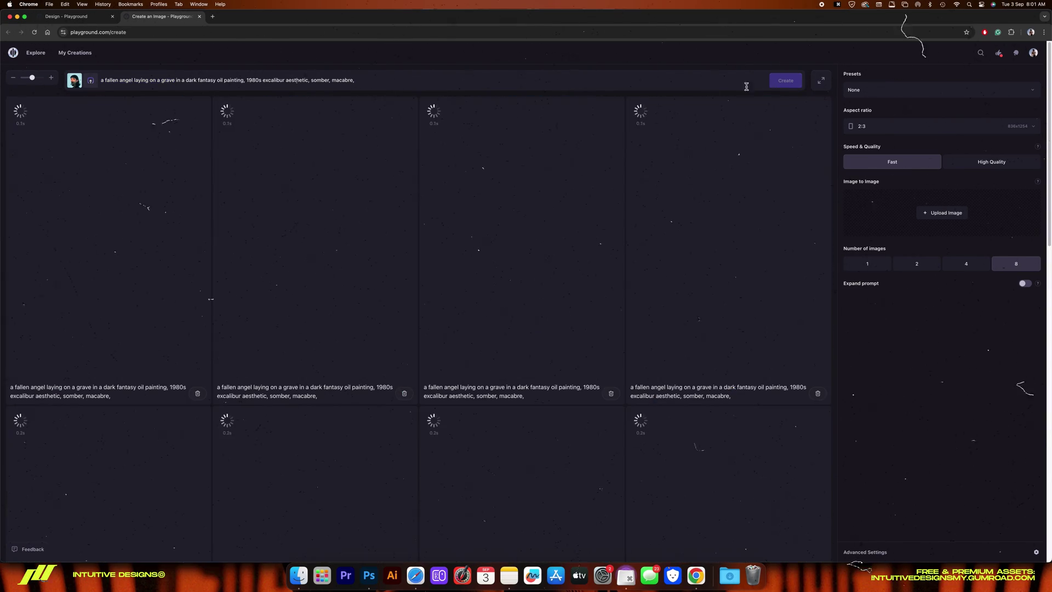
pyautogui.scroll(-1, 692, 270)
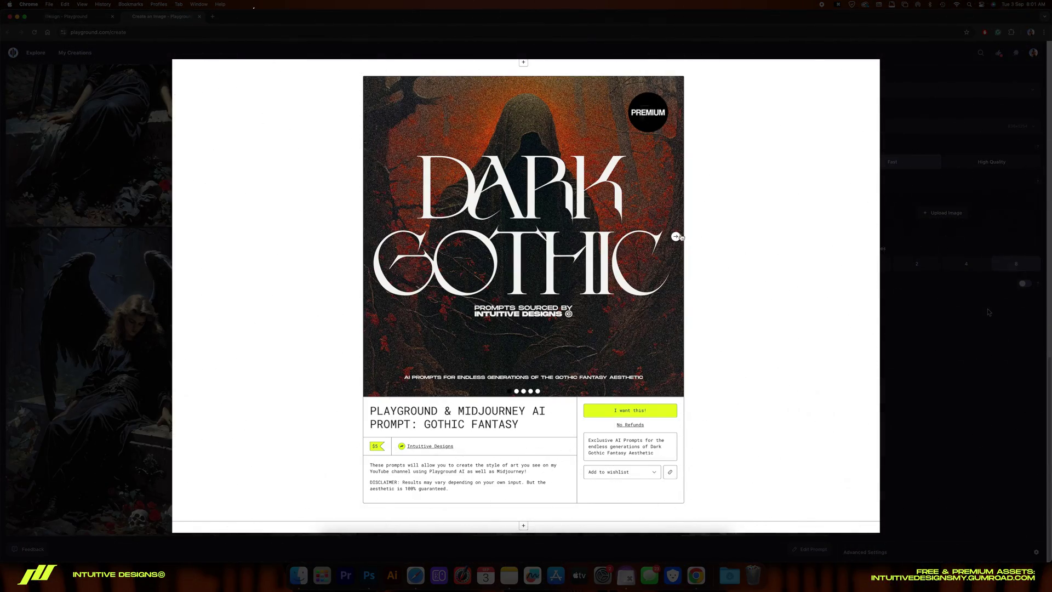
# Step: Page forward through all the Gothic Fantasy pack preview images, then back two
pyautogui.click(680, 236)
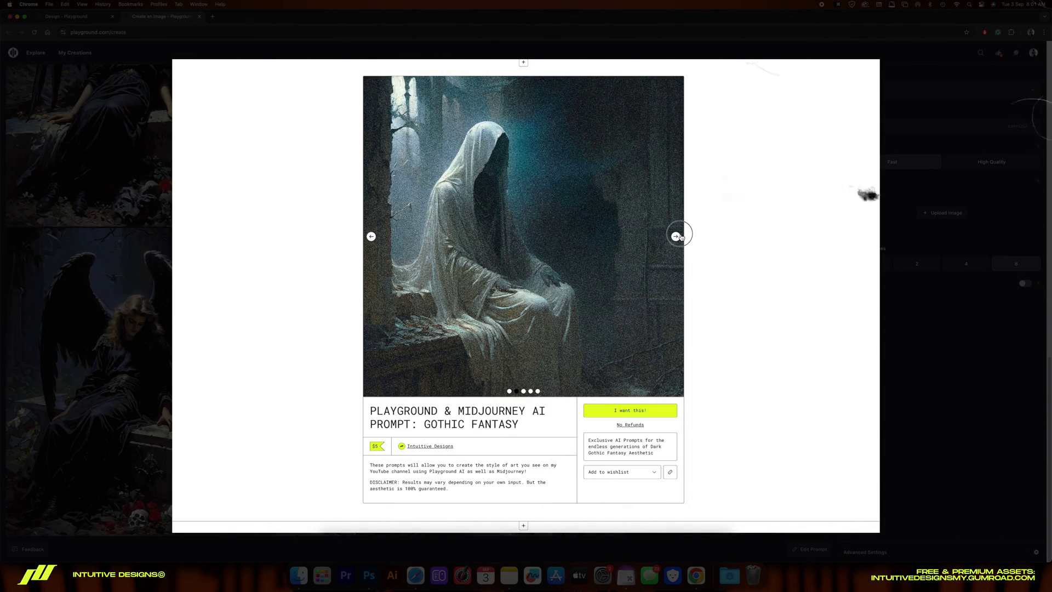
pyautogui.click(680, 235)
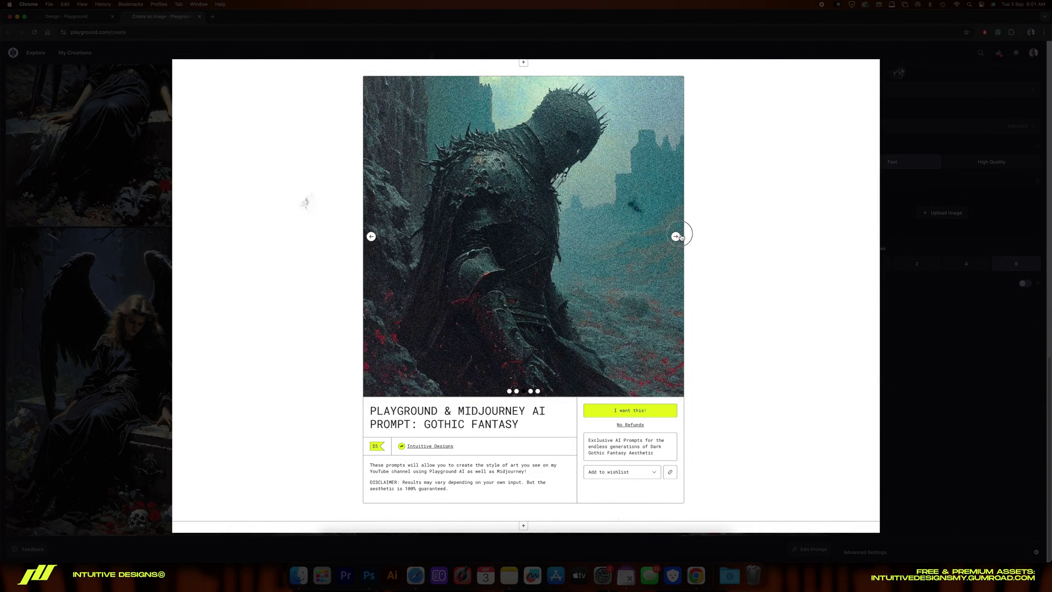
pyautogui.click(680, 236)
pyautogui.click(680, 235)
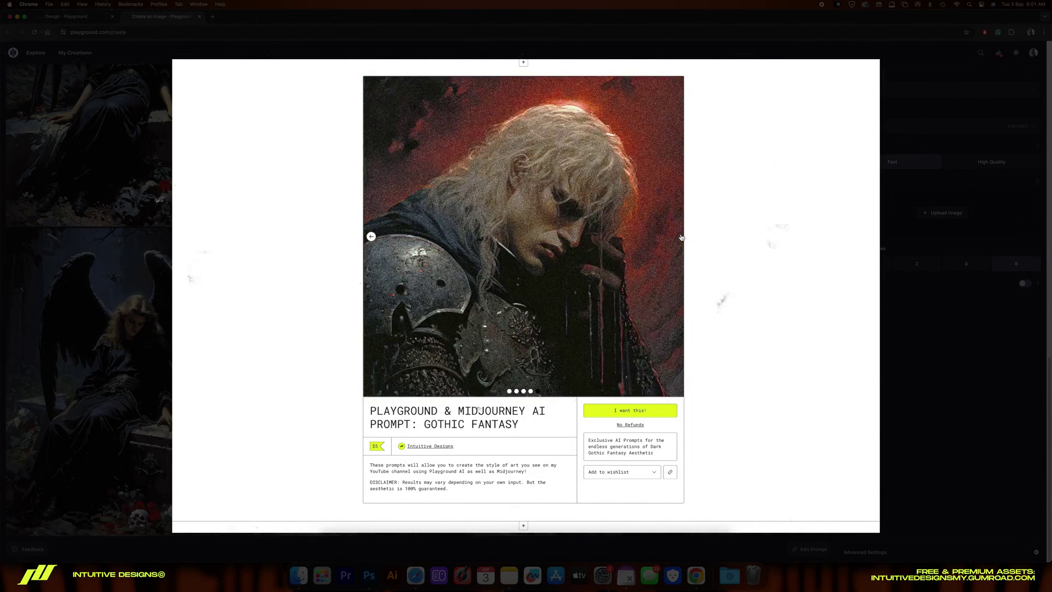
pyautogui.click(371, 237)
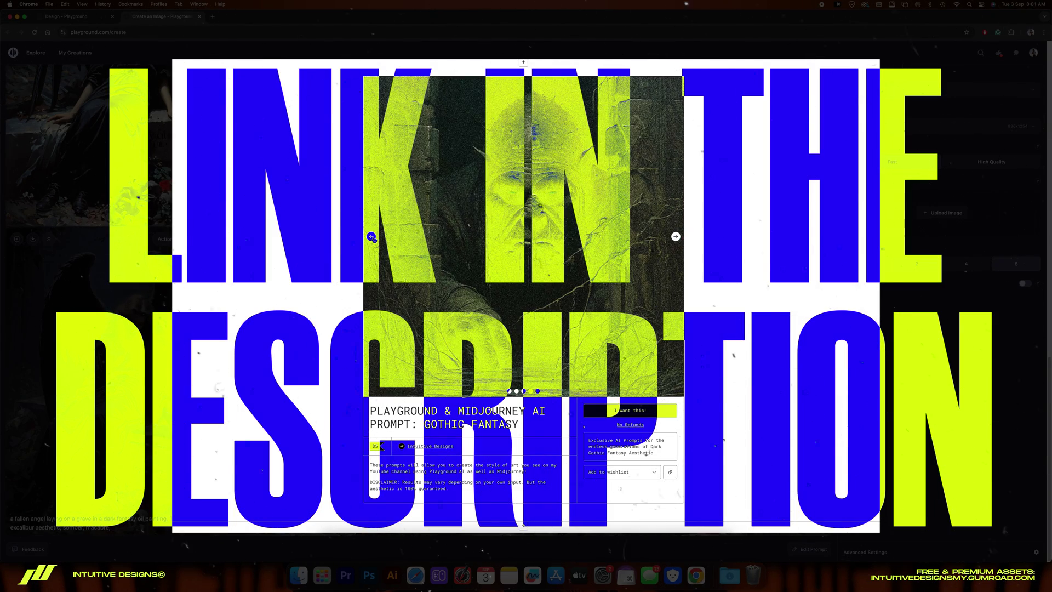
pyautogui.click(372, 237)
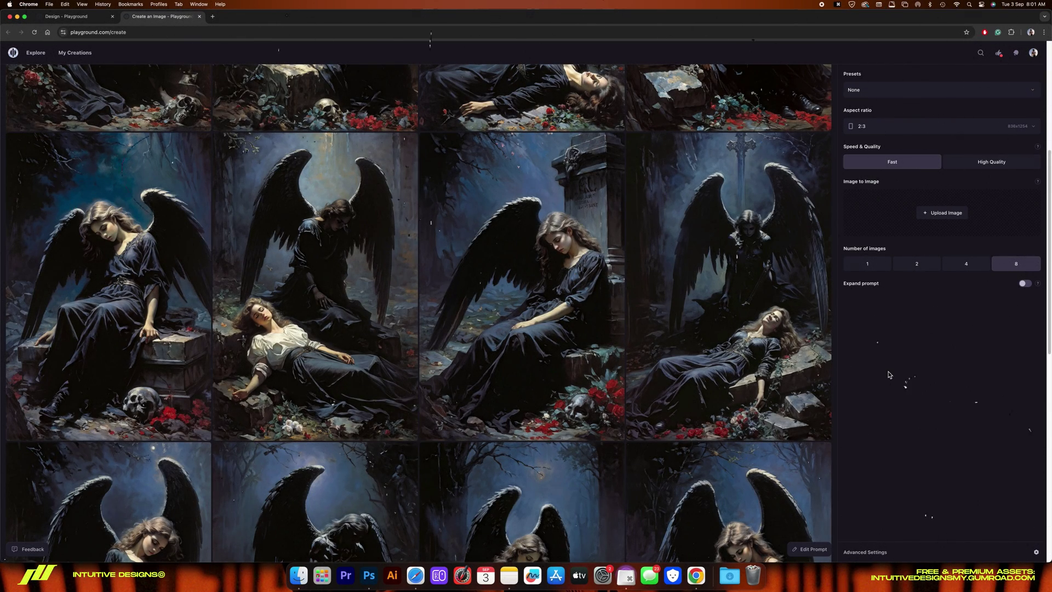
# Step: Upscale the second fallen-angel-on-grave image 4x with the Subtle option
pyautogui.scroll(5, 889, 375)
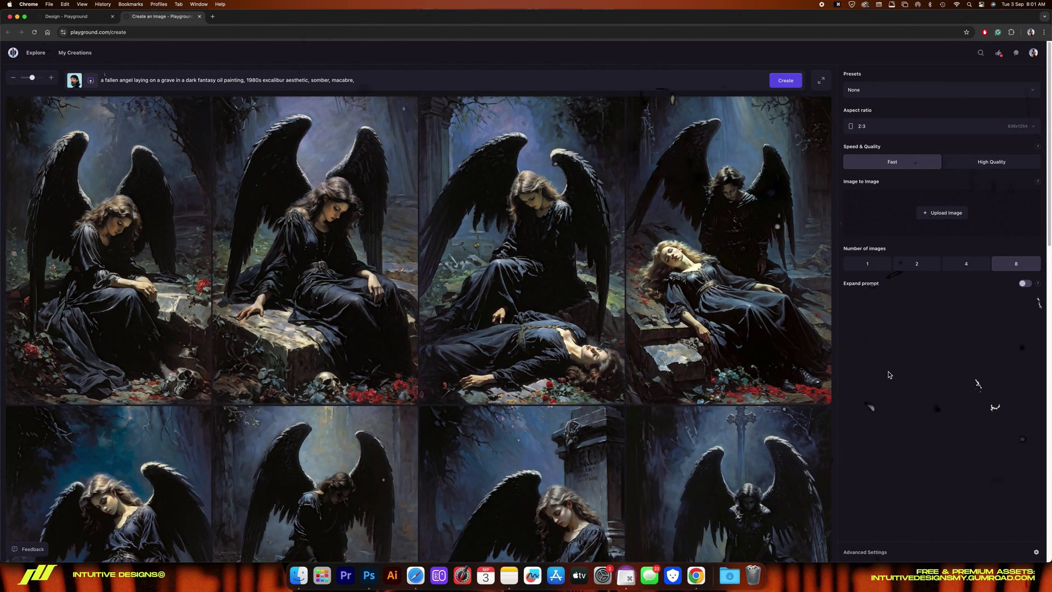
pyautogui.scroll(-4, 880, 366)
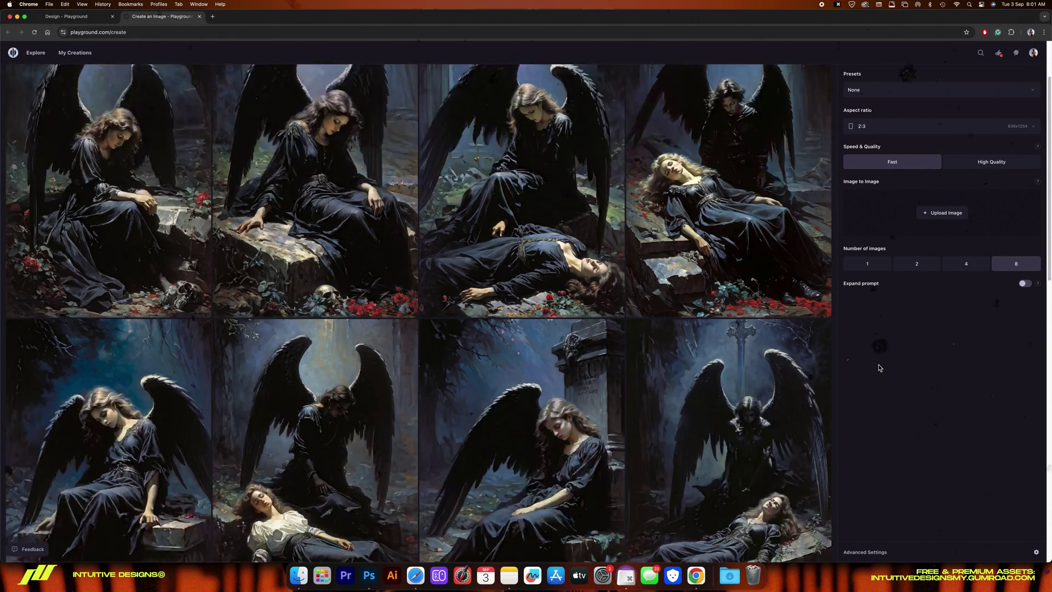
pyautogui.scroll(-4, 880, 368)
pyautogui.scroll(-3, 880, 368)
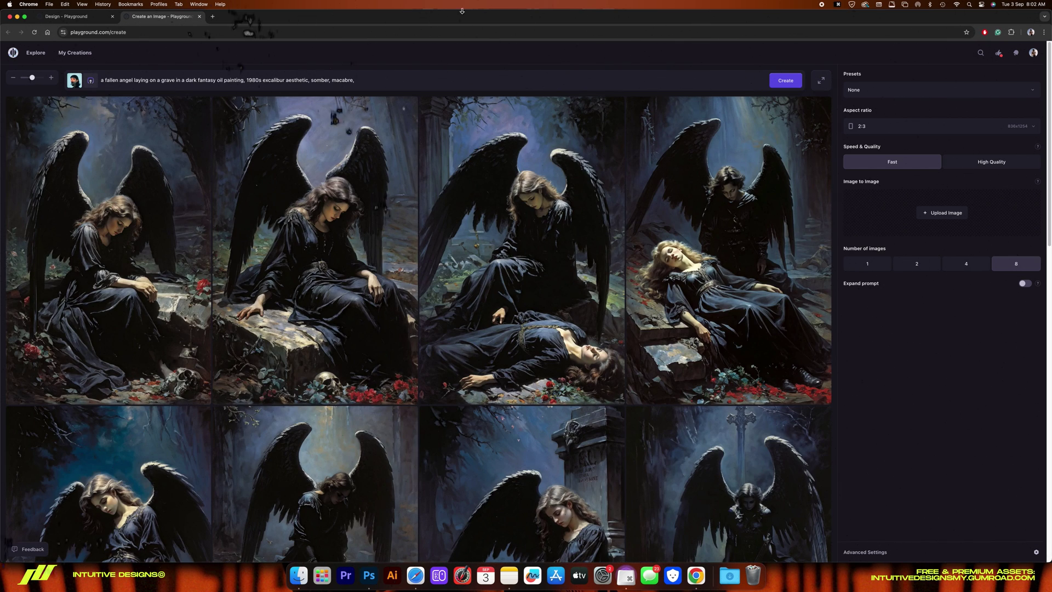
pyautogui.moveTo(346, 242)
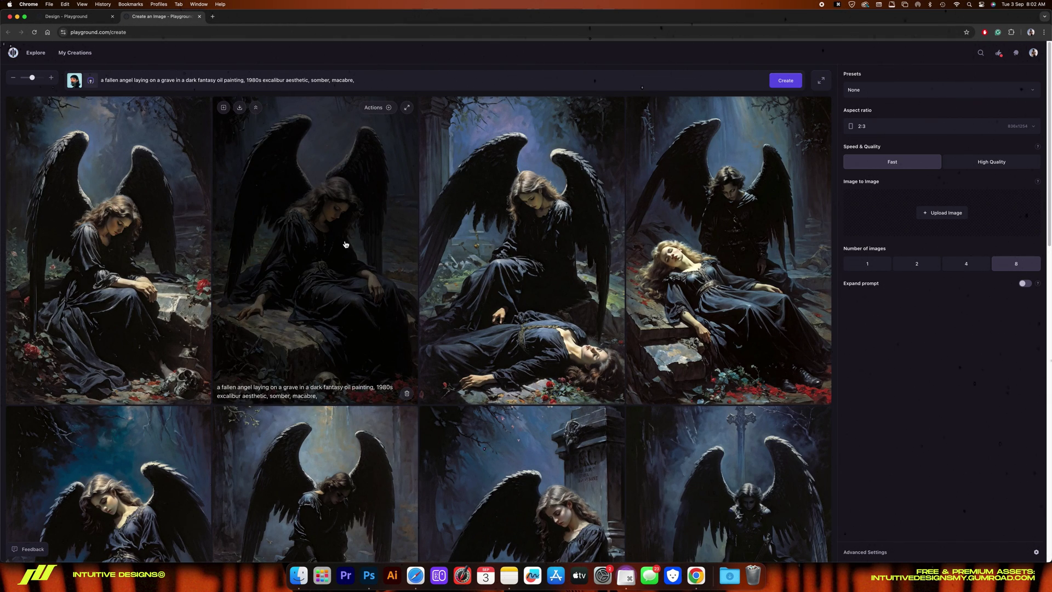
pyautogui.click(388, 109)
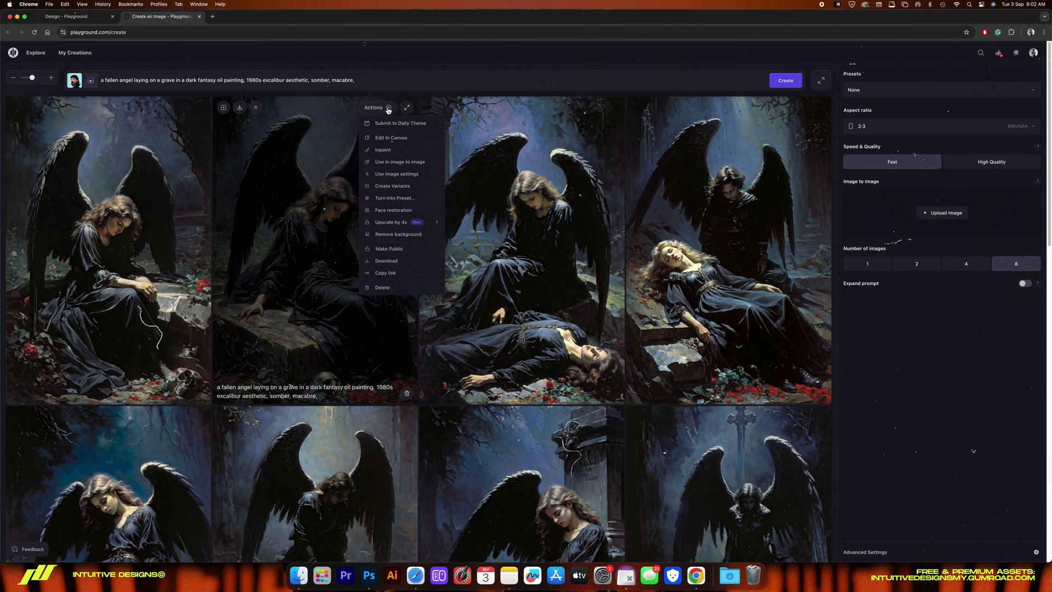
pyautogui.moveTo(405, 224)
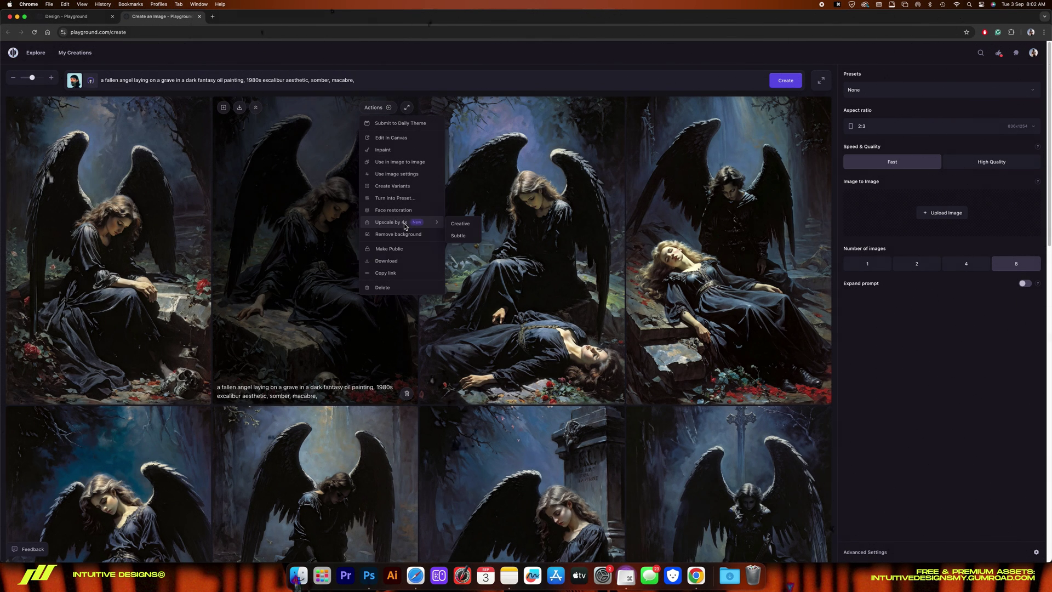
pyautogui.click(474, 237)
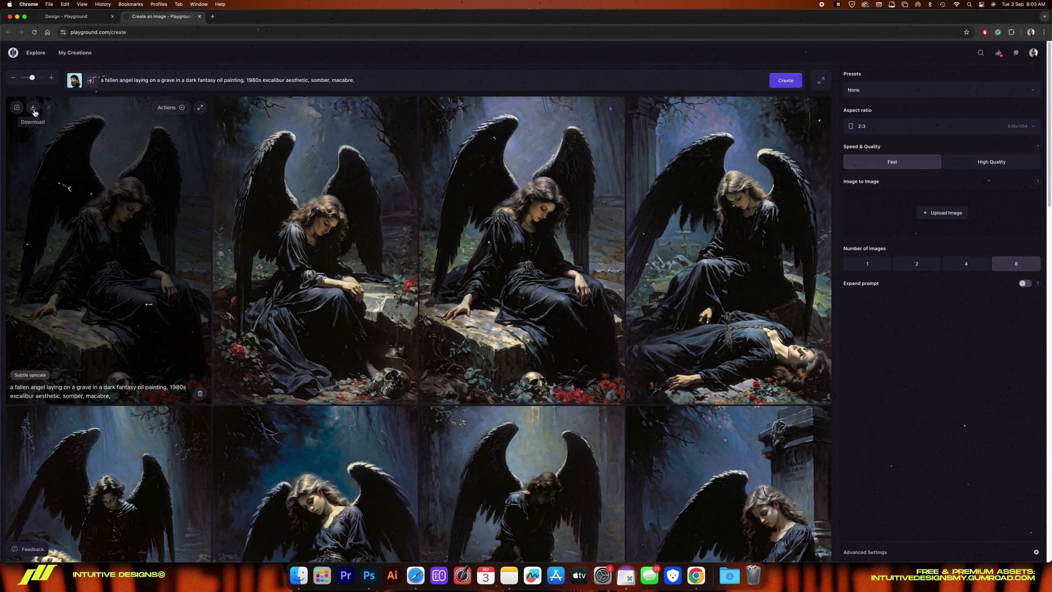
# Step: Download the upscaled image, then regenerate with the prompt's angel changed to a knight
pyautogui.click(33, 110)
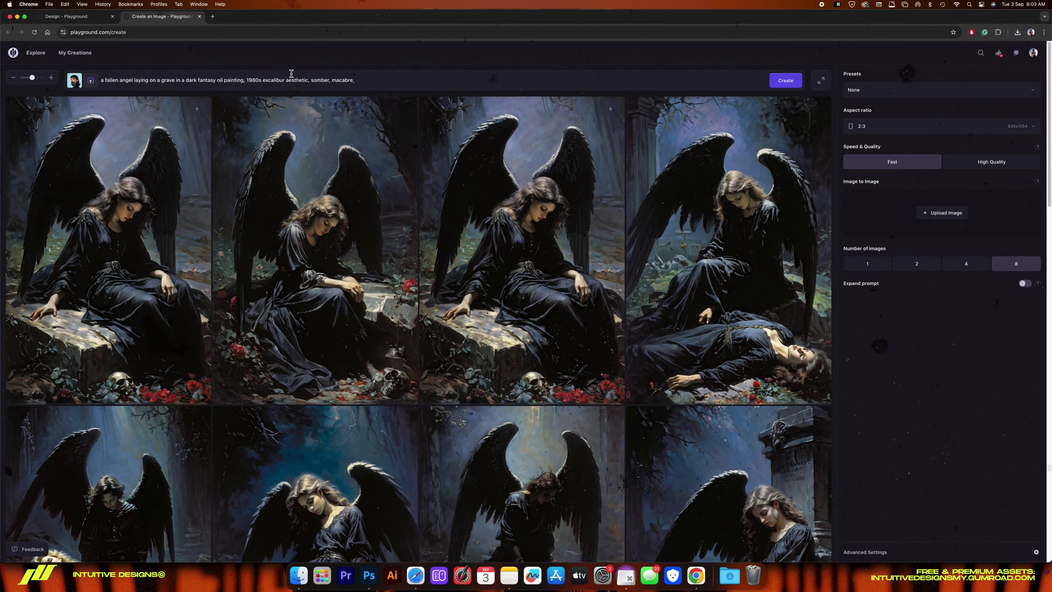
pyautogui.doubleClick(111, 80)
pyautogui.press('BackSpace')
pyautogui.write('fallen kni')
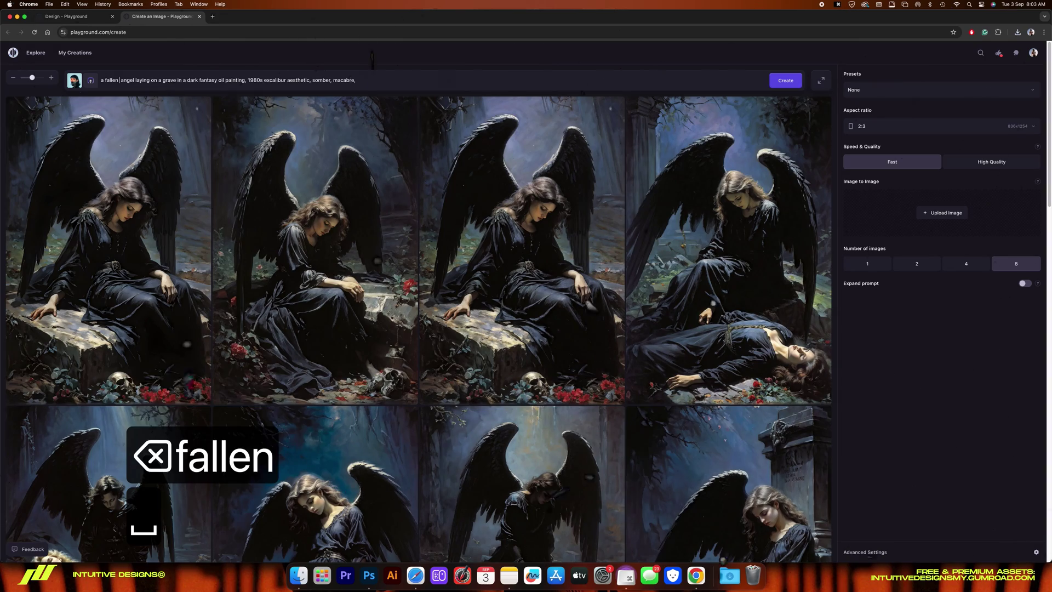
pyautogui.write('ght')
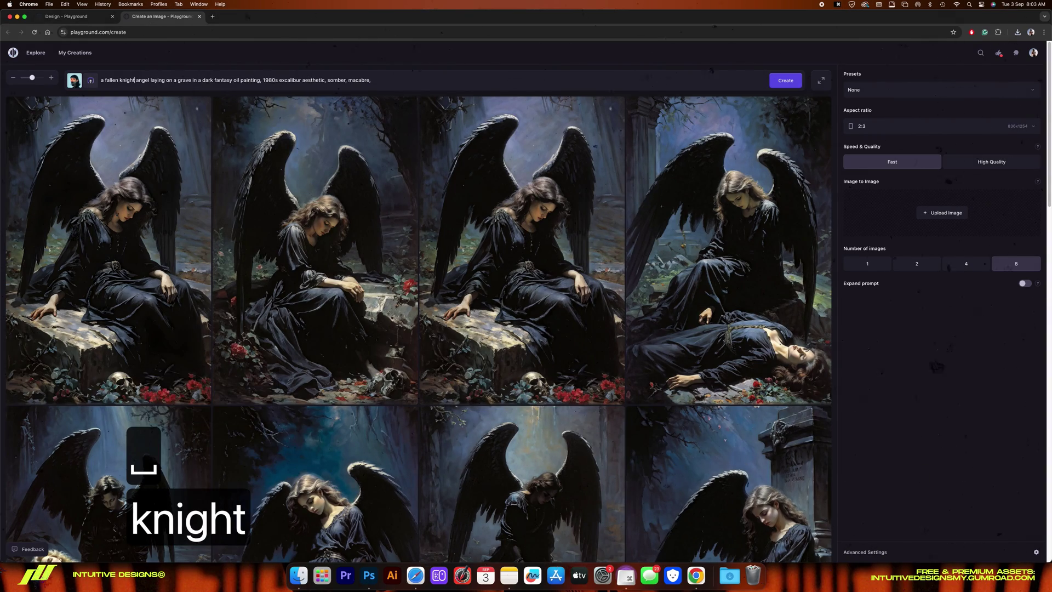
pyautogui.doubleClick(142, 81)
pyautogui.press('BackSpace')
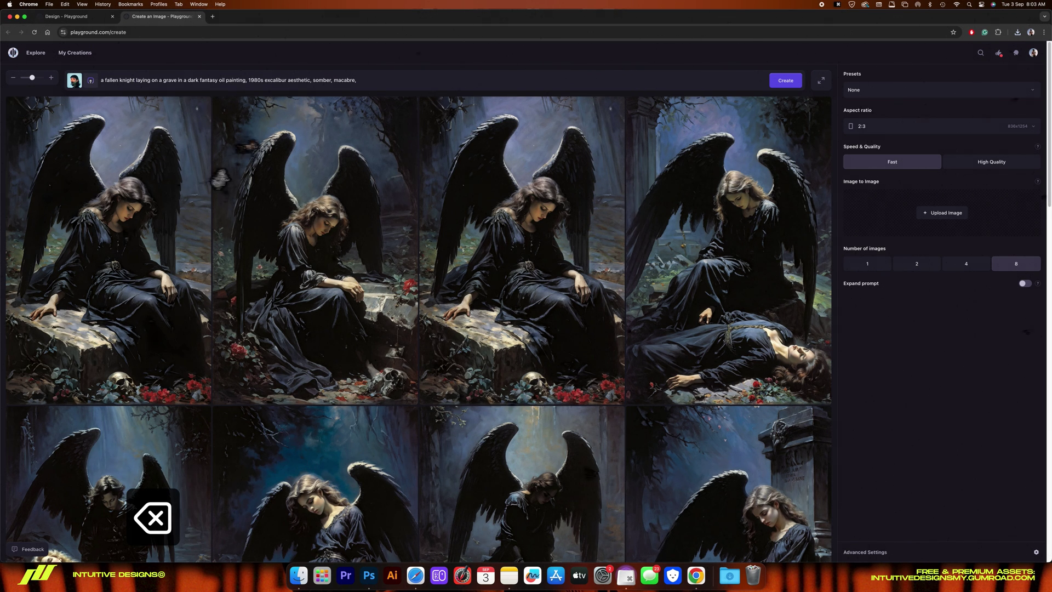
pyautogui.press('super+Return')
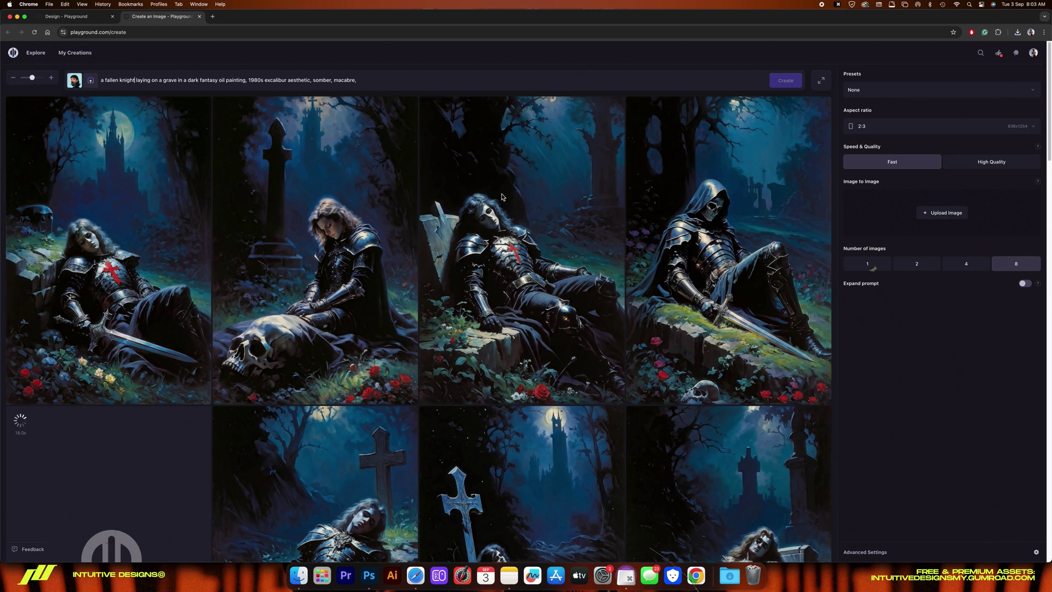
# Step: Browse the newly generated knight-on-grave paintings
pyautogui.scroll(-3, 713, 439)
pyautogui.scroll(-1, 987, 411)
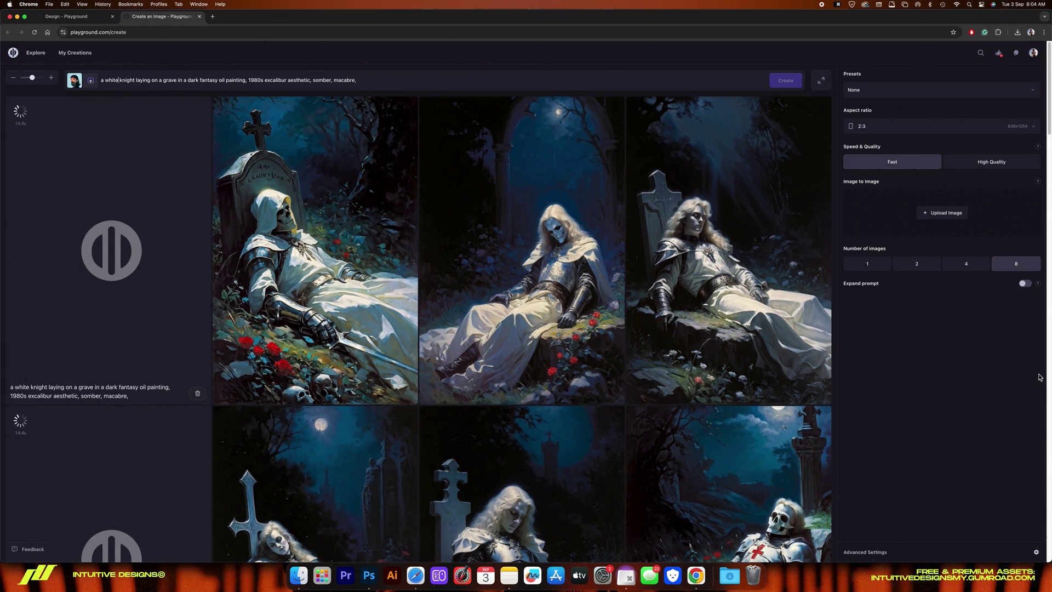
pyautogui.scroll(-3, 1037, 377)
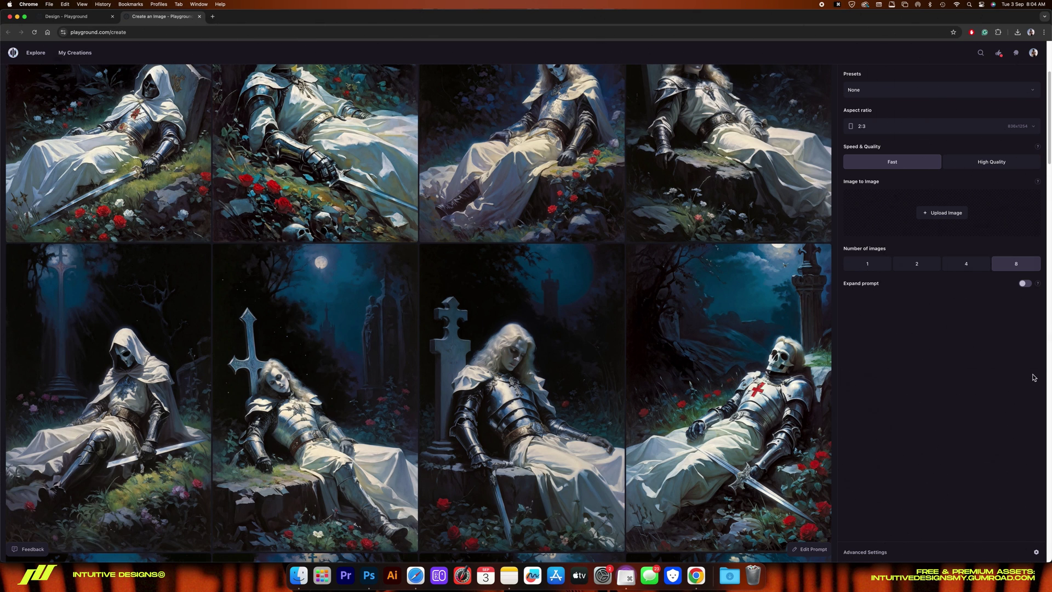
pyautogui.scroll(3, 1022, 390)
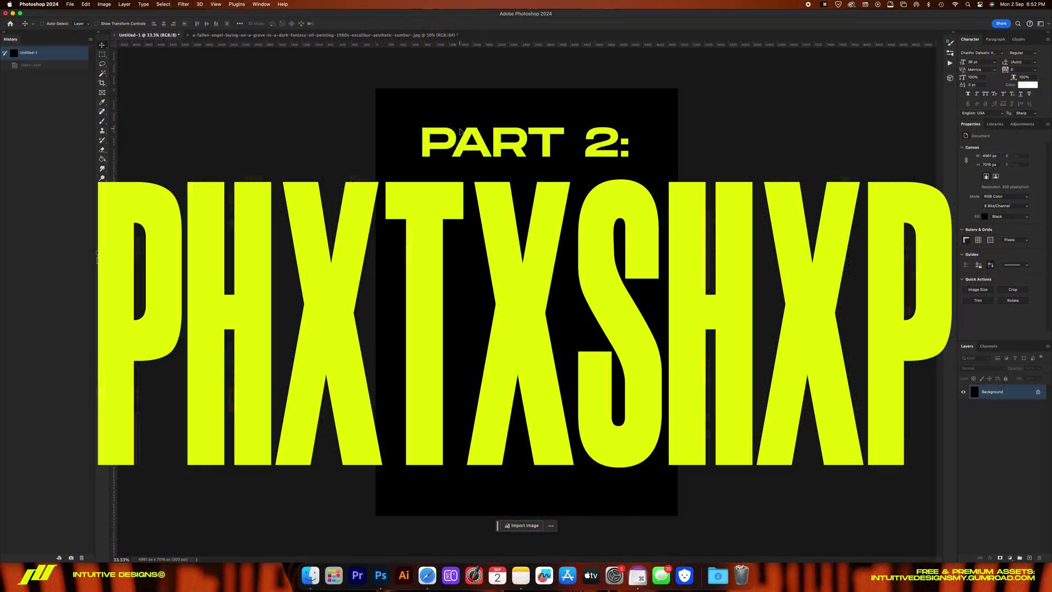
# Step: Check the black canvas's Image Size and close it unchanged
pyautogui.click(104, 3)
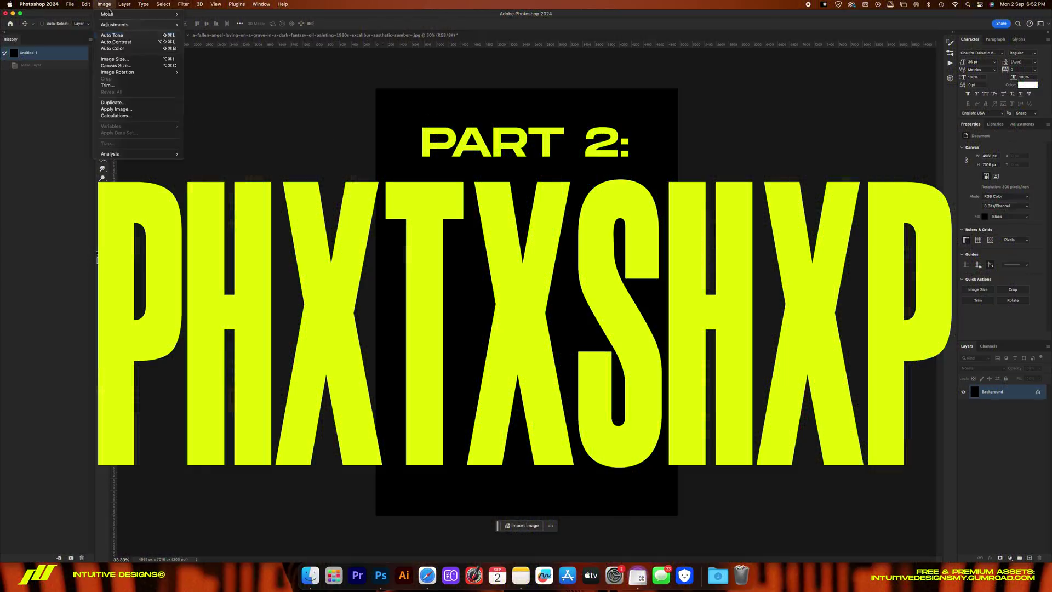
pyautogui.click(517, 183)
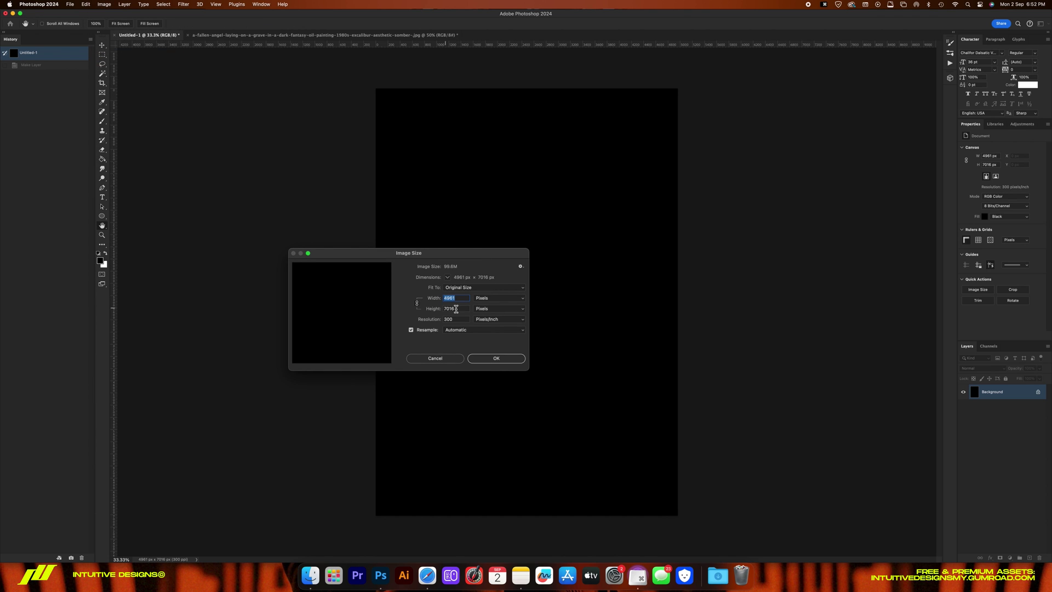
pyautogui.click(453, 359)
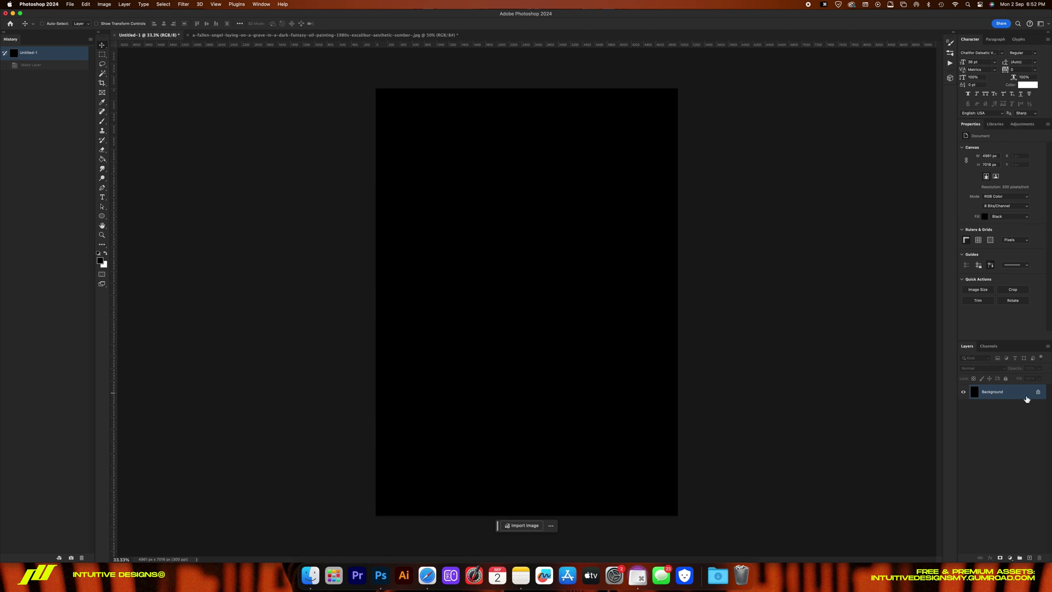
# Step: Unlock the Background layer, rename it BG, then bring up the fallen-angel painting
pyautogui.click(1038, 393)
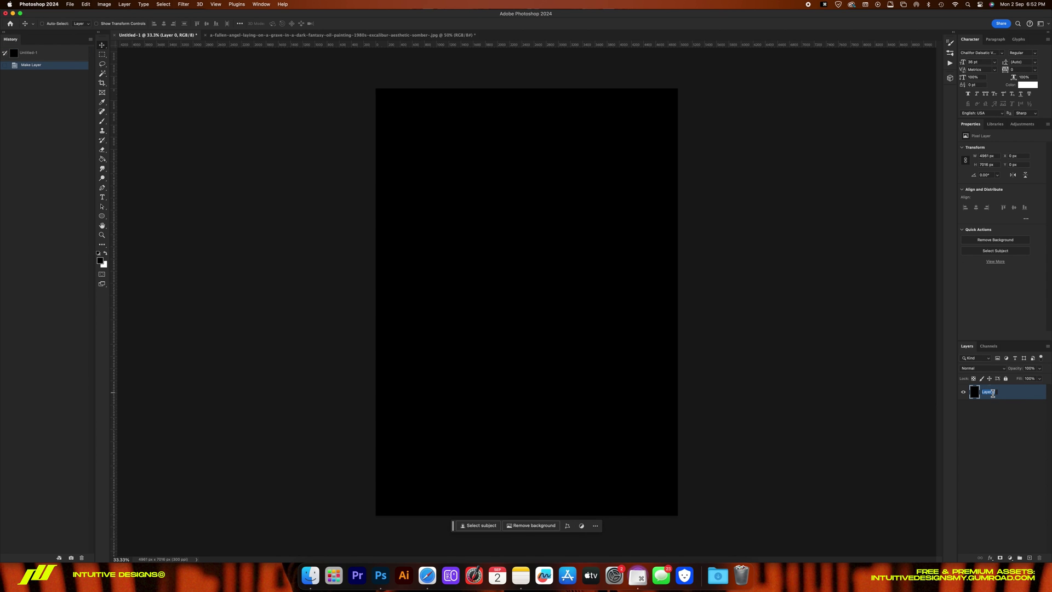
pyautogui.write('BG')
pyautogui.press('Return')
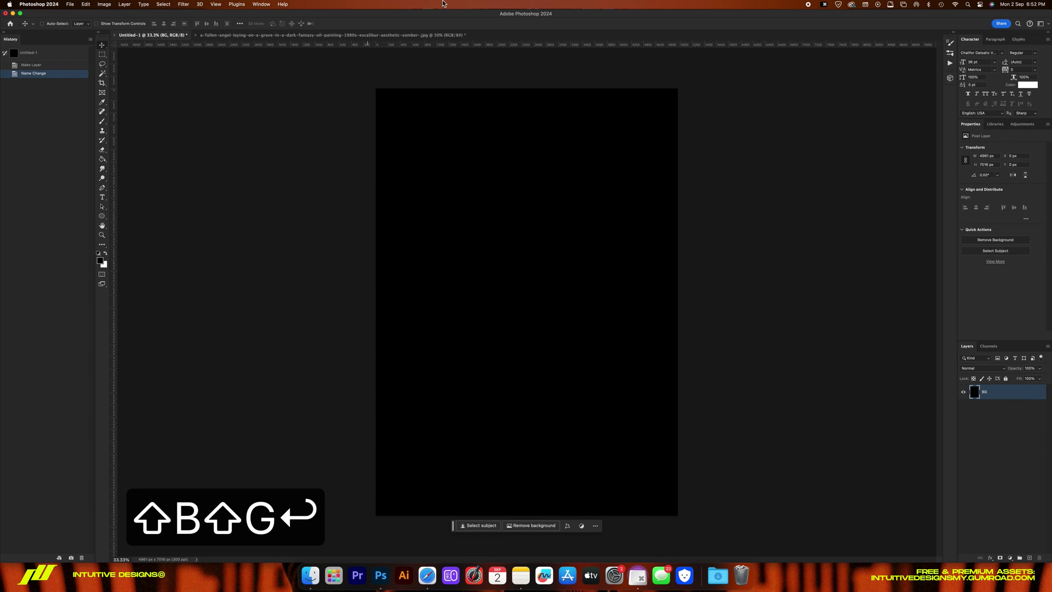
pyautogui.click(350, 37)
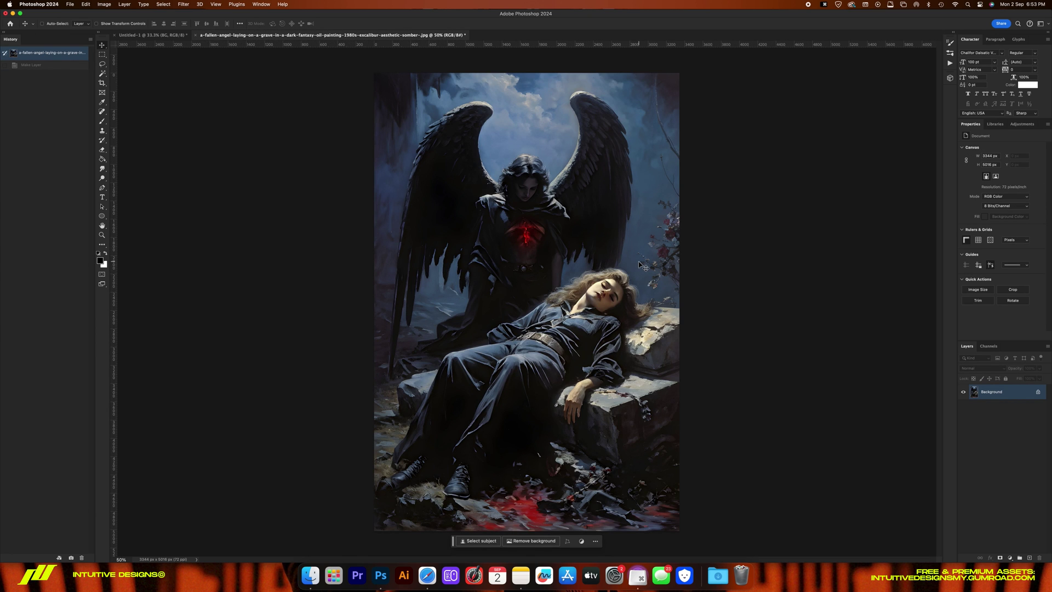
# Step: Copy the whole fallen-angel painting and paste it onto the black Untitled-1 canvas
pyautogui.press('super+a')
pyautogui.press('super+c')
pyautogui.click(152, 35)
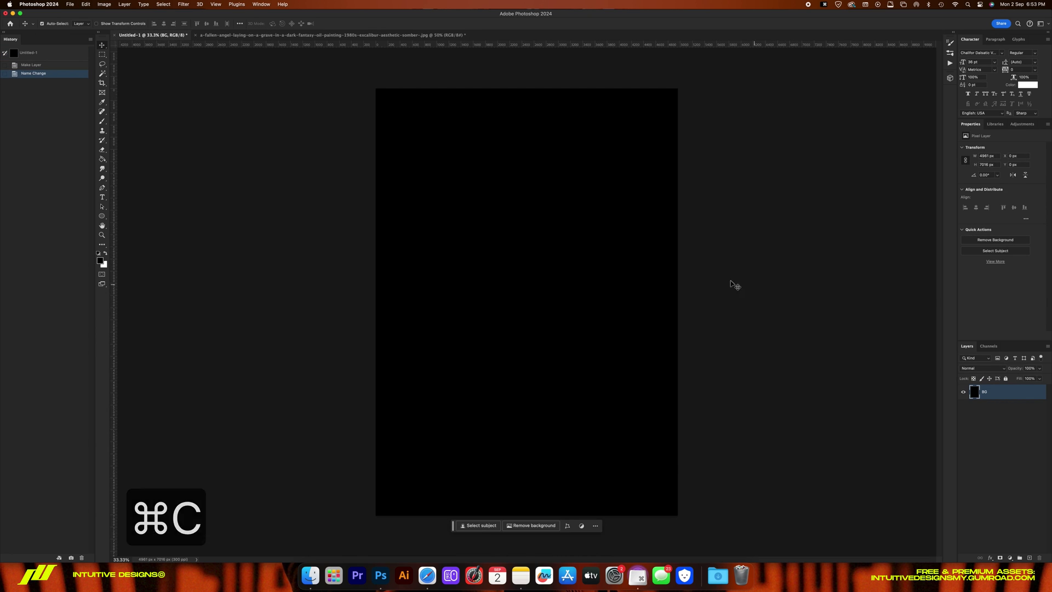
pyautogui.press('super+v')
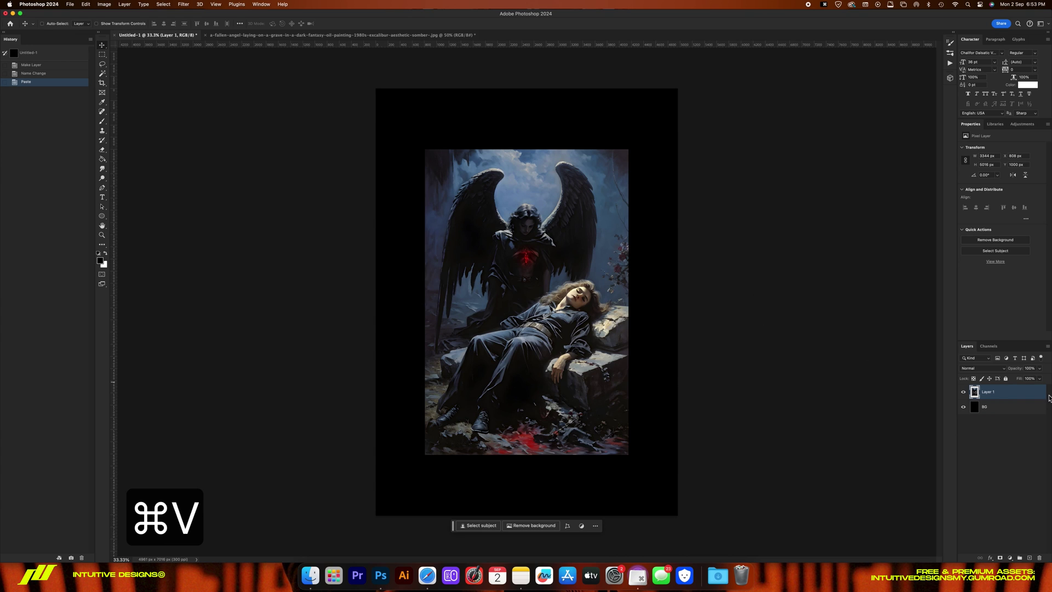
# Step: Put a duplicate in a Backup group below BG and rename Layer 1 to Art
pyautogui.press('super+j')
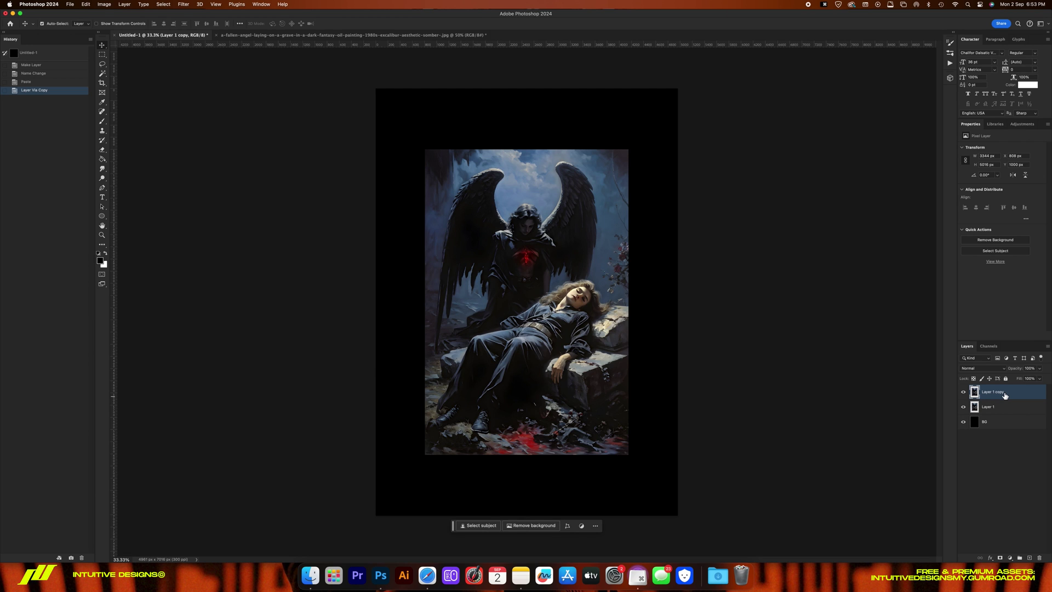
pyautogui.press('super+g')
pyautogui.write('Backup')
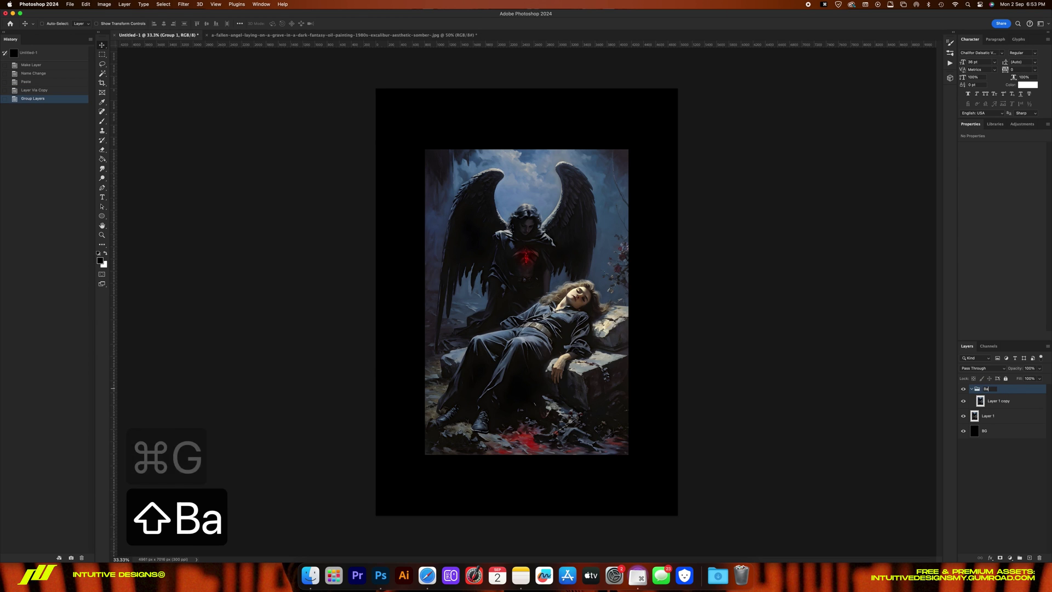
pyautogui.press('Return')
pyautogui.moveTo(989, 391); pyautogui.dragTo(986, 438)
pyautogui.click(992, 393)
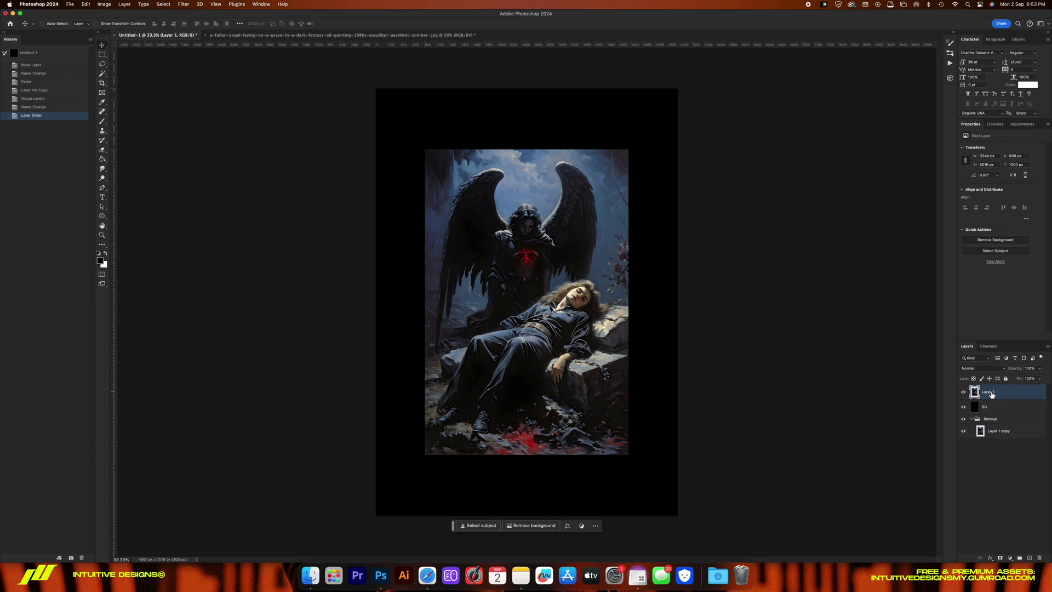
pyautogui.write('Art')
pyautogui.press('Return')
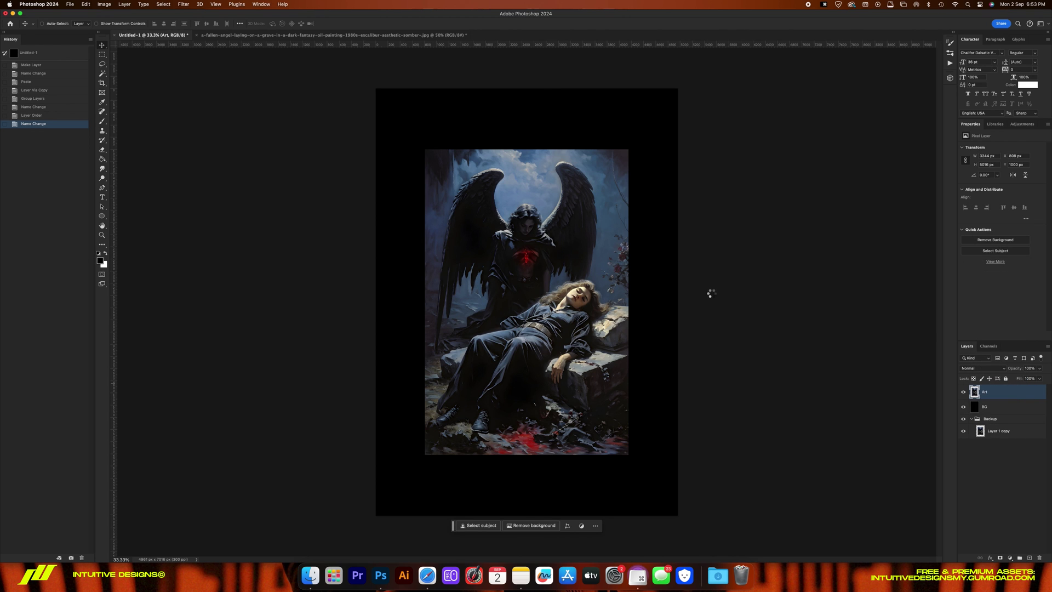
pyautogui.press('super+t')
# Step: Scale the Art layer to about 131.6% and add a layer mask to it
pyautogui.moveTo(628, 303); pyautogui.dragTo(662, 311)
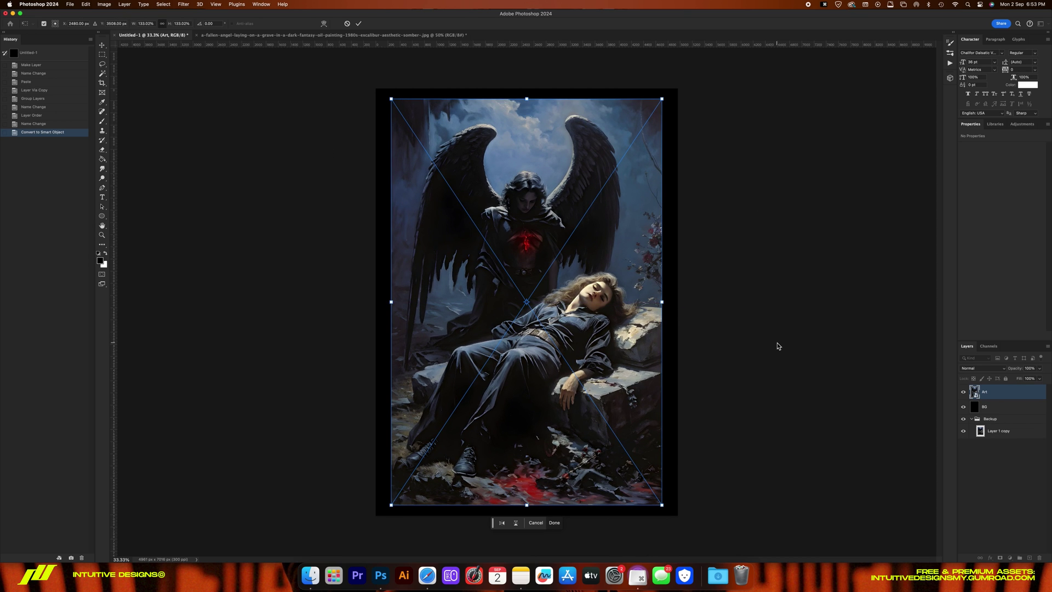
pyautogui.press('Return')
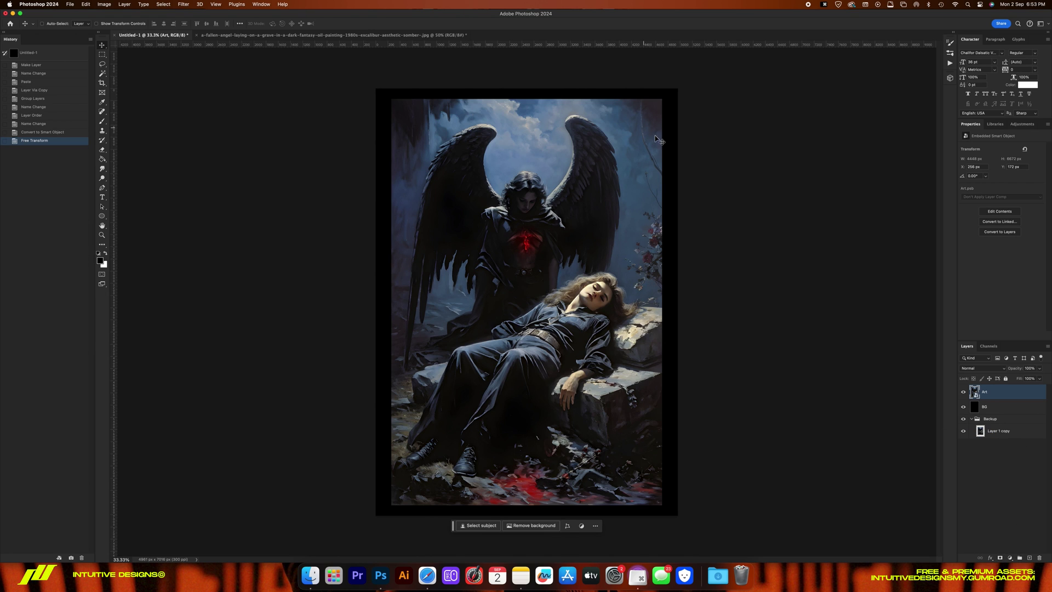
pyautogui.click(1000, 558)
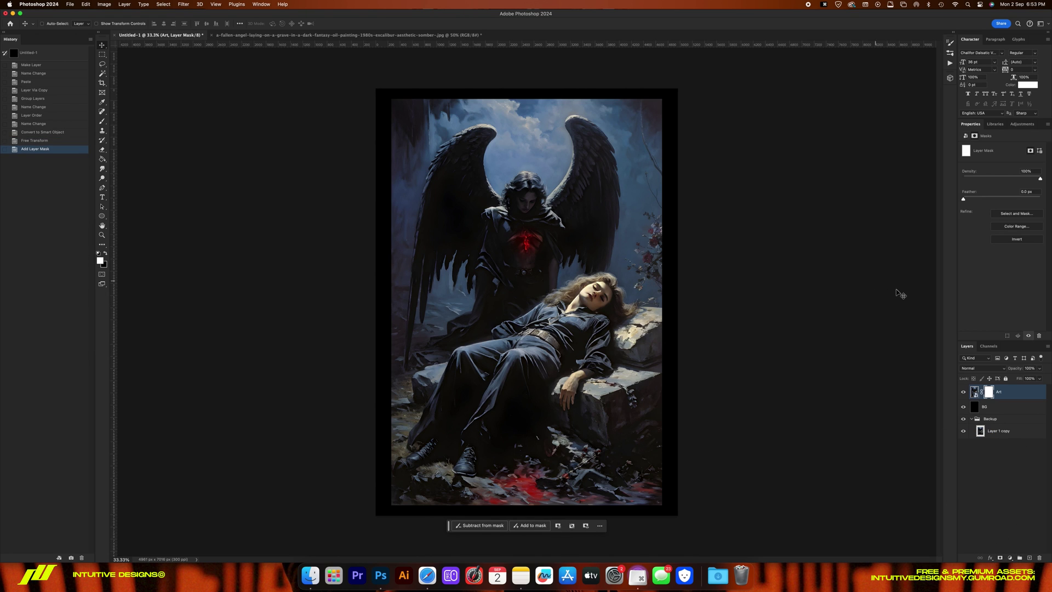
# Step: Paint black on the mask with a soft brush to fade the top and right edges
pyautogui.press('b')
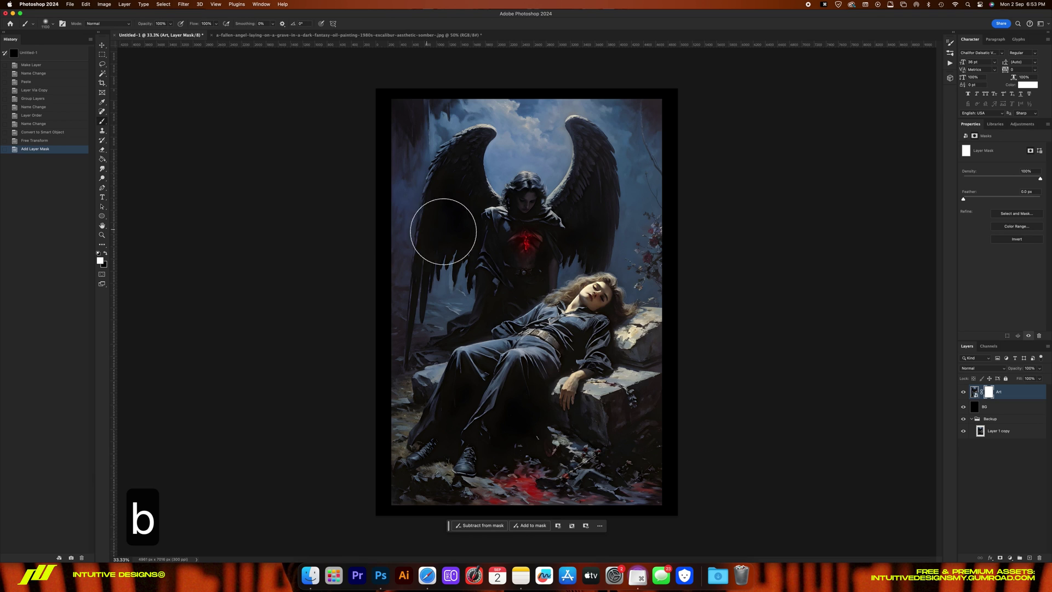
pyautogui.rightClick(482, 257)
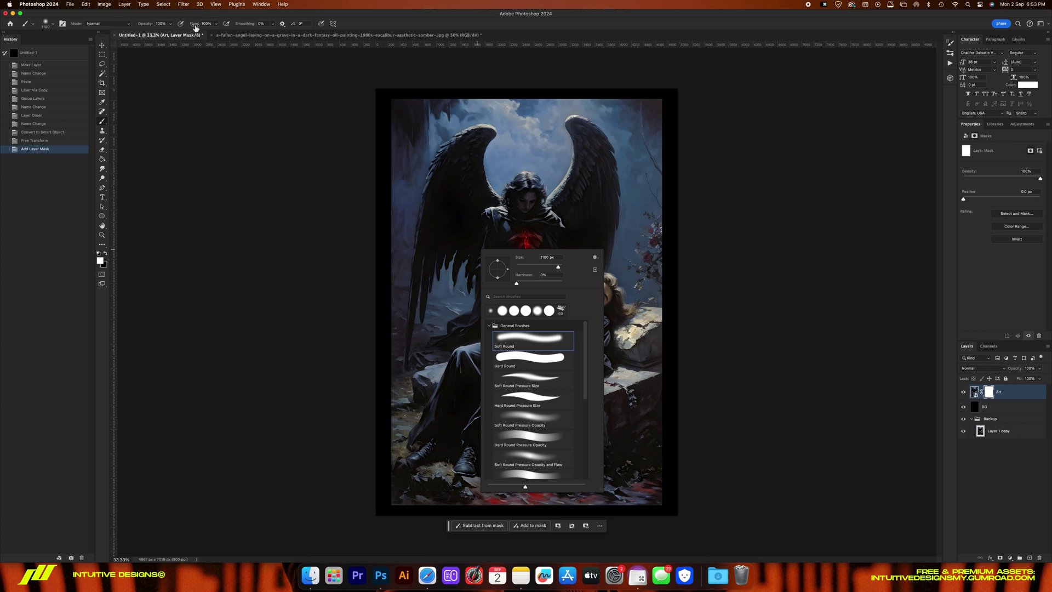
pyautogui.click(174, 23)
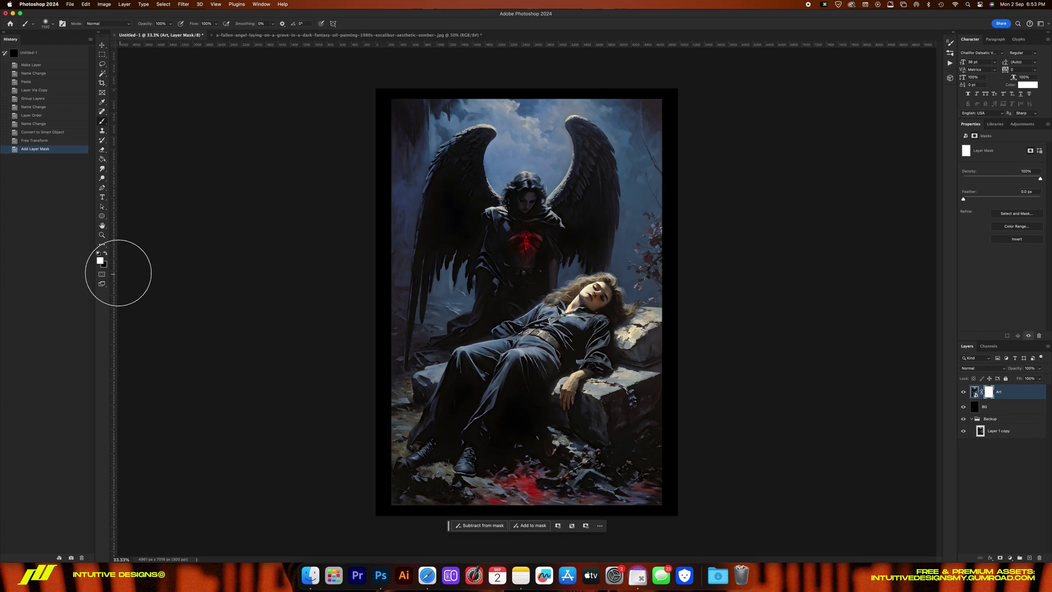
pyautogui.press('x')
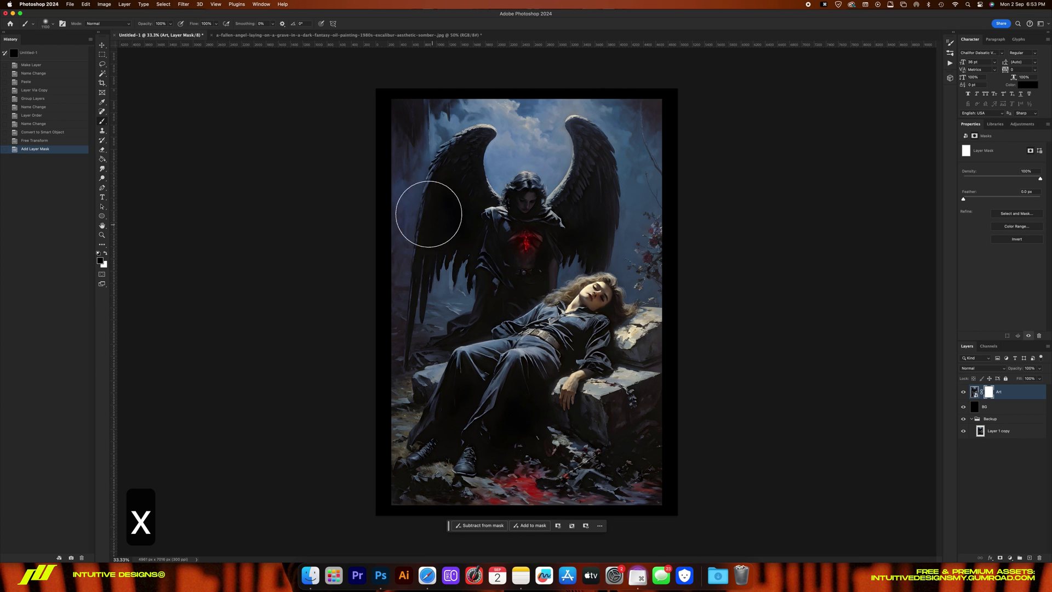
pyautogui.moveTo(473, 91)
pyautogui.mouseDown()
pyautogui.moveTo(410, 91)
pyautogui.moveTo(552, 78)
pyautogui.moveTo(670, 88)
pyautogui.mouseUp()
pyautogui.moveTo(667, 93)
pyautogui.mouseDown()
pyautogui.moveTo(685, 113)
pyautogui.moveTo(660, 95)
pyautogui.moveTo(696, 177)
pyautogui.moveTo(669, 108)
pyautogui.moveTo(685, 212)
pyautogui.moveTo(685, 116)
pyautogui.moveTo(668, 372)
pyautogui.mouseUp()
pyautogui.moveTo(687, 290)
pyautogui.mouseDown()
pyautogui.moveTo(674, 376)
pyautogui.moveTo(677, 357)
pyautogui.mouseUp()
pyautogui.moveTo(678, 361); pyautogui.dragTo(688, 306)
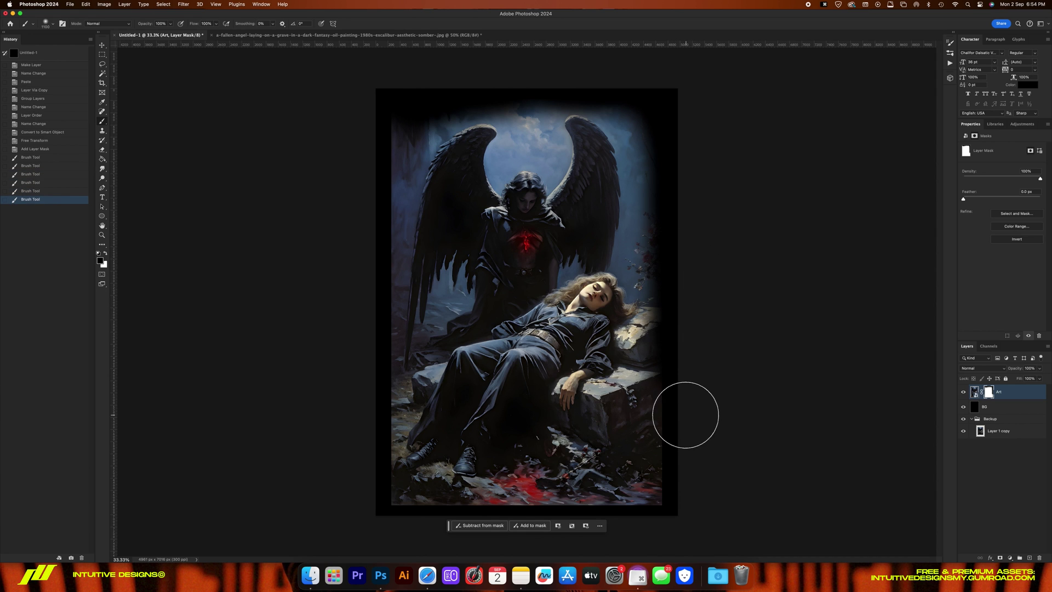
pyautogui.moveTo(683, 415)
pyautogui.mouseDown()
pyautogui.moveTo(674, 411)
pyautogui.moveTo(683, 520)
pyautogui.mouseUp()
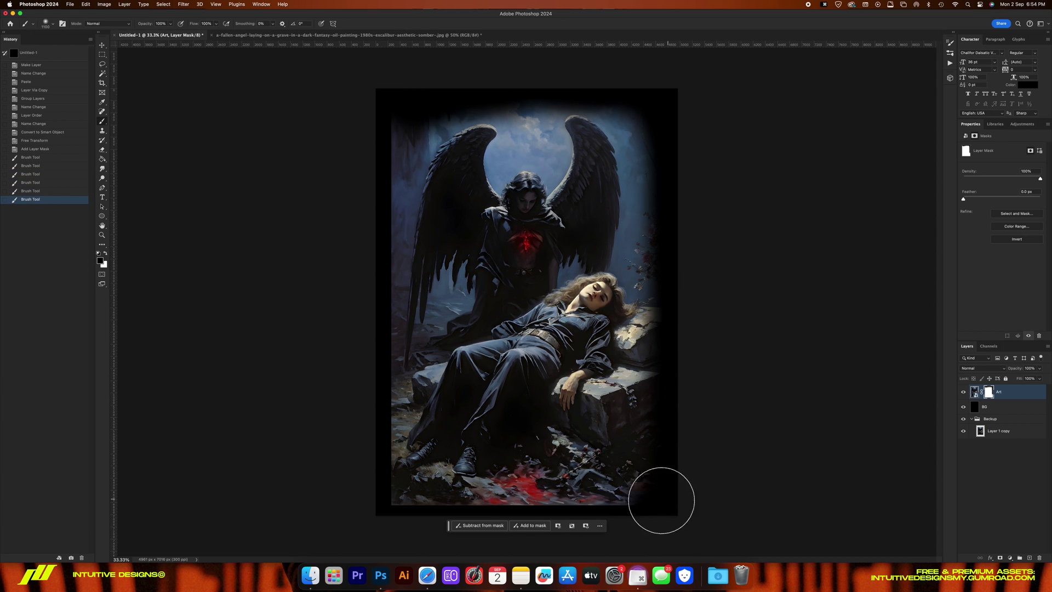
pyautogui.moveTo(661, 500)
pyautogui.mouseDown()
pyautogui.moveTo(634, 512)
pyautogui.moveTo(594, 500)
pyautogui.moveTo(557, 514)
pyautogui.moveTo(507, 498)
pyautogui.moveTo(541, 521)
pyautogui.moveTo(447, 515)
pyautogui.moveTo(376, 493)
pyautogui.moveTo(601, 77)
pyautogui.moveTo(634, 96)
pyautogui.mouseUp()
# Step: Restore part of the sky near the top edge in white, undoing an unwanted stroke
pyautogui.press(']')
pyautogui.press(']')
pyautogui.press(']')
pyautogui.press(']')
pyautogui.press(']')
pyautogui.press(']')
pyautogui.press(']')
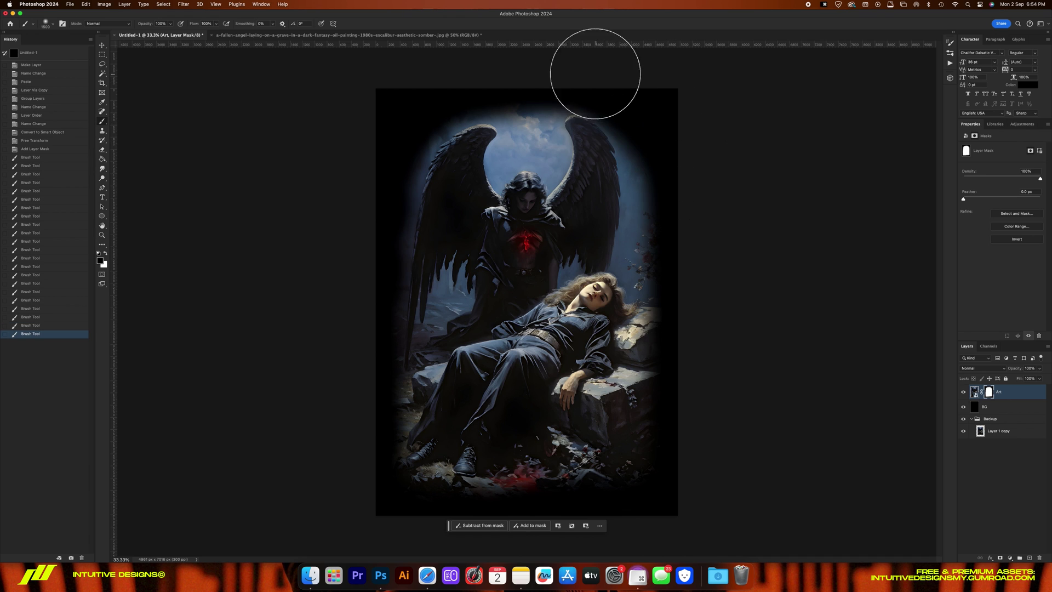
pyautogui.click(596, 73)
pyautogui.press('x')
pyautogui.press('[')
pyautogui.press('[')
pyautogui.press('[')
pyautogui.press('[')
pyautogui.press('[')
pyautogui.moveTo(509, 137)
pyautogui.mouseDown()
pyautogui.moveTo(558, 150)
pyautogui.moveTo(552, 142)
pyautogui.moveTo(513, 147)
pyautogui.moveTo(445, 203)
pyautogui.moveTo(546, 296)
pyautogui.moveTo(528, 144)
pyautogui.mouseUp()
pyautogui.press('x')
pyautogui.press('cmd+z')
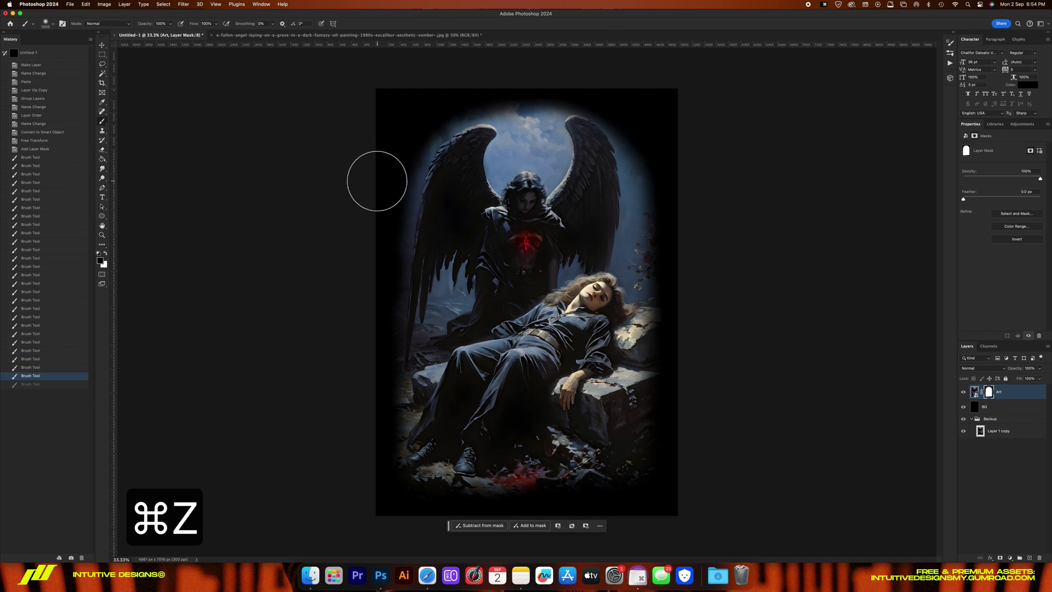
pyautogui.press('x')
# Step: Darken the edges beside the right rock and flowers, undoing the stroke over the flowers
pyautogui.moveTo(377, 181); pyautogui.dragTo(392, 384)
pyautogui.moveTo(416, 505); pyautogui.dragTo(656, 403)
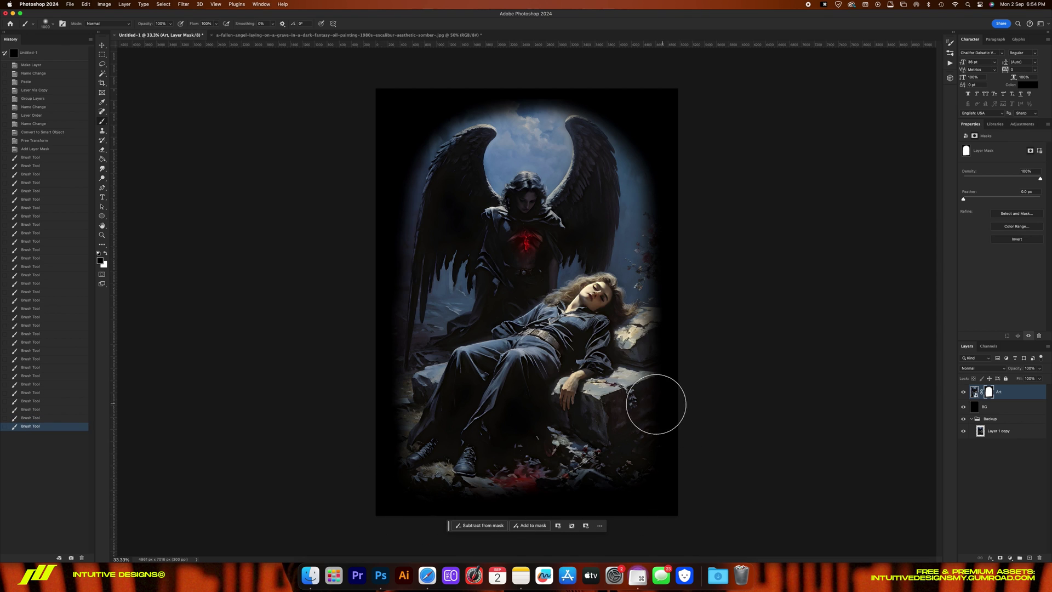
pyautogui.click(656, 404)
pyautogui.moveTo(692, 362); pyautogui.dragTo(685, 328)
pyautogui.moveTo(668, 250); pyautogui.dragTo(678, 166)
pyautogui.moveTo(660, 270); pyautogui.dragTo(649, 175)
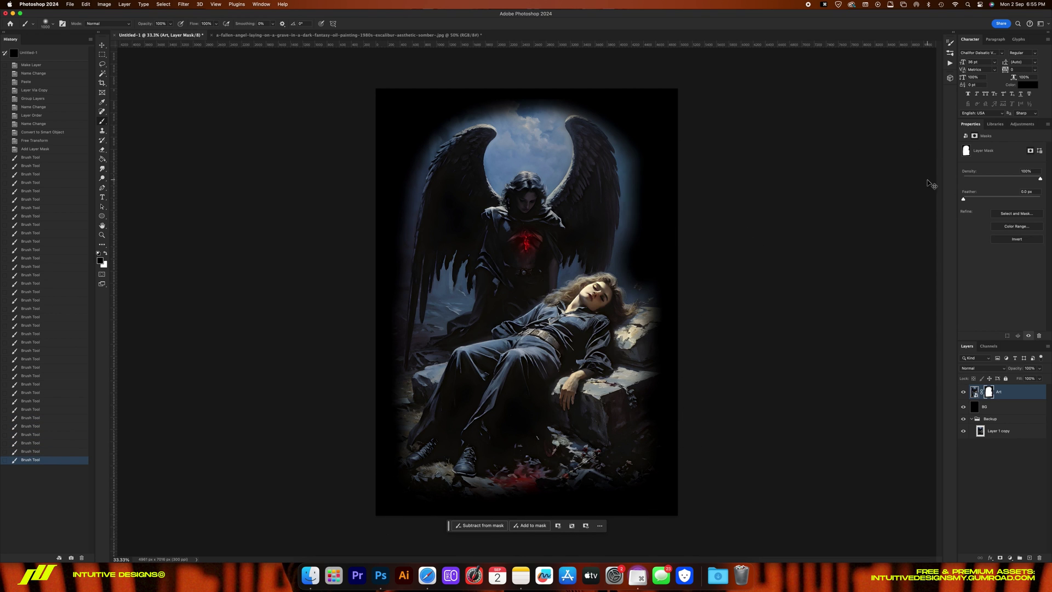
pyautogui.press('super+z')
pyautogui.press('v')
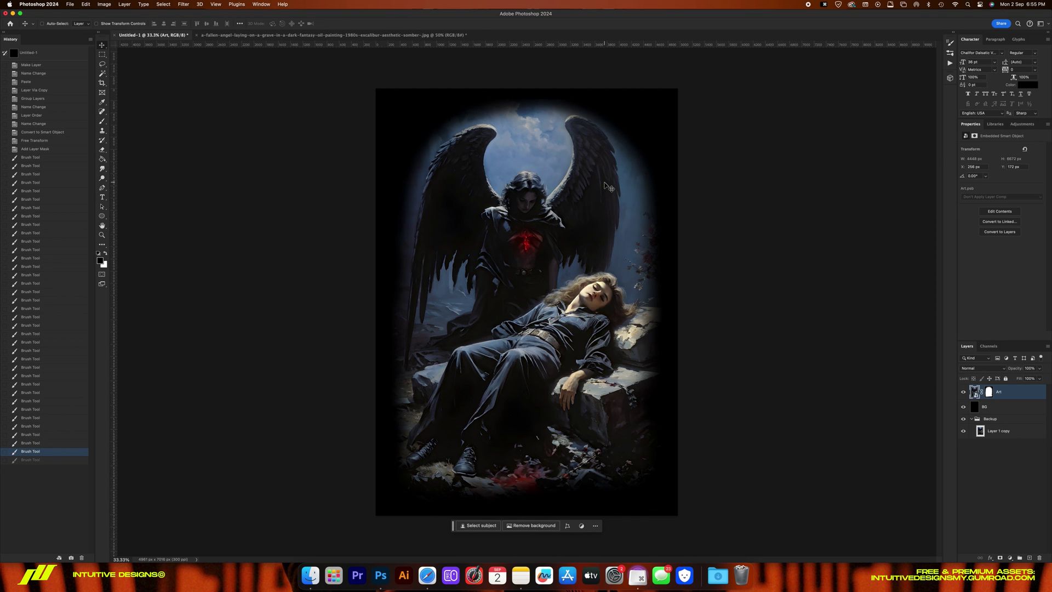
# Step: In Selective Color, set the Reds' cyan to -40, trialling yellow and black adjustments
pyautogui.click(85, 3)
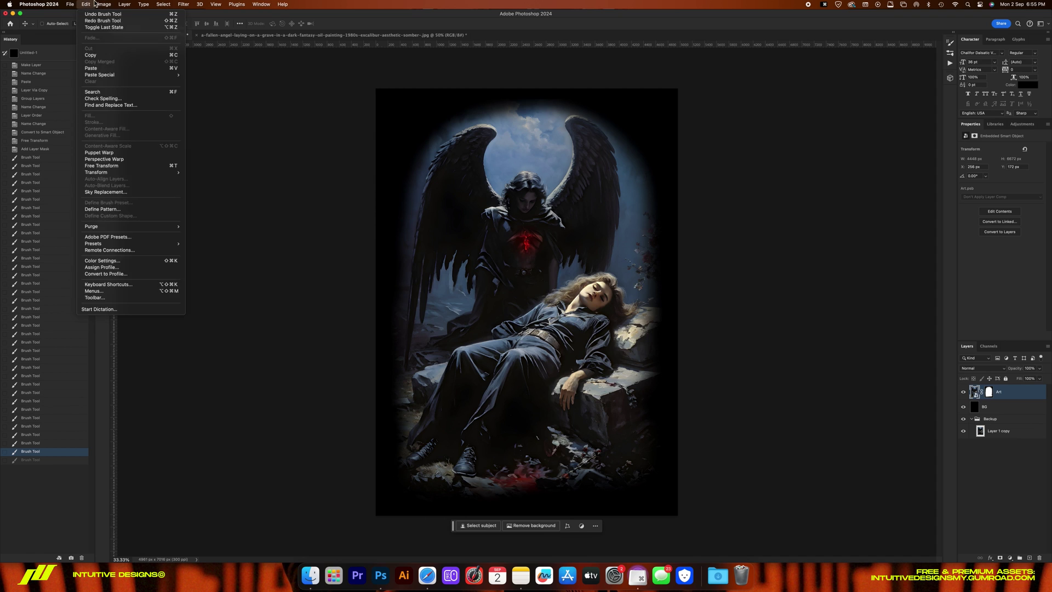
pyautogui.moveTo(112, 27)
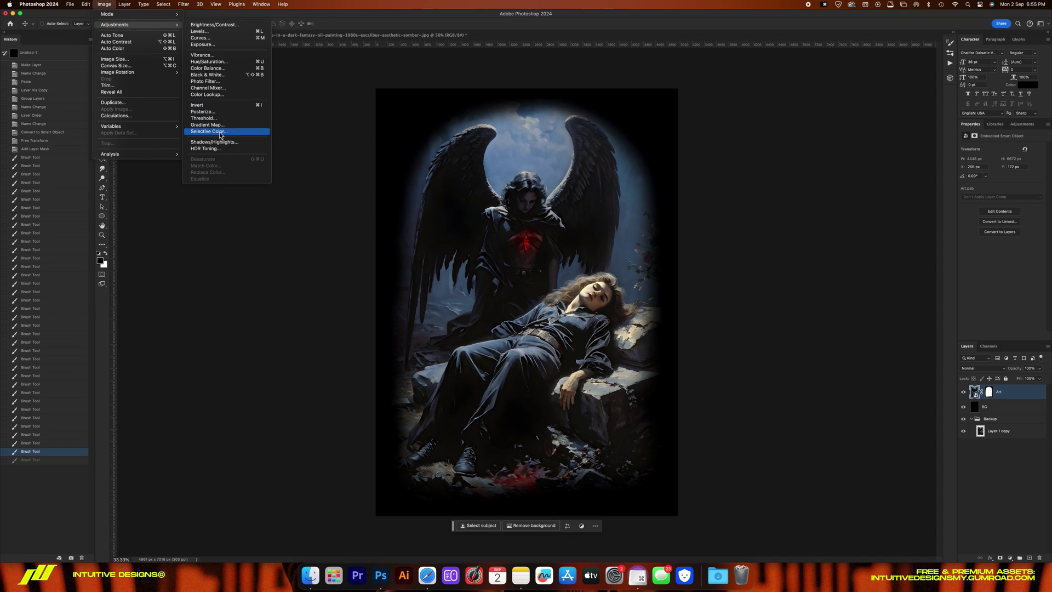
pyautogui.click(222, 133)
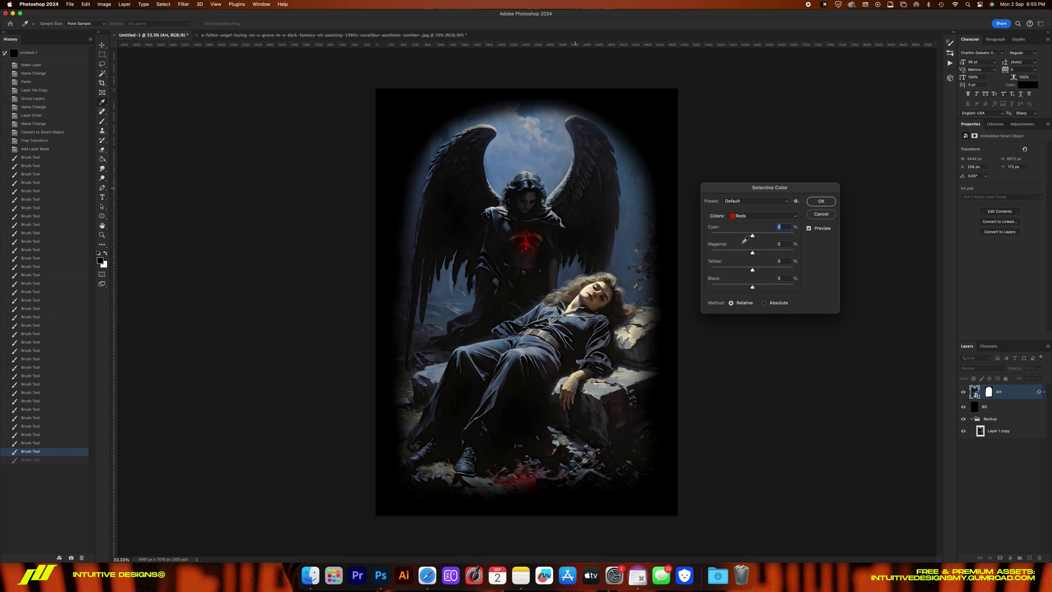
pyautogui.moveTo(812, 192); pyautogui.dragTo(801, 231)
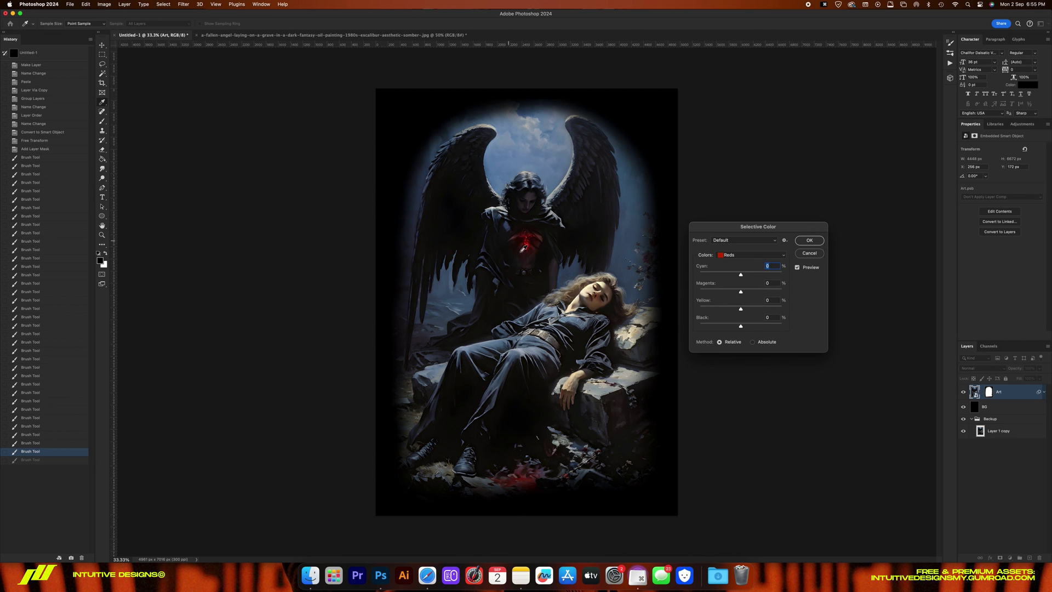
pyautogui.moveTo(739, 274); pyautogui.dragTo(720, 293)
pyautogui.write('0')
pyautogui.write('-40')
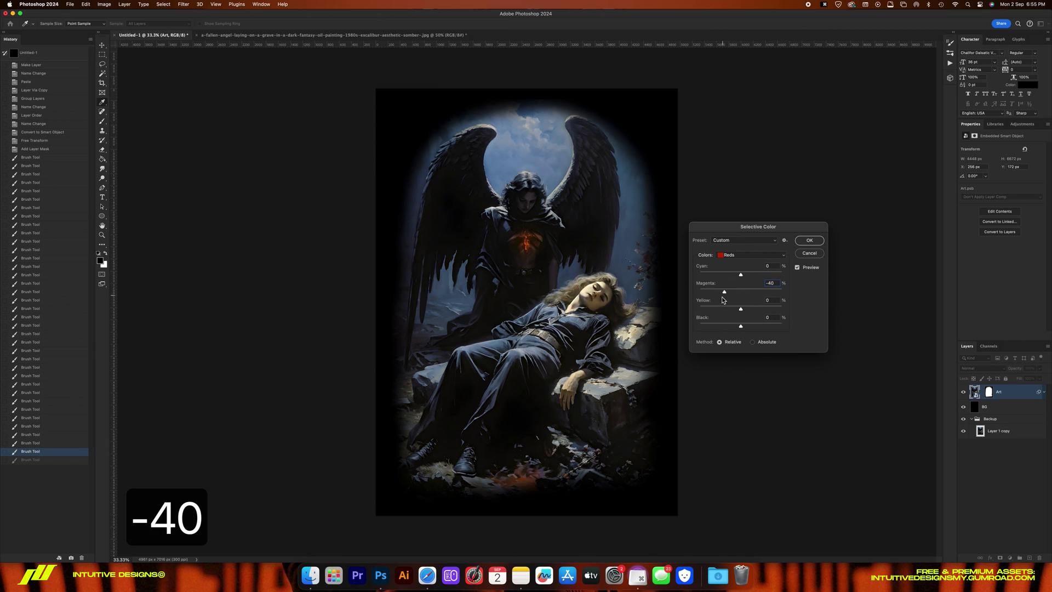
pyautogui.moveTo(741, 309); pyautogui.dragTo(750, 308)
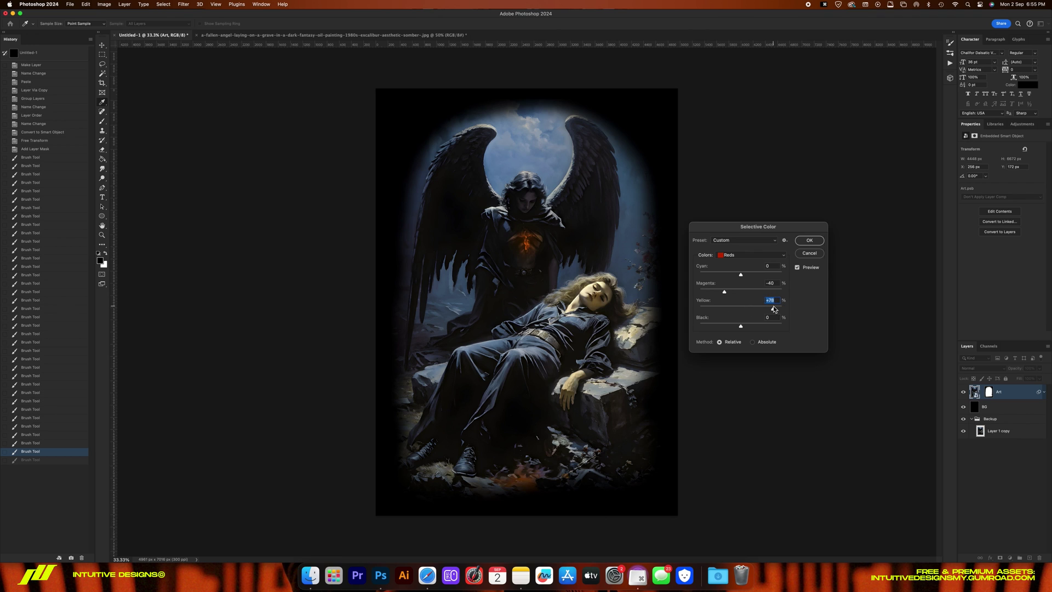
pyautogui.write('00')
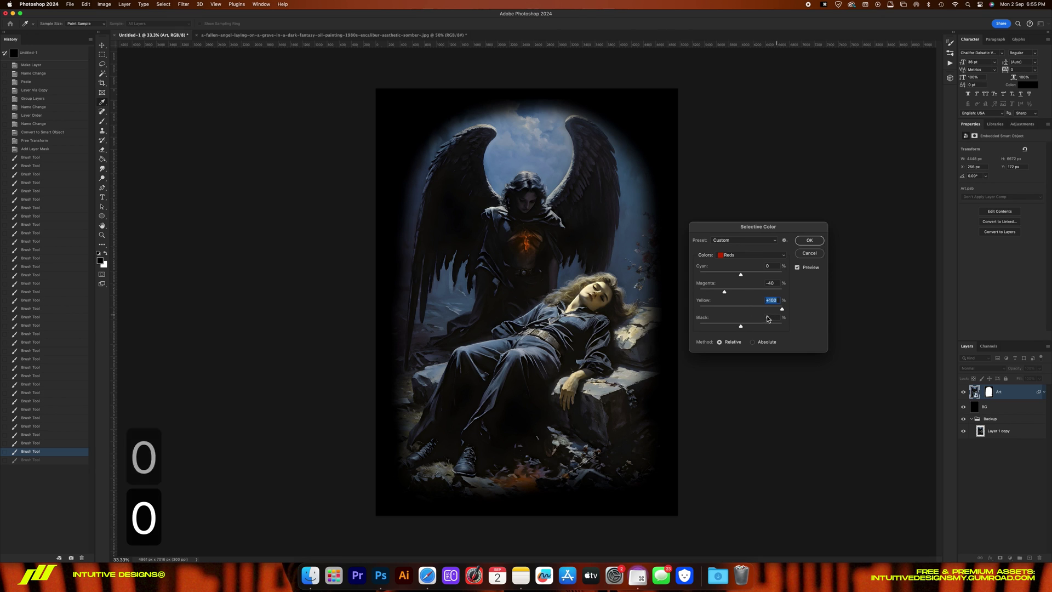
pyautogui.moveTo(741, 326); pyautogui.dragTo(729, 326)
pyautogui.write('0')
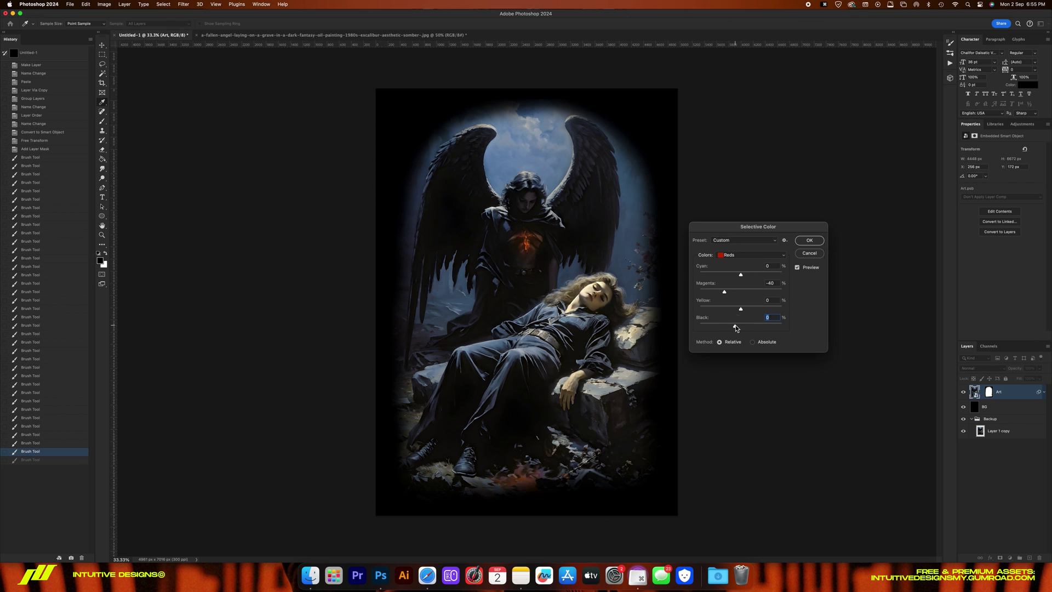
# Step: Remove all cyan and add magenta in the Yellows, then adjust the Cyans values
pyautogui.hotkey('alt', '2')
pyautogui.moveTo(739, 276); pyautogui.dragTo(654, 269)
pyautogui.moveTo(728, 294); pyautogui.dragTo(774, 295)
pyautogui.write('0')
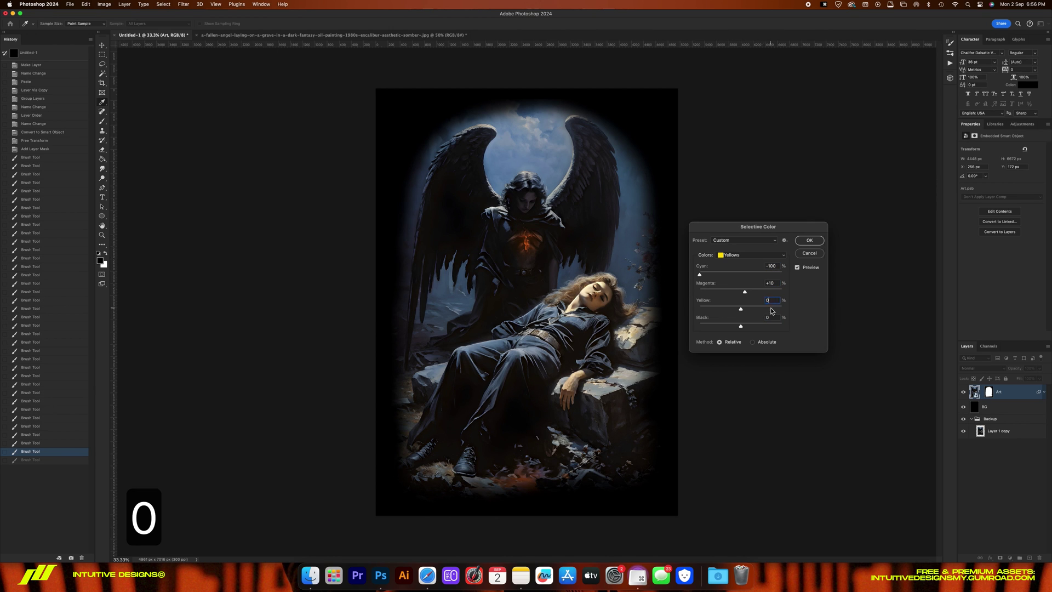
pyautogui.write('0')
pyautogui.click(750, 255)
pyautogui.click(750, 274)
pyautogui.hotkey('shift', 'Up')
pyautogui.hotkey('shift', 'Up')
pyautogui.hotkey('shift', 'Up')
pyautogui.hotkey('shift', 'Up')
pyautogui.press('Tab')
pyautogui.hotkey('shift', 'Up')
pyautogui.hotkey('shift', 'Up')
pyautogui.hotkey('shift', 'Up')
pyautogui.press('Tab')
pyautogui.press('Tab')
pyautogui.write('2')
# Step: Adjust the Blues and Neutrals (yellow 80), apply Selective Color, and hide the Backup group
pyautogui.hotkey('alt', '5')
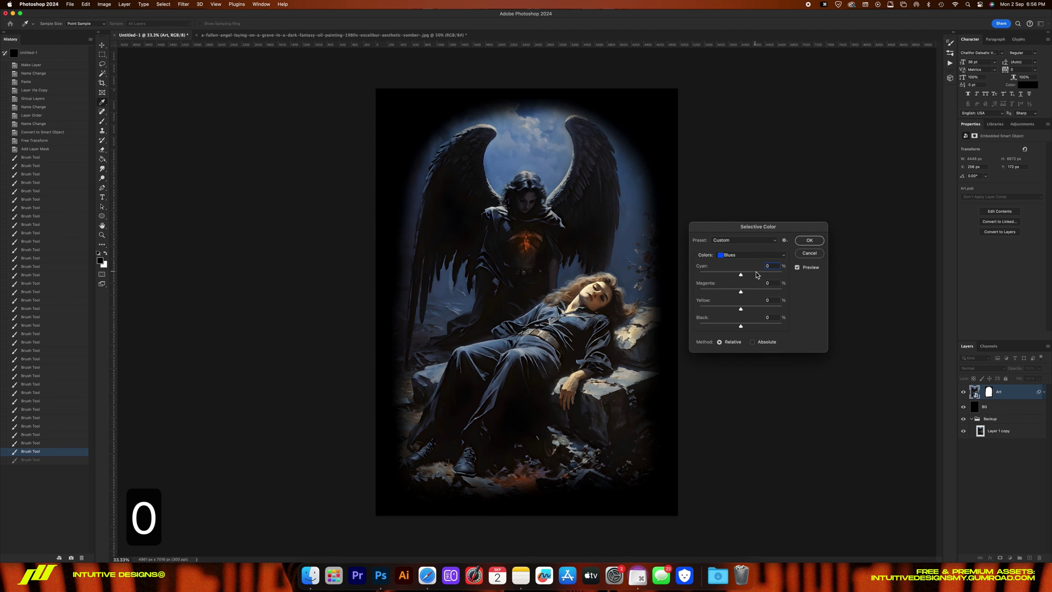
pyautogui.write('0')
pyautogui.hotkey('alt', '8')
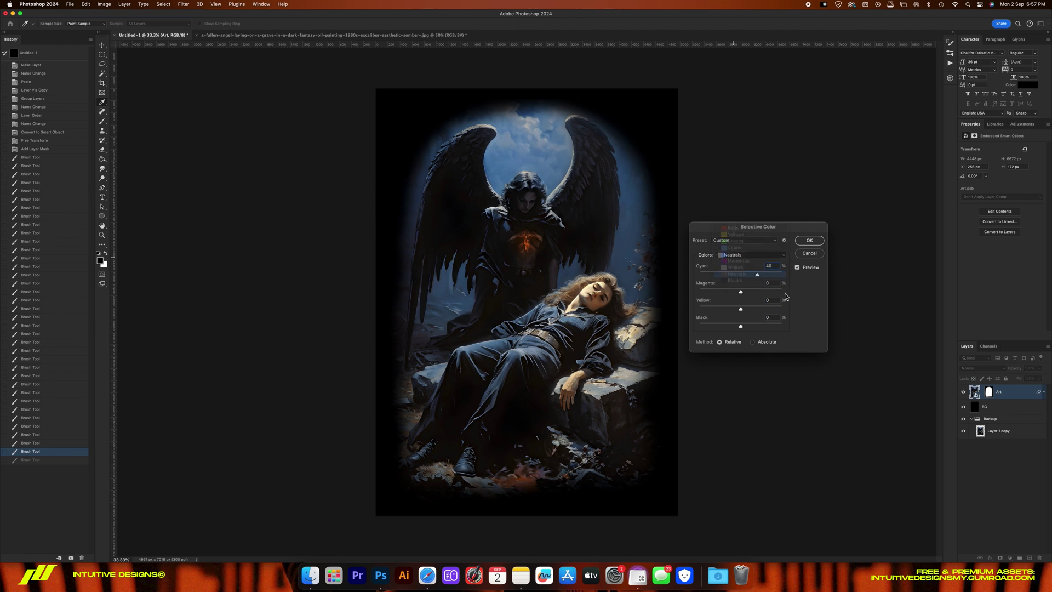
pyautogui.moveTo(741, 274); pyautogui.dragTo(739, 274)
pyautogui.press('Tab')
pyautogui.press('Tab')
pyautogui.write('80')
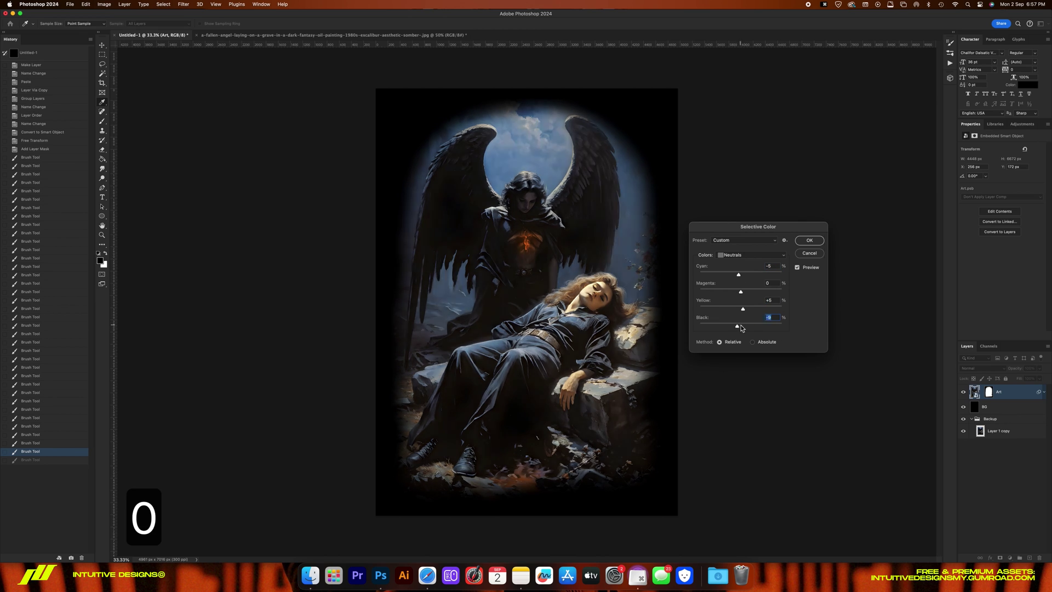
pyautogui.click(750, 255)
pyautogui.click(735, 247)
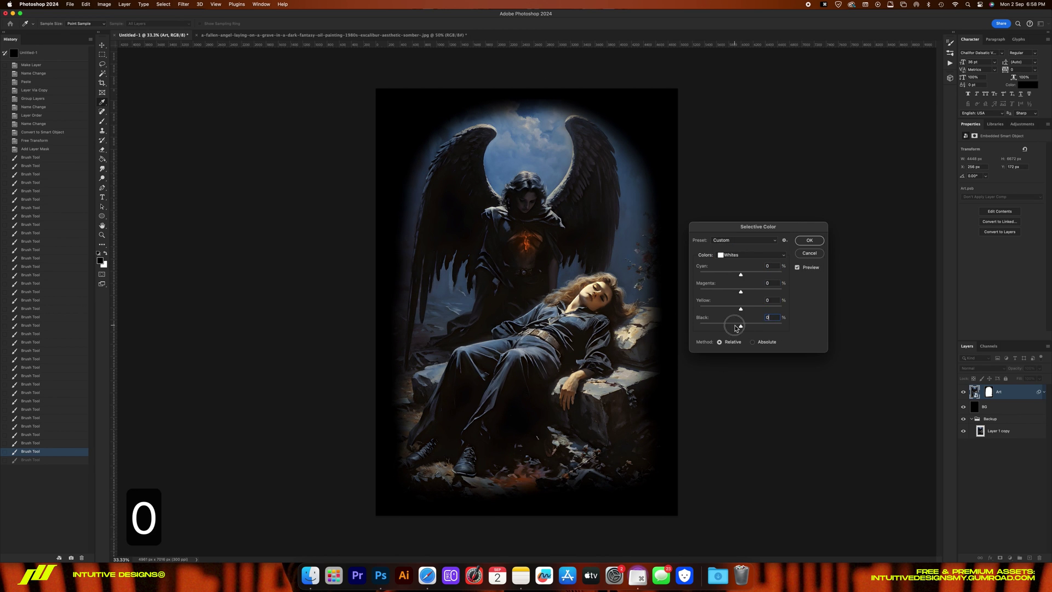
pyautogui.press('Return')
pyautogui.click(964, 418)
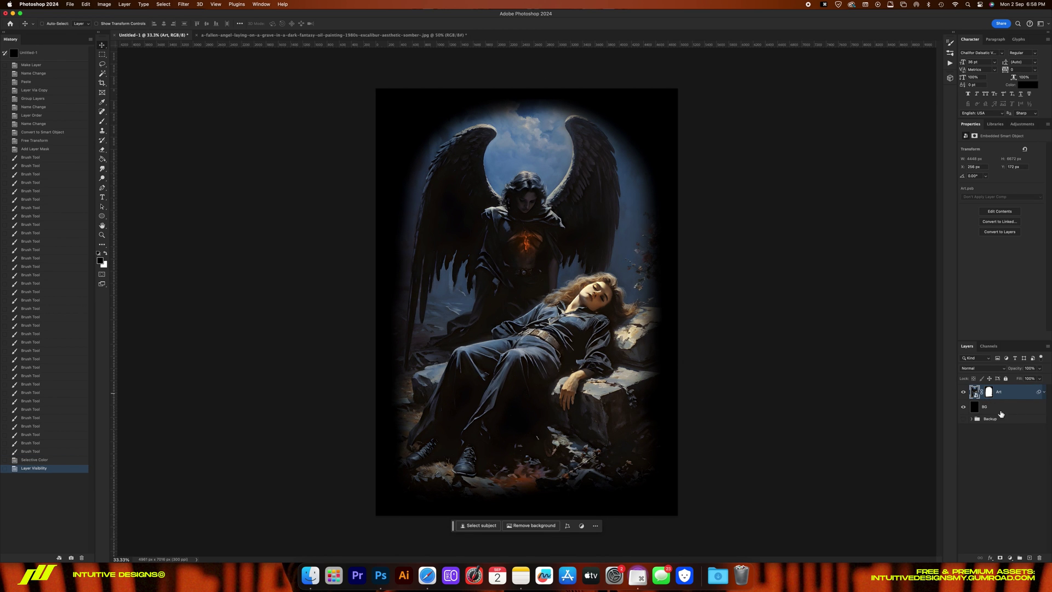
# Step: Stamp Art and BG into a new Art (merged) layer and hide the original Art
pyautogui.keyDown('shift'); pyautogui.click(1001, 409); pyautogui.keyUp('shift')
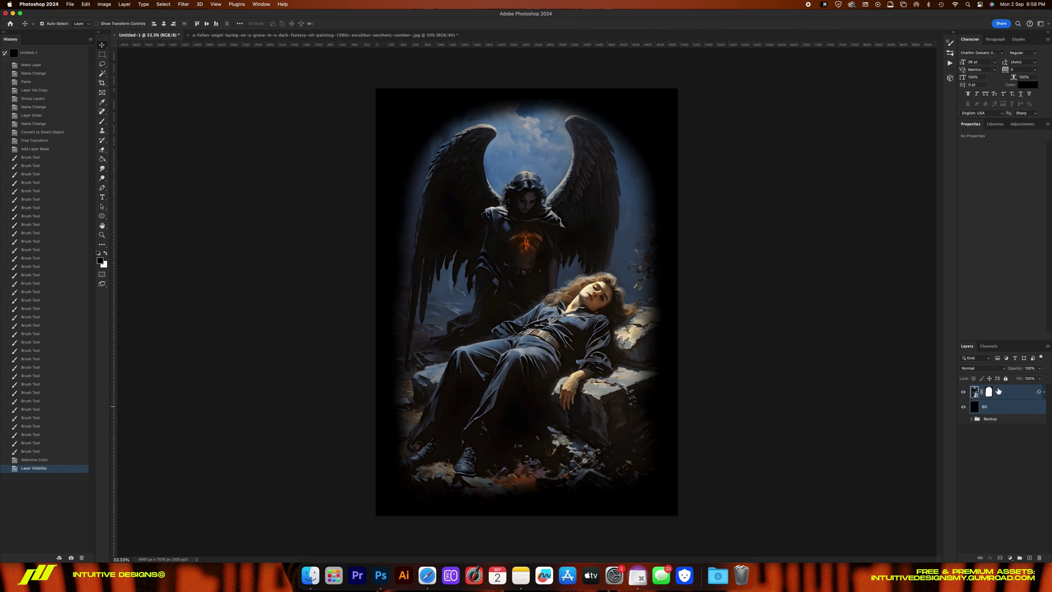
pyautogui.press('alt+super+e')
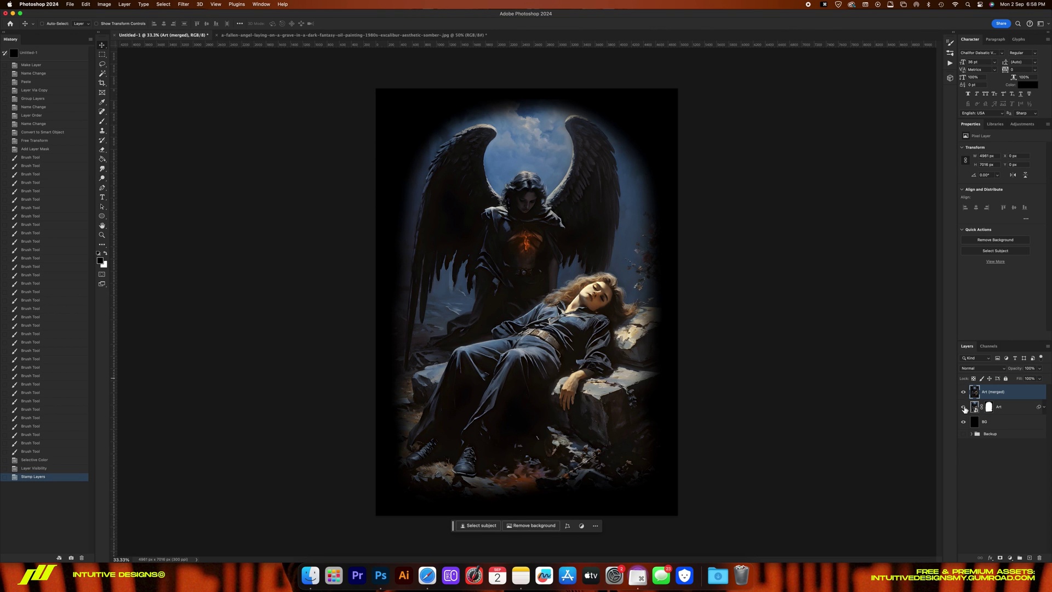
pyautogui.click(964, 407)
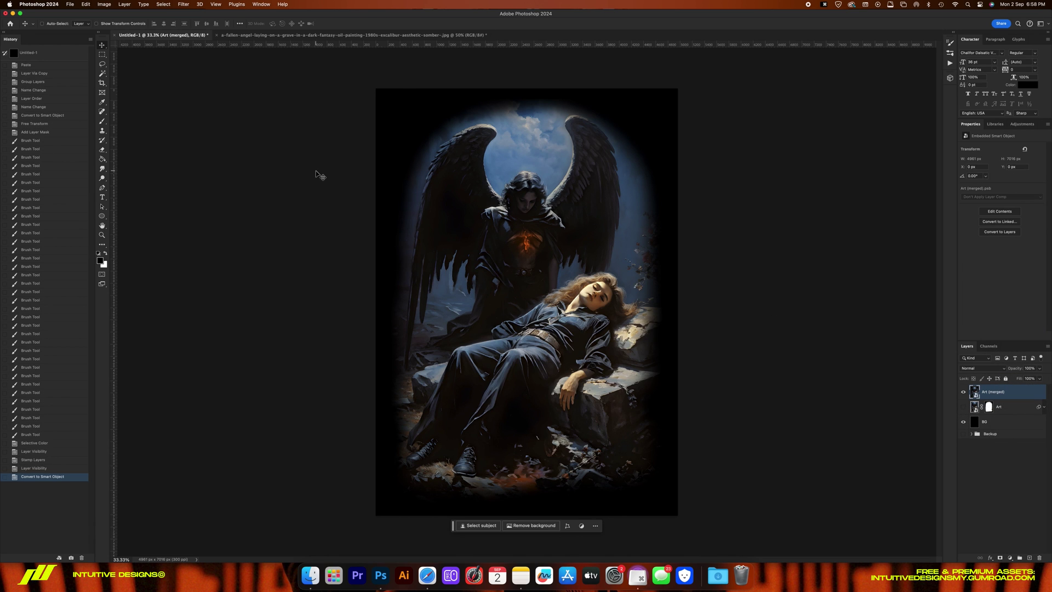
# Step: In Filter Gallery, delete the Dry Brush effect and keep Grain set to Clumped
pyautogui.click(182, 7)
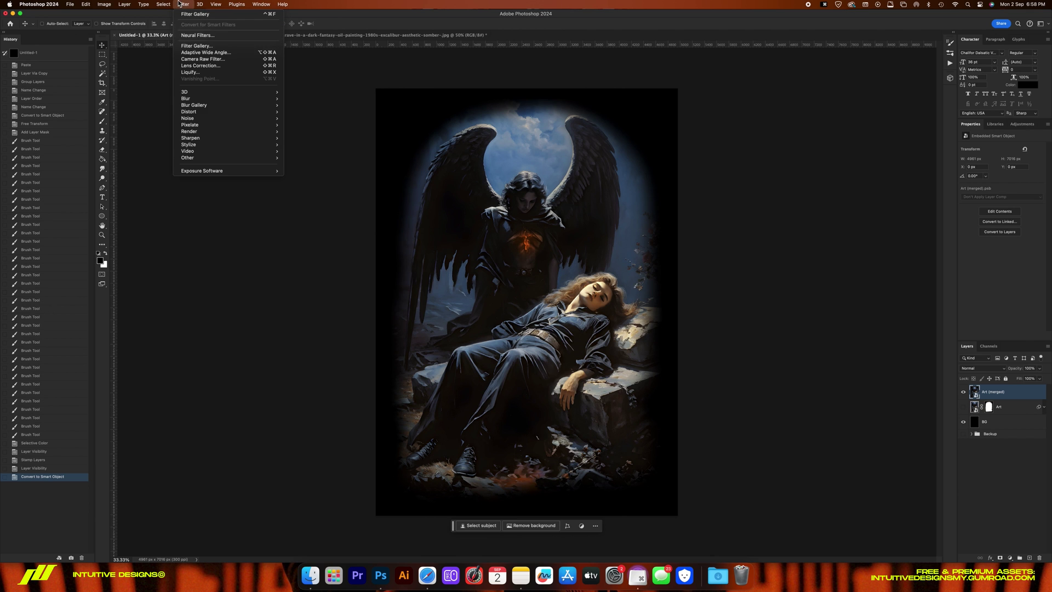
pyautogui.click(199, 47)
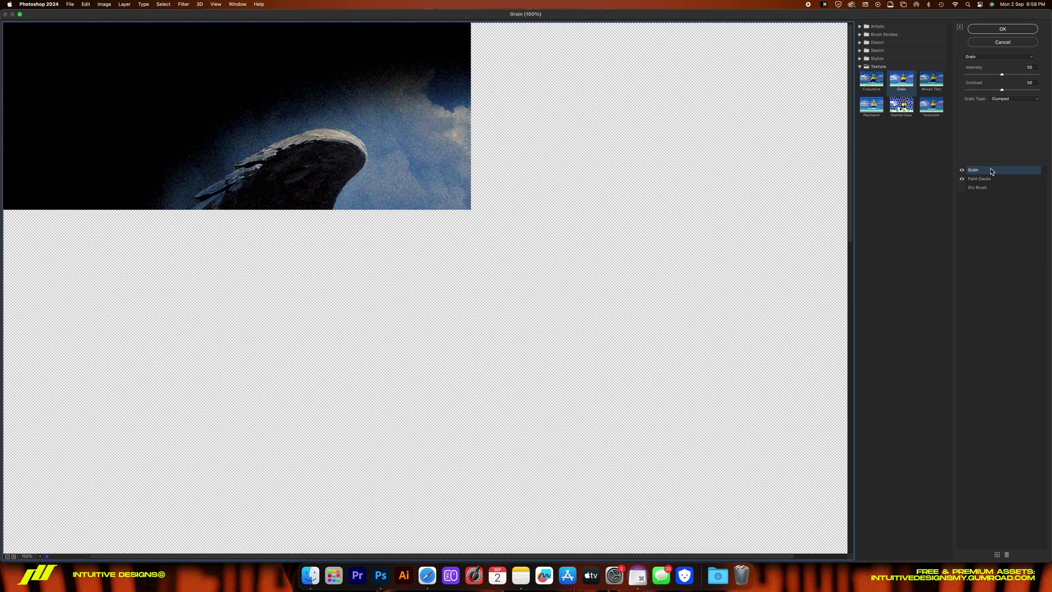
pyautogui.click(982, 187)
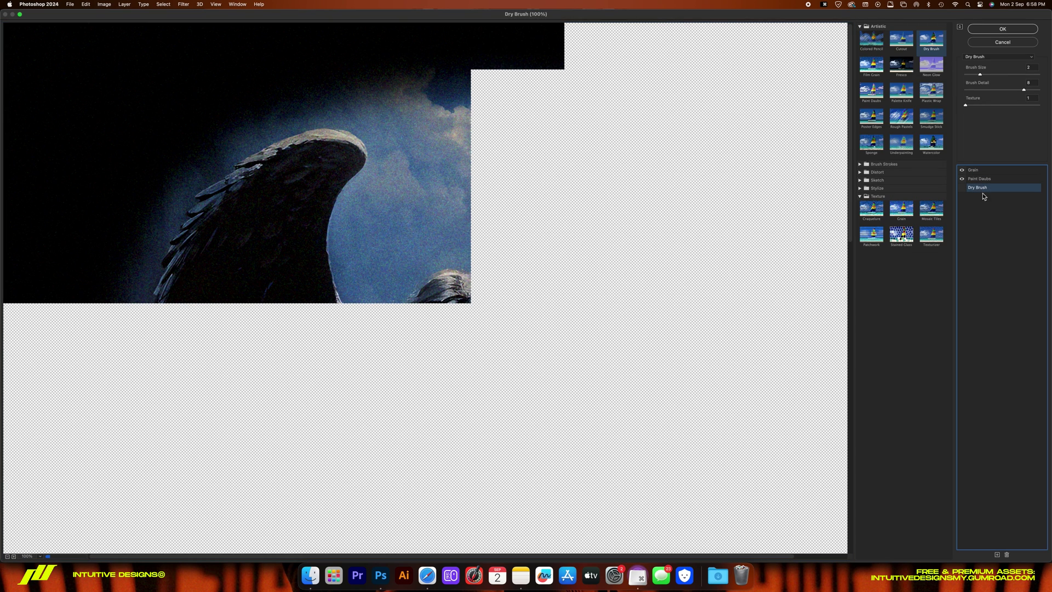
pyautogui.click(1007, 555)
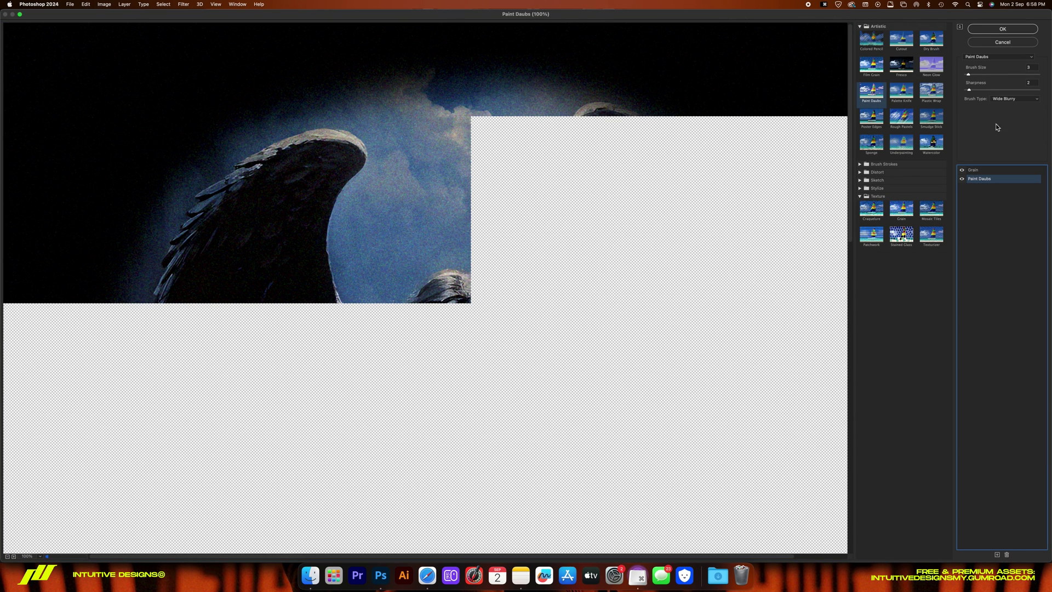
pyautogui.click(983, 173)
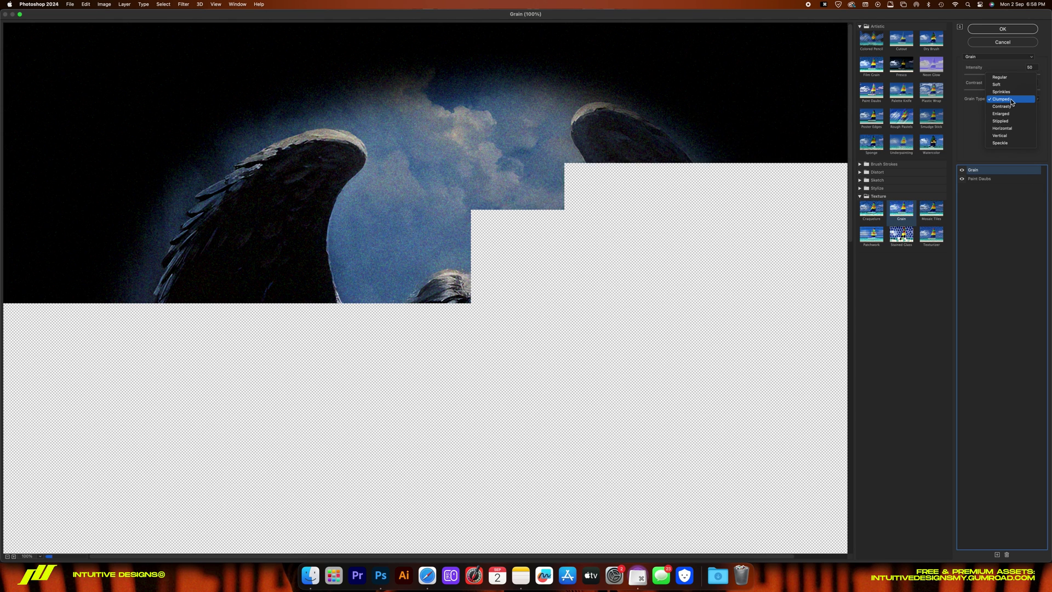
pyautogui.click(1012, 100)
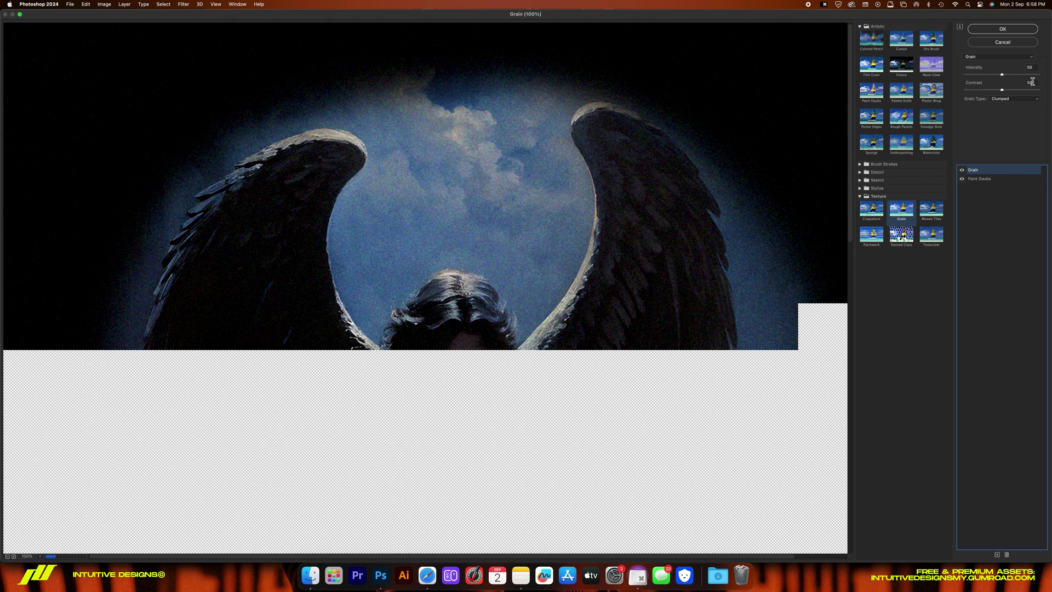
# Step: Keep Paint Daubs with Wide Blurry brush, re-enable Grain, and apply the filters
pyautogui.click(985, 179)
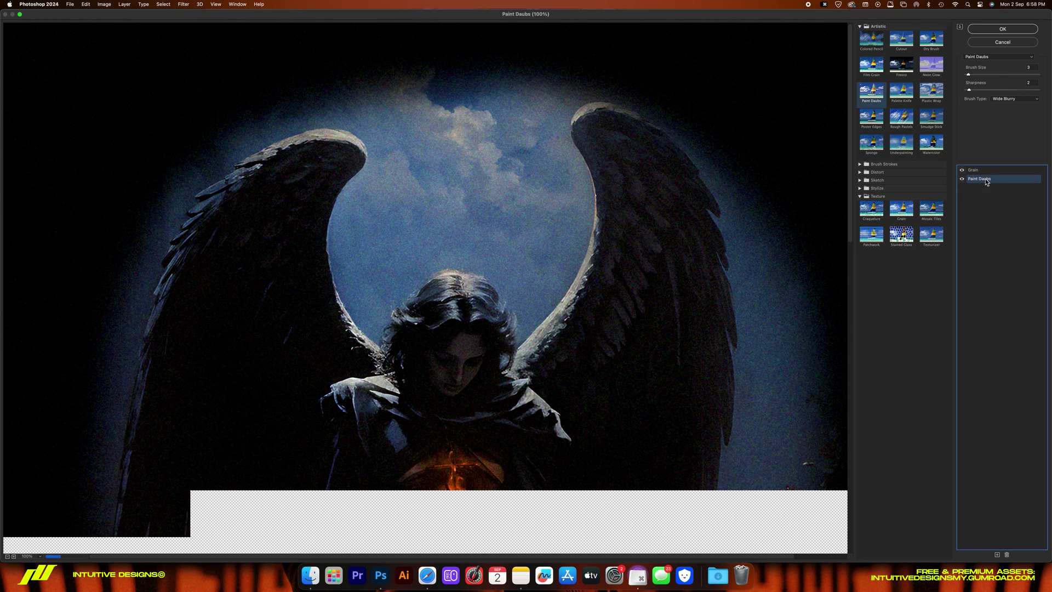
pyautogui.click(1002, 99)
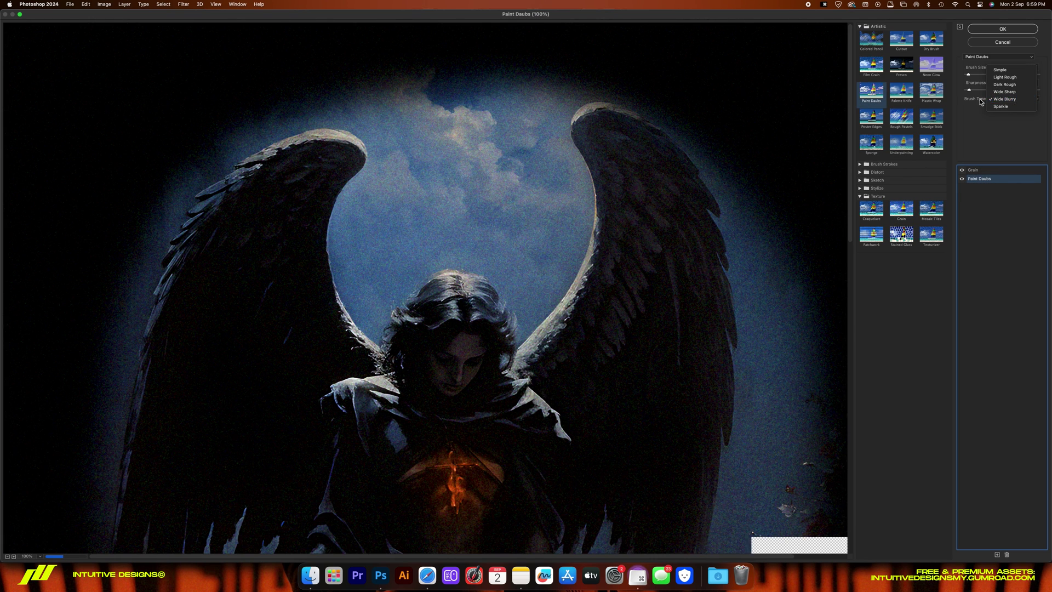
pyautogui.click(1022, 102)
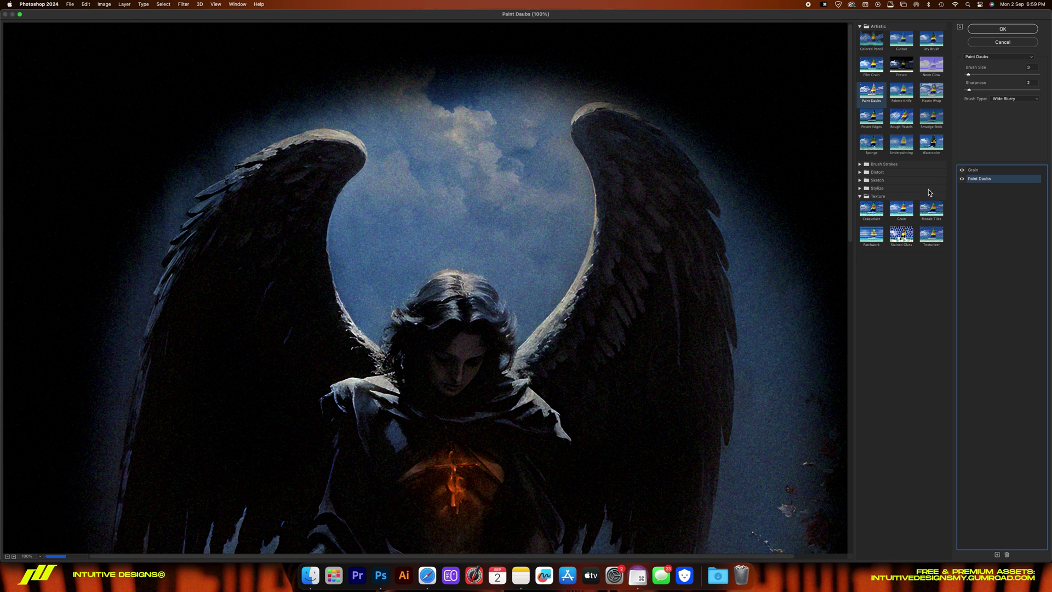
pyautogui.moveTo(619, 289); pyautogui.dragTo(628, 158)
pyautogui.click(962, 171)
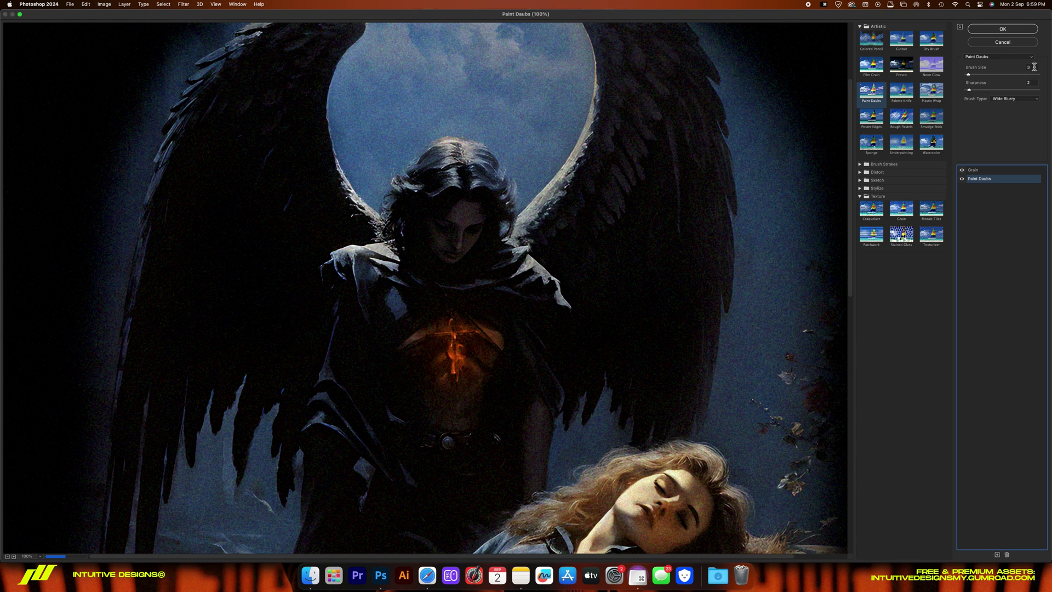
pyautogui.press('Return')
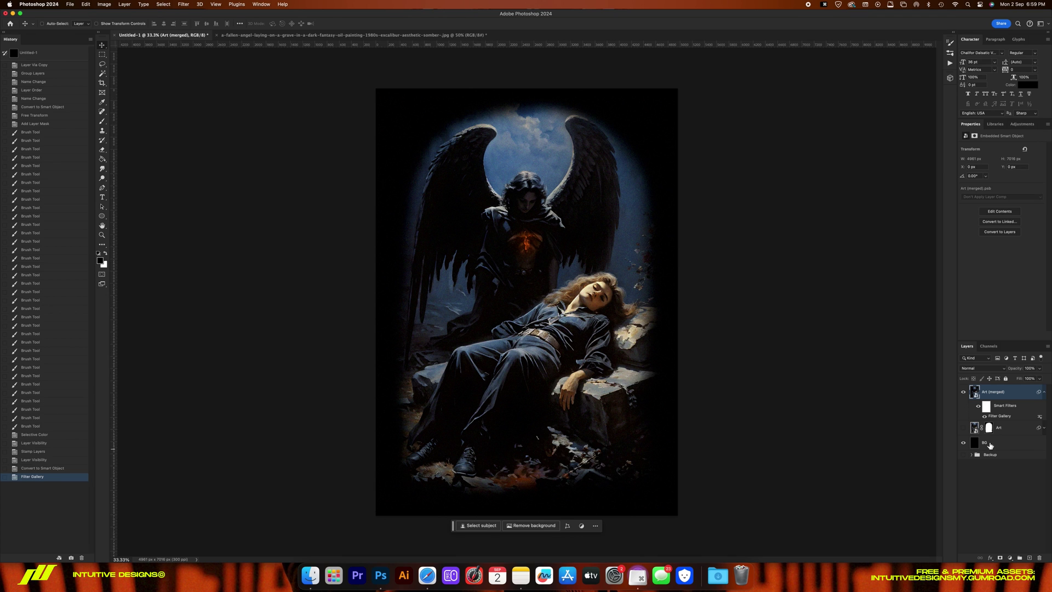
# Step: Select the bright areas with Color Range set to Shadows, fuzziness 0, inverted
pyautogui.click(964, 443)
pyautogui.click(163, 4)
pyautogui.press('cmd+z')
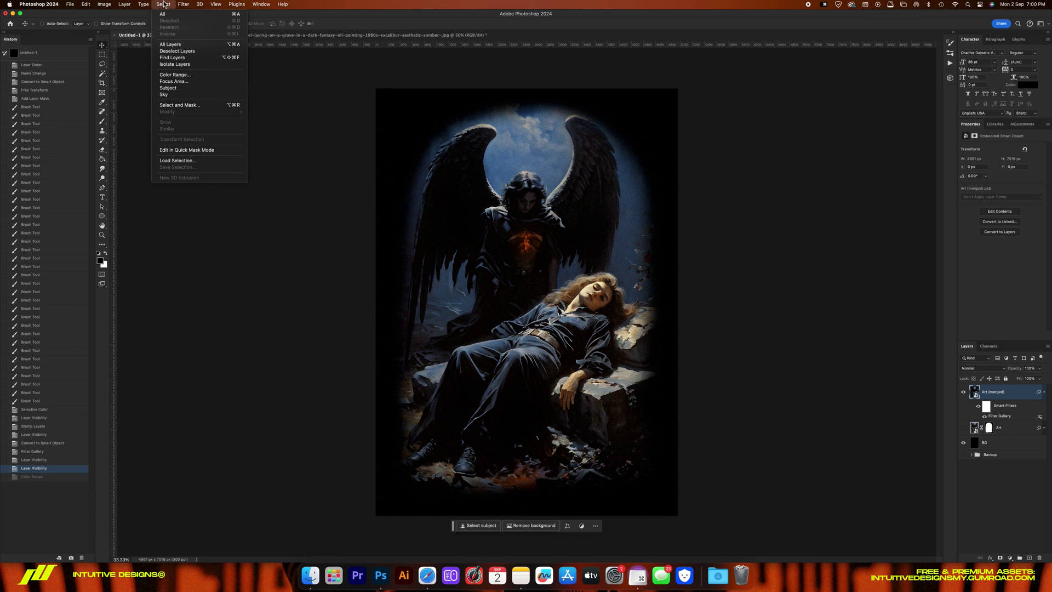
pyautogui.click(174, 74)
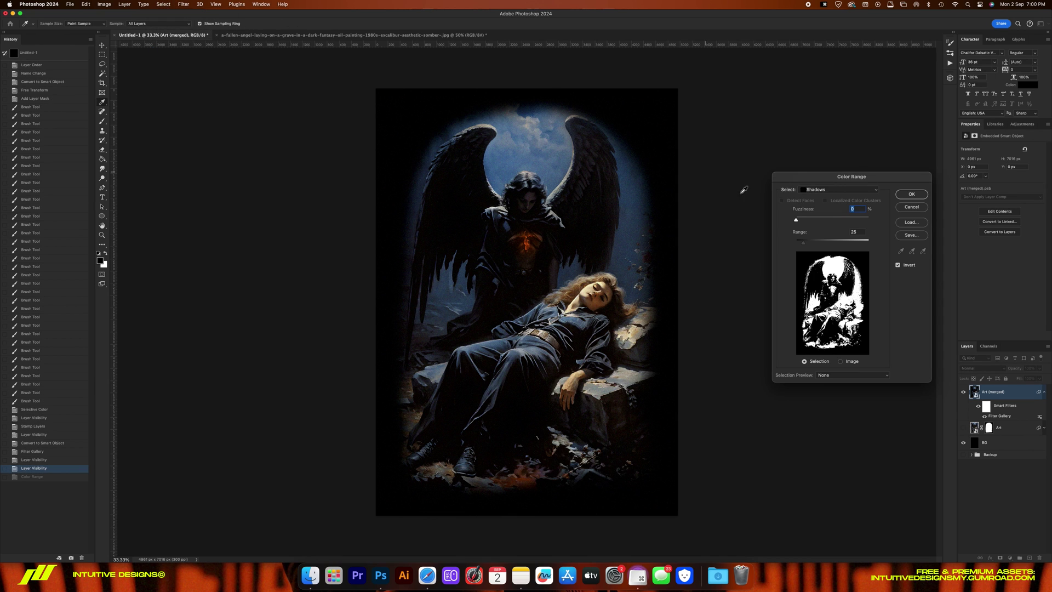
pyautogui.click(823, 191)
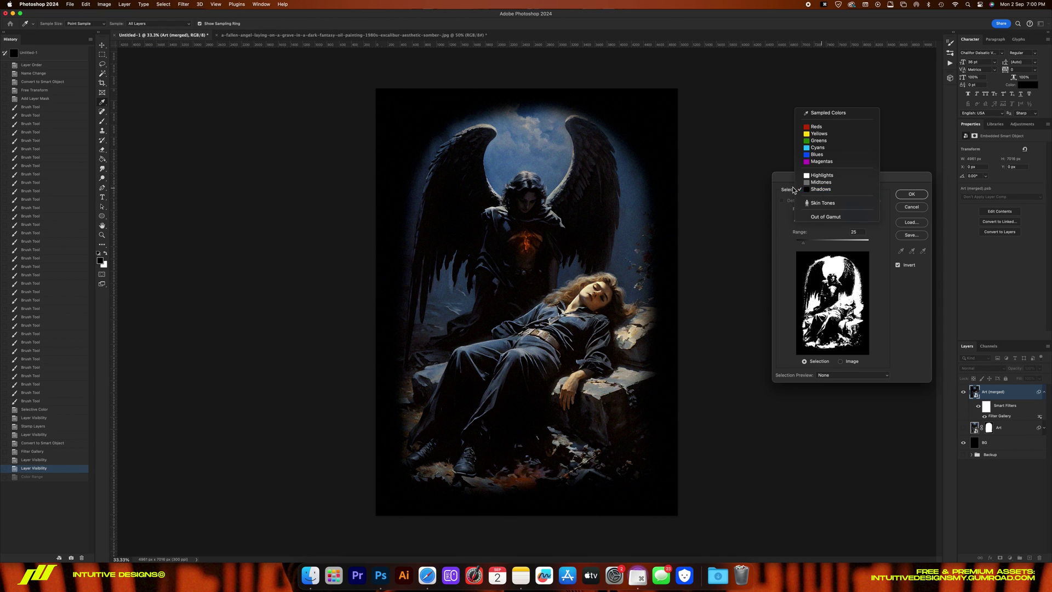
pyautogui.click(822, 191)
pyautogui.moveTo(810, 219); pyautogui.dragTo(791, 220)
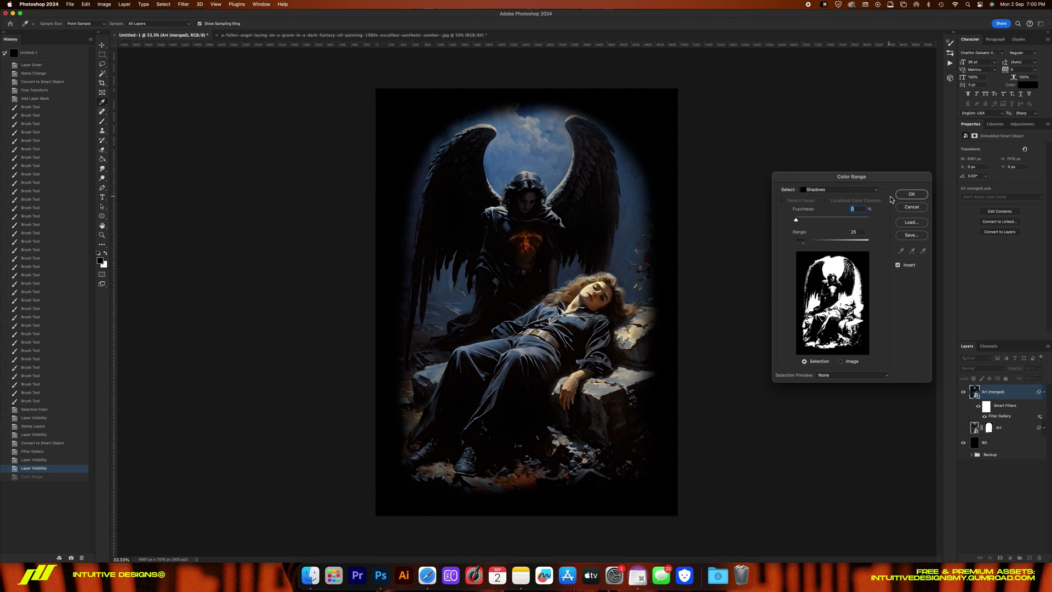
pyautogui.click(911, 194)
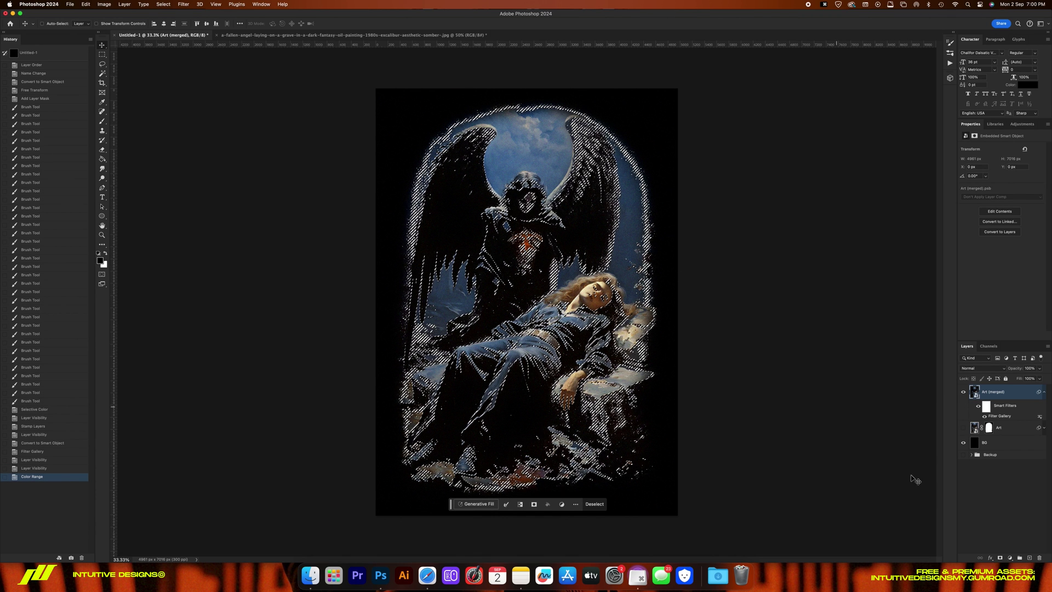
# Step: Mask Art (merged) with the selection, toggling the black BG layer to check it
pyautogui.click(1001, 558)
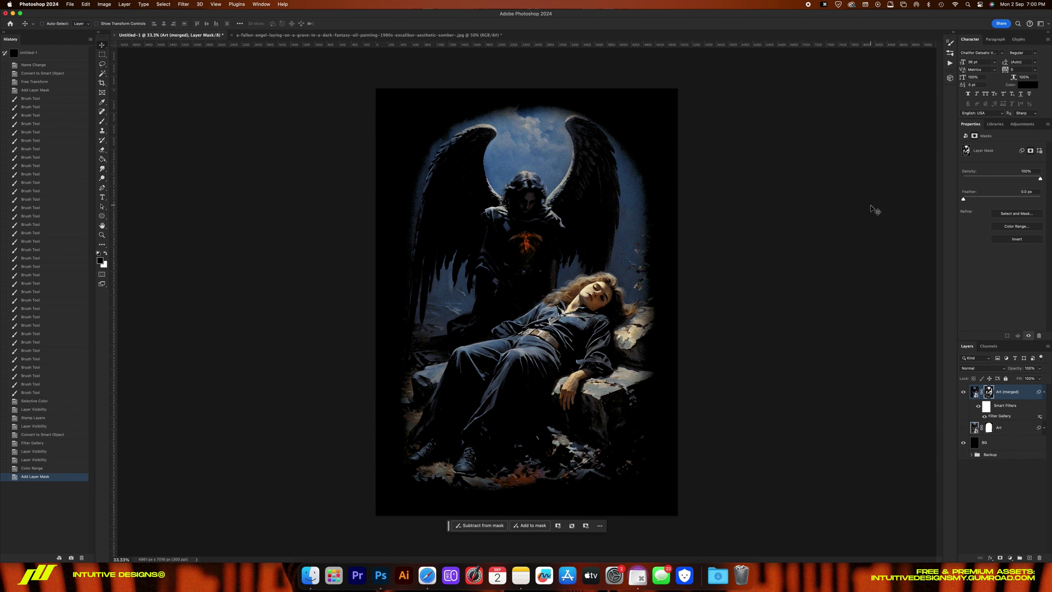
pyautogui.click(964, 443)
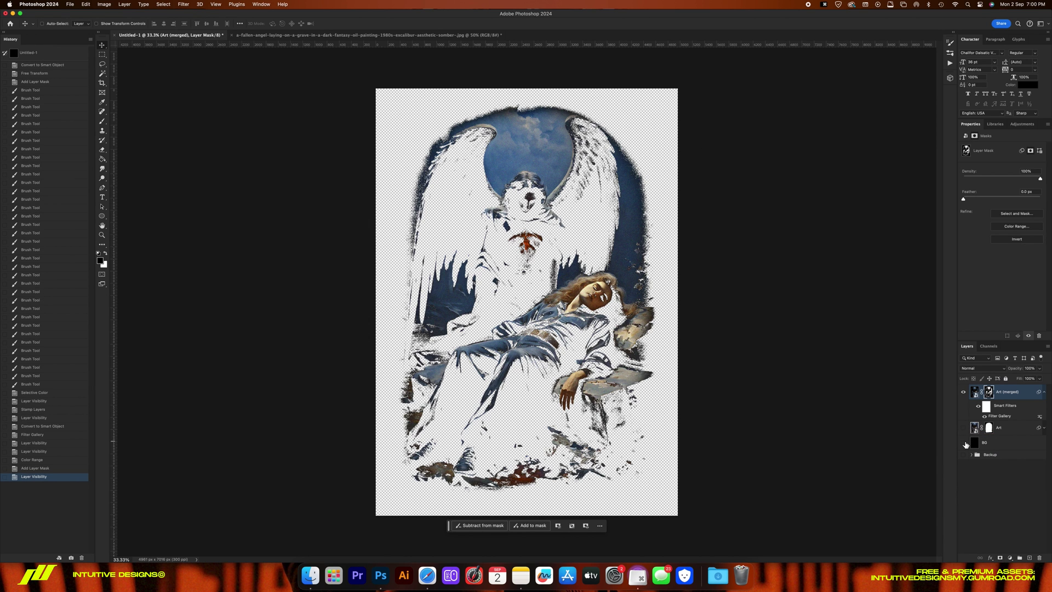
pyautogui.click(965, 443)
pyautogui.click(965, 444)
pyautogui.click(964, 443)
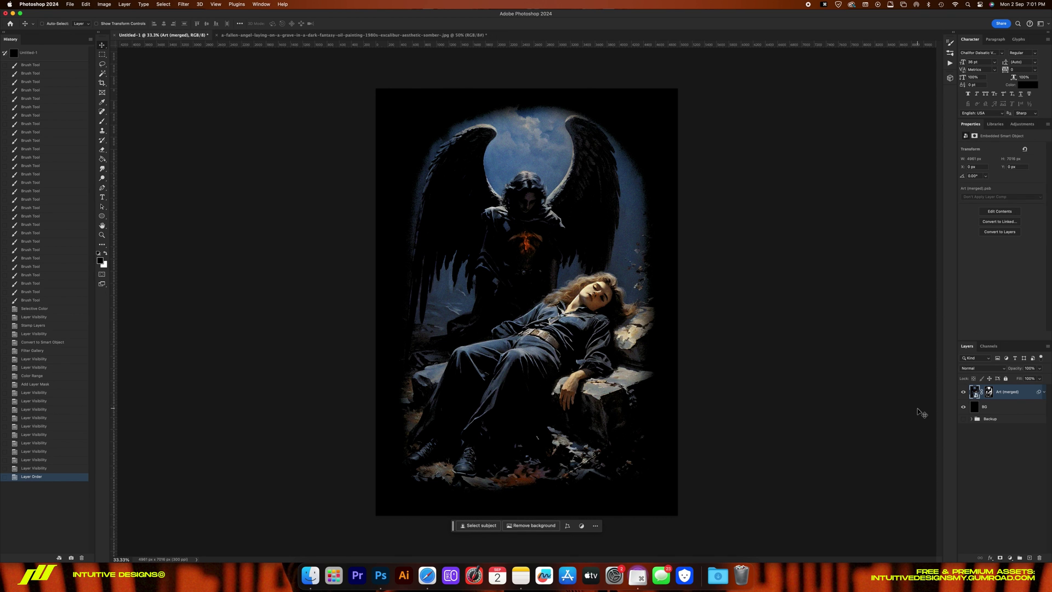
# Step: Duplicate the layer, hide the original, rasterize the copy, apply its mask, convert to smart object
pyautogui.press('super+j')
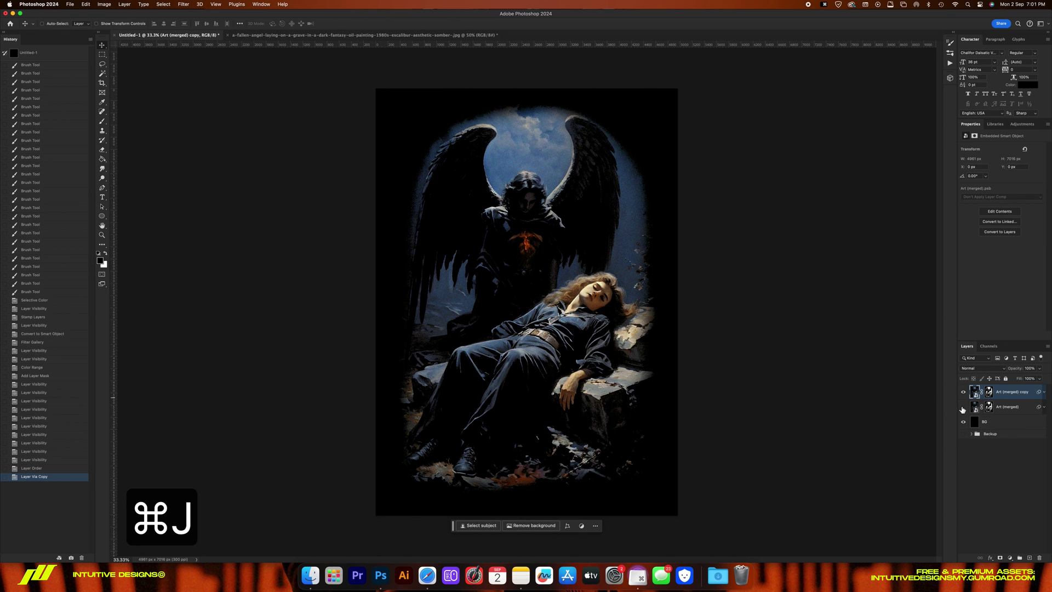
pyautogui.click(962, 406)
pyautogui.rightClick(1009, 392)
pyautogui.click(964, 369)
pyautogui.click(989, 392)
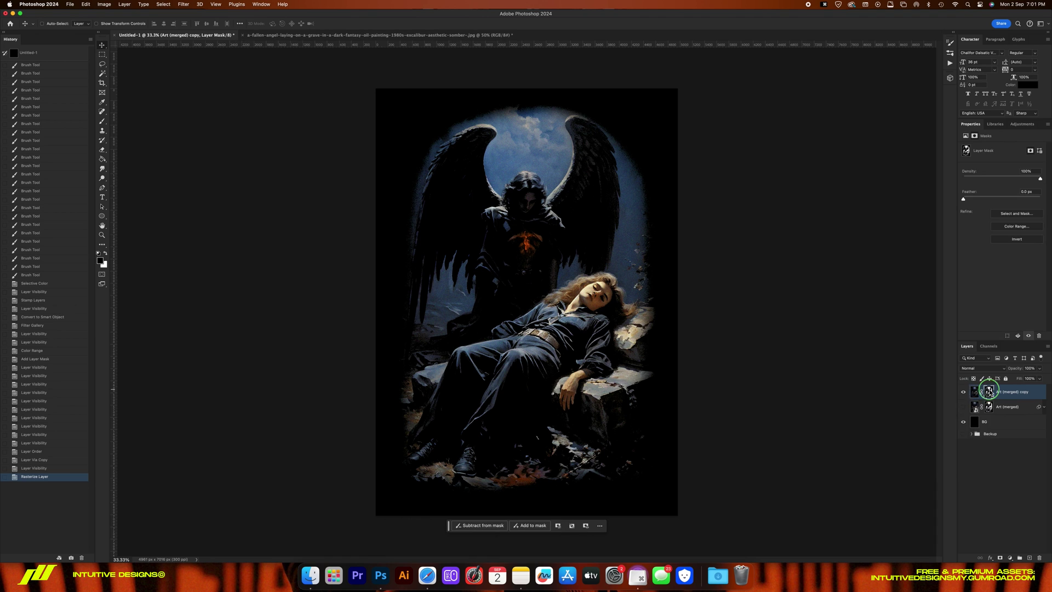
pyautogui.rightClick(990, 392)
pyautogui.click(972, 411)
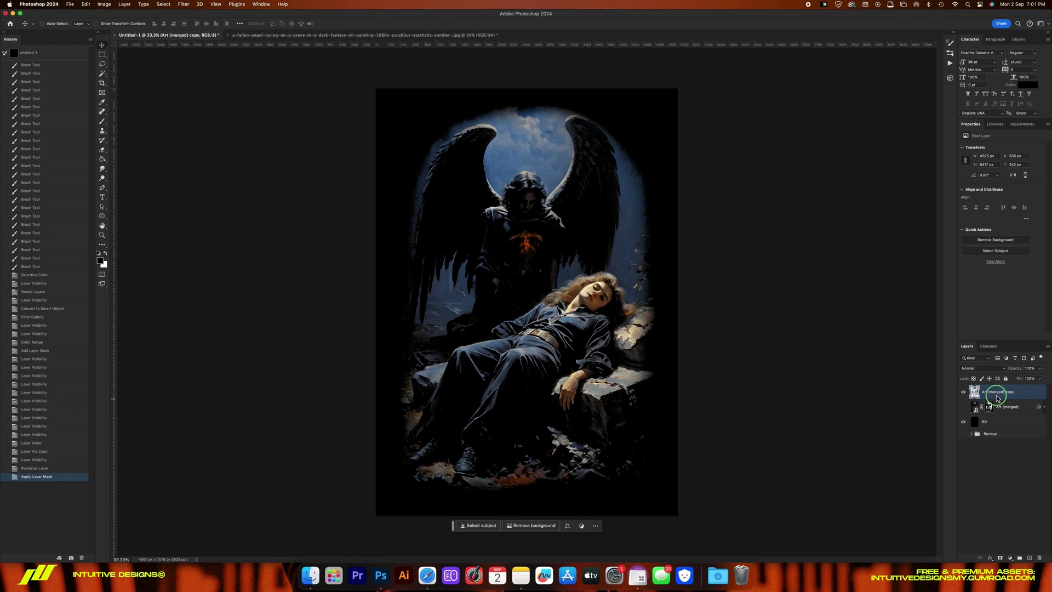
pyautogui.rightClick(997, 398)
pyautogui.click(968, 330)
# Step: Centre the Art (merged) copy horizontally on the canvas
pyautogui.press('super+a')
pyautogui.click(163, 23)
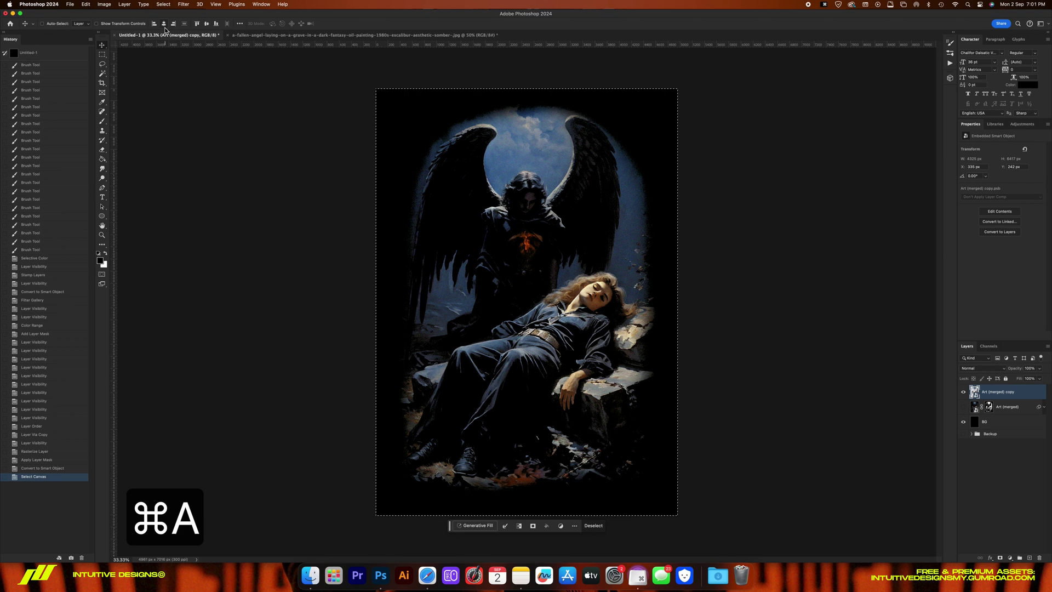
pyautogui.press('super+d')
pyautogui.press('super+a')
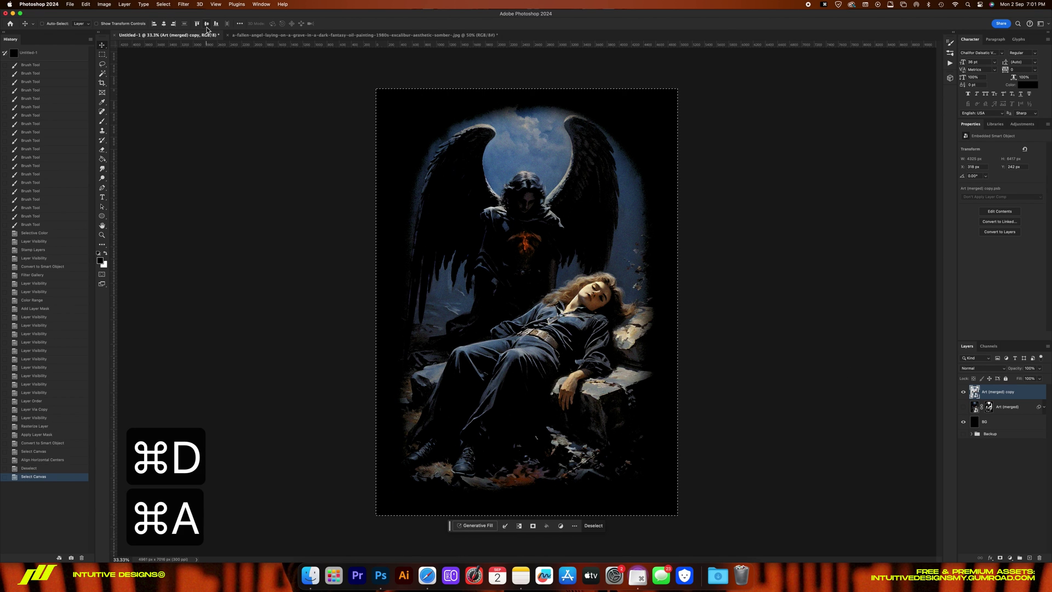
pyautogui.press('super+d')
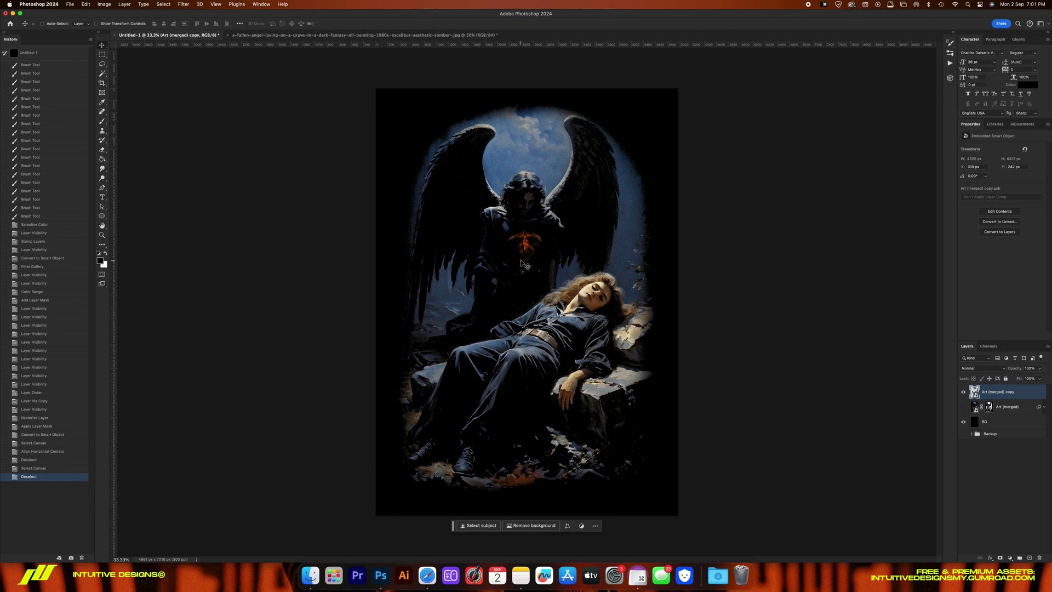
# Step: Add a white 'RUINS' type layer in DragonSlapper at 300 pt over the angel
pyautogui.press('t')
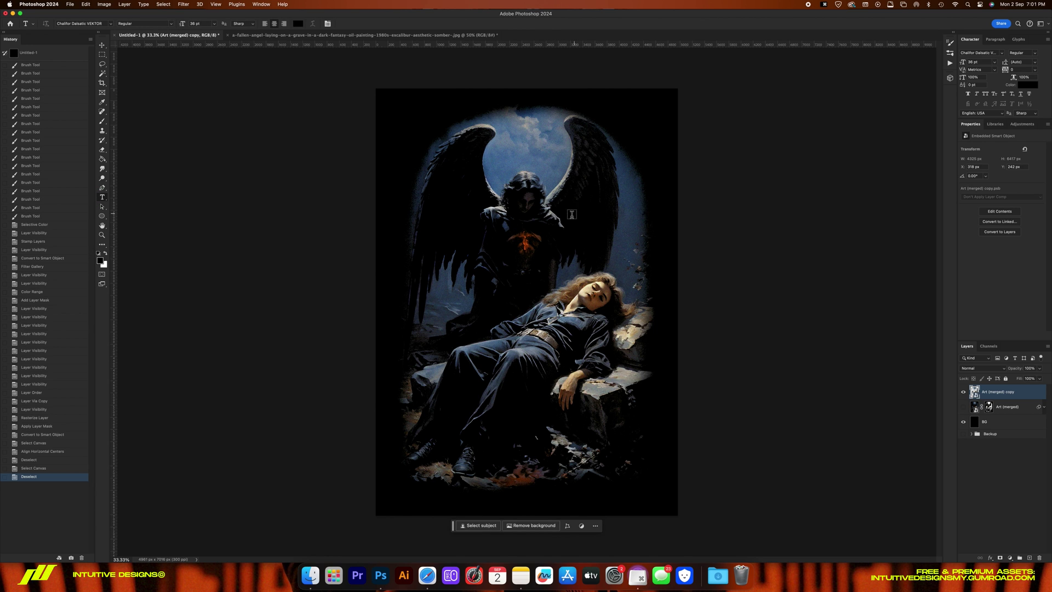
pyautogui.press('x')
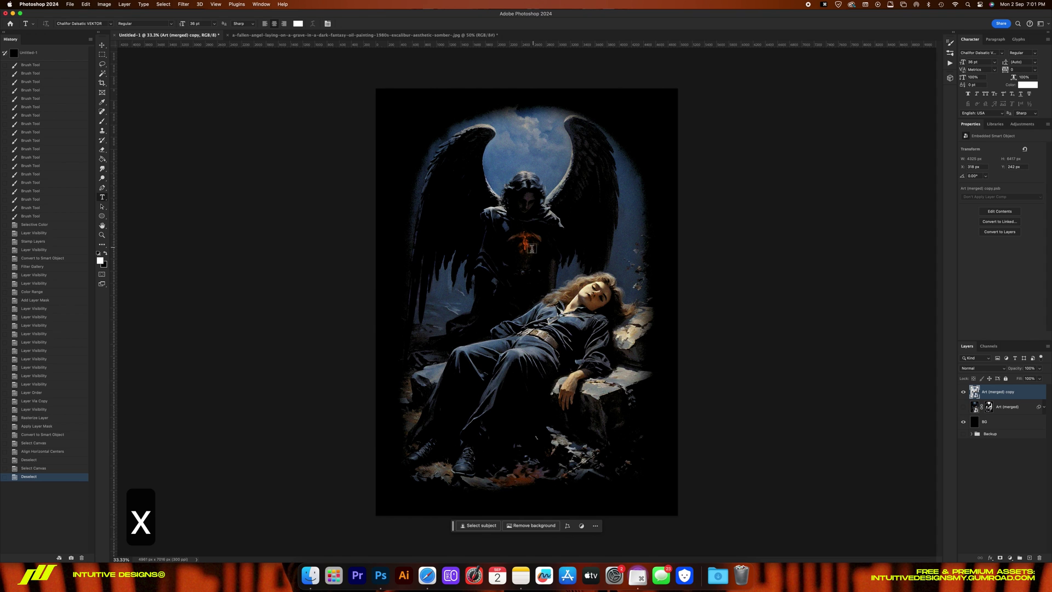
pyautogui.click(525, 231)
pyautogui.click(493, 252)
pyautogui.write('dra')
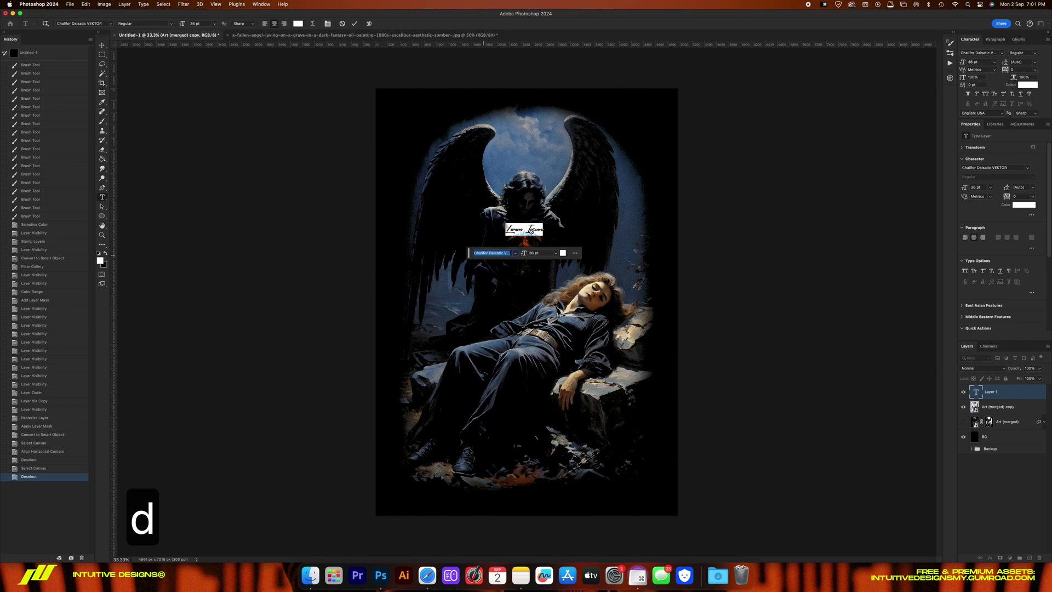
pyautogui.write('gon')
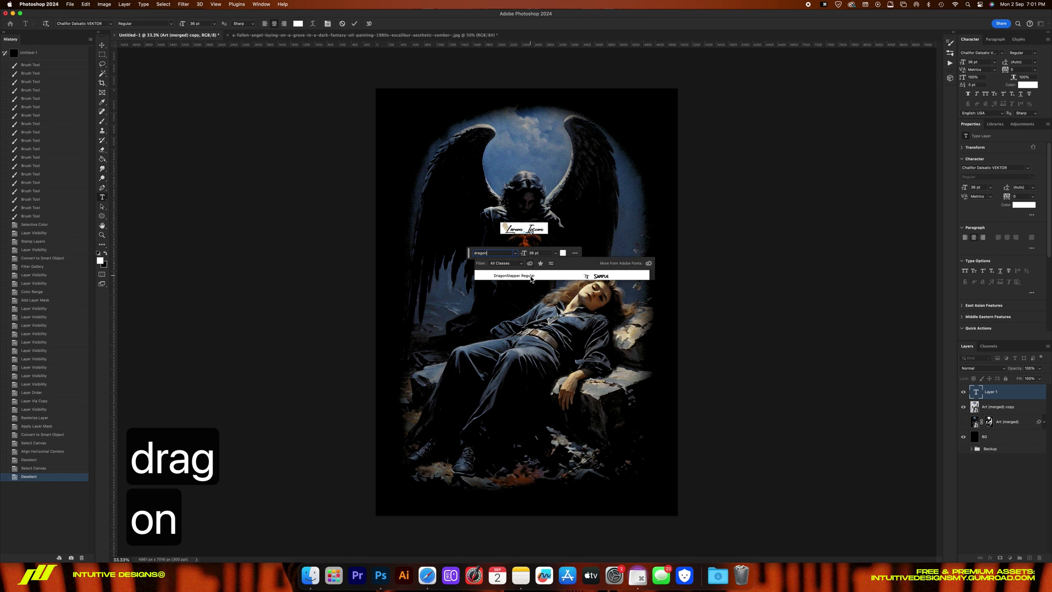
pyautogui.click(530, 279)
pyautogui.click(556, 253)
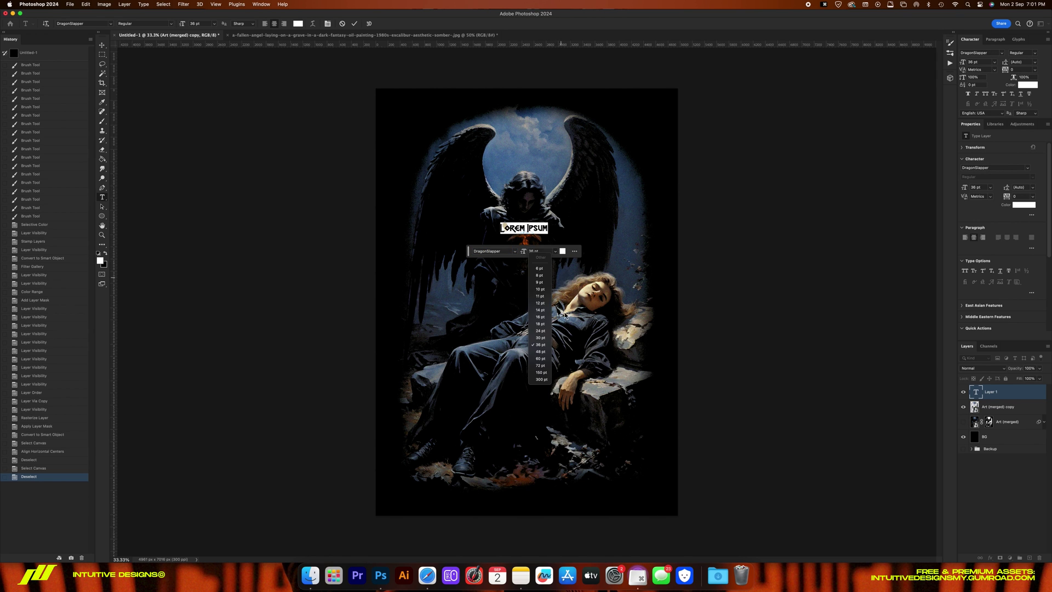
pyautogui.click(540, 379)
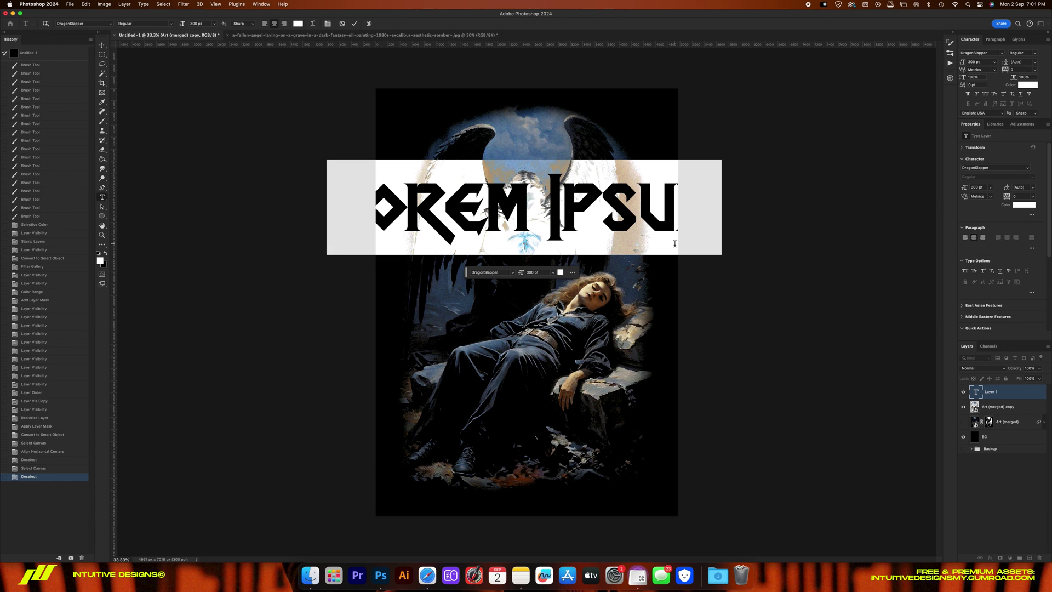
pyautogui.press('BackSpace')
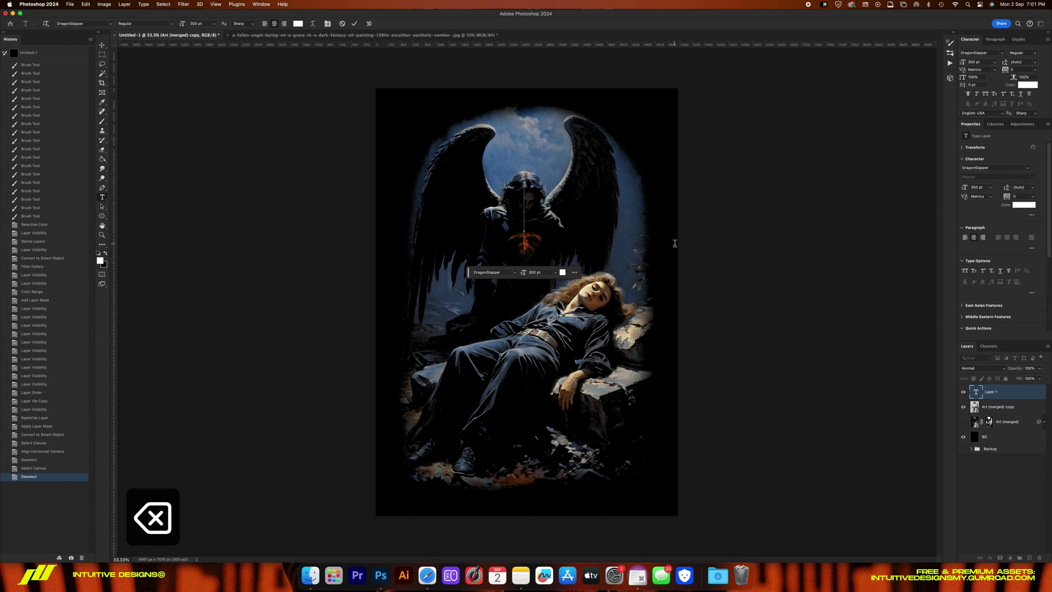
pyautogui.write('ruins')
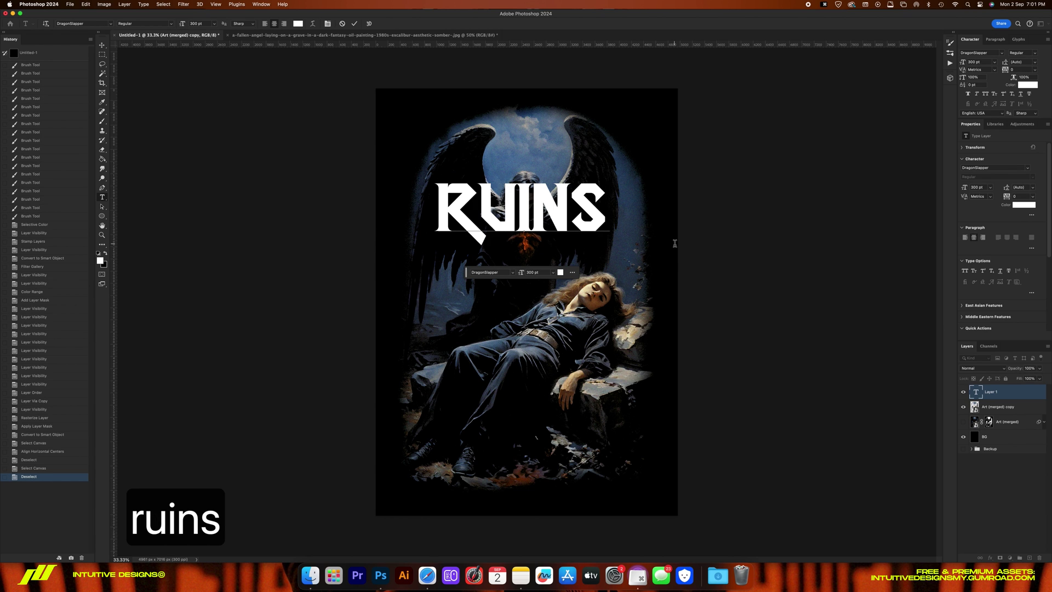
pyautogui.press('BackSpace')
pyautogui.press('BackSpace')
pyautogui.press('BackSpace')
pyautogui.press('BackSpace')
pyautogui.press('BackSpace')
pyautogui.press('BackSpace')
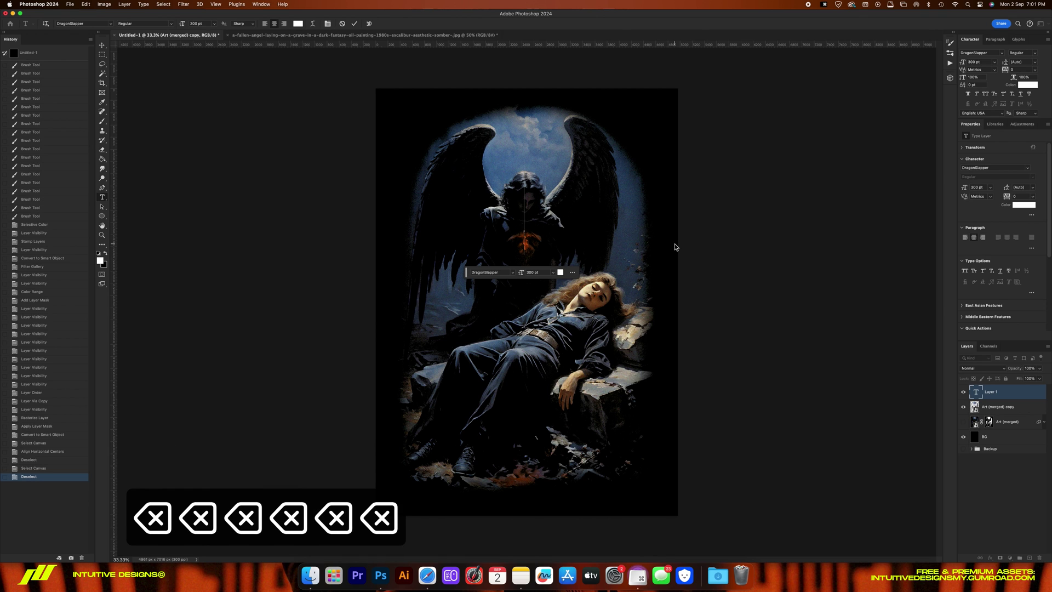
pyautogui.write('RUINS')
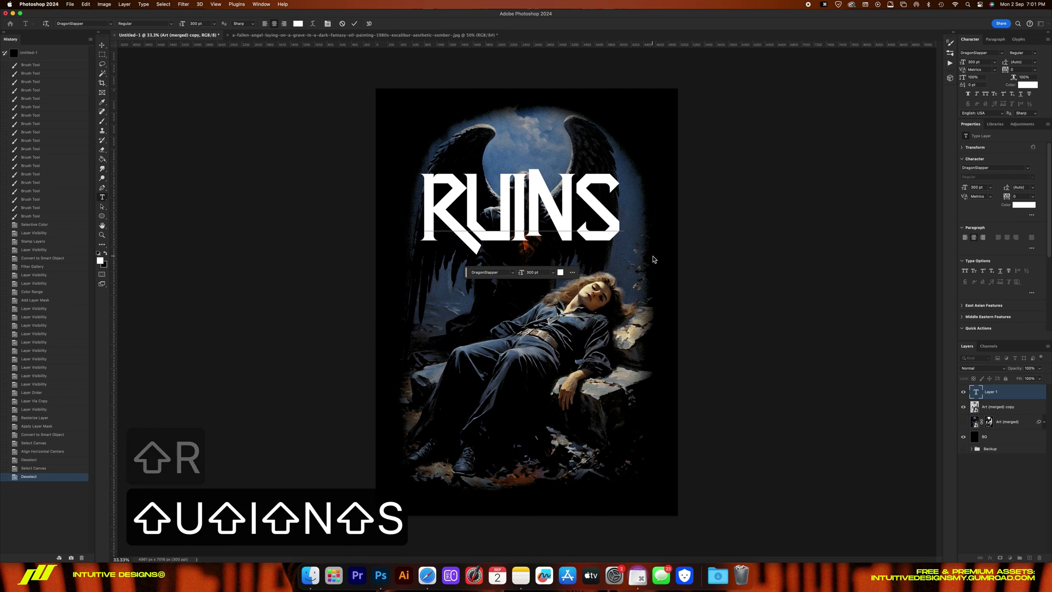
pyautogui.click(354, 23)
pyautogui.press('v')
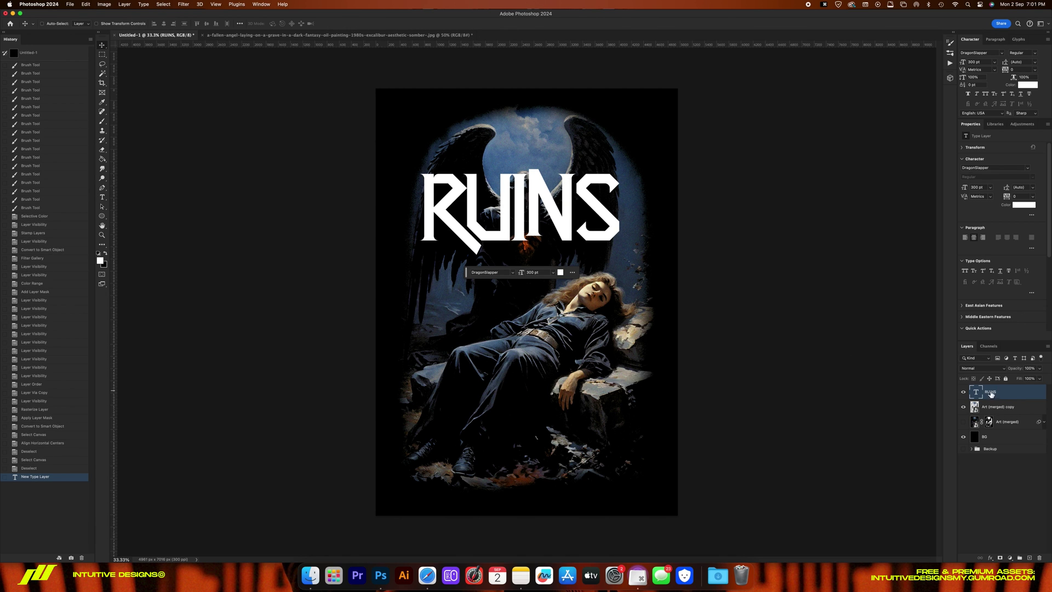
# Step: Tighten the N–S spacing, raise RUINS, move its copy into Backup, and convert RUINS to a shape
pyautogui.doubleClick(578, 198)
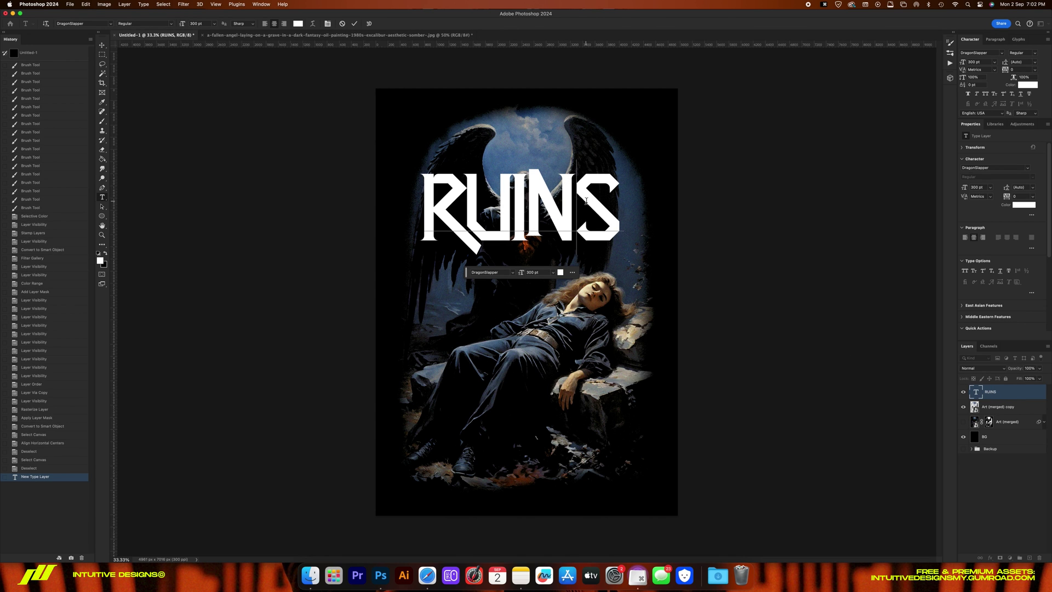
pyautogui.hotkey('alt', 'Left')
pyautogui.hotkey('alt', 'Left')
pyautogui.moveTo(586, 200); pyautogui.dragTo(586, 165)
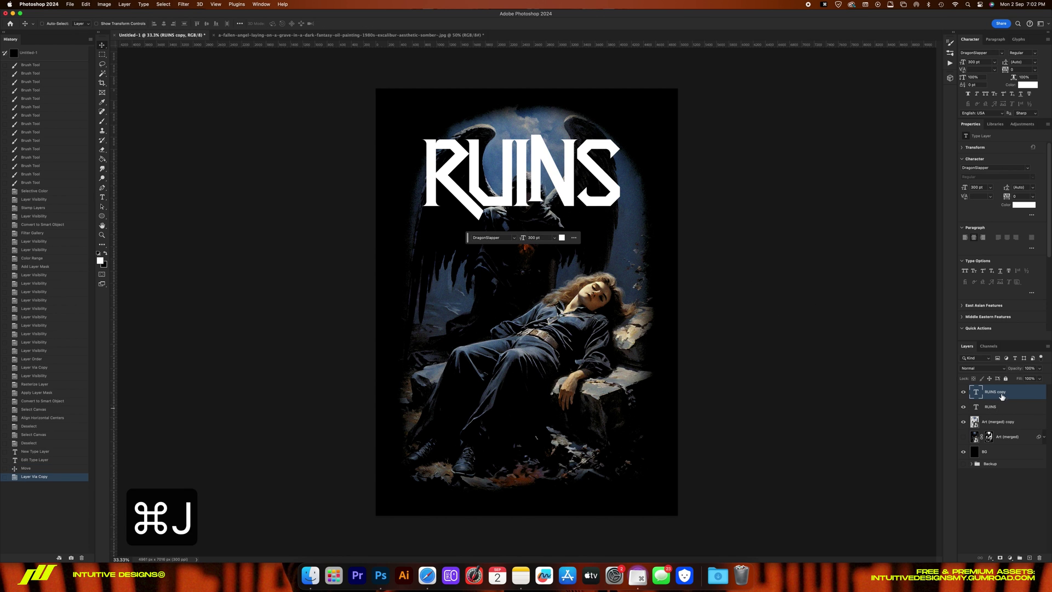
pyautogui.moveTo(1002, 396); pyautogui.dragTo(995, 451)
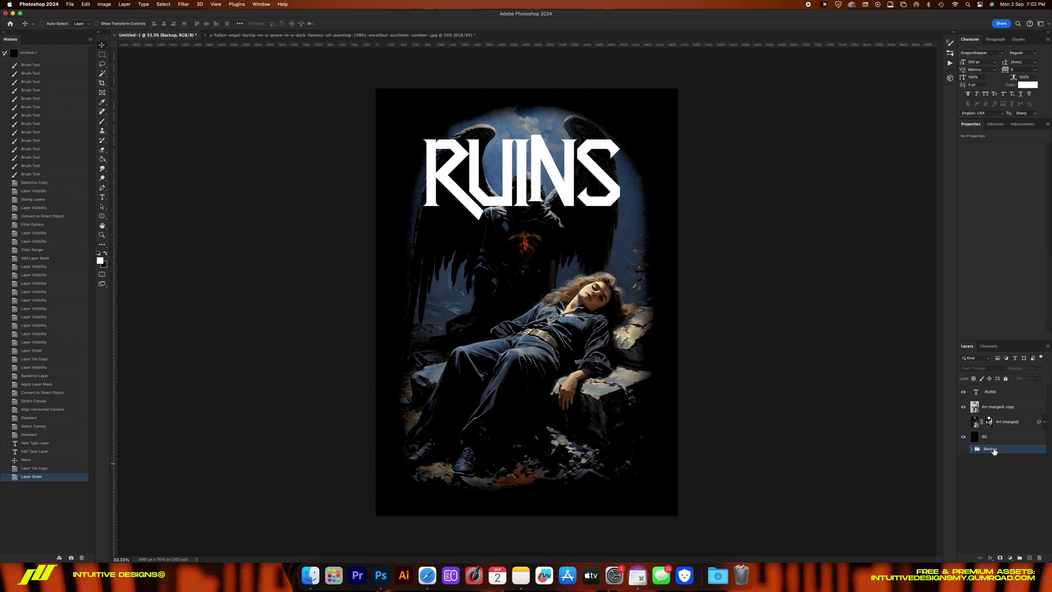
pyautogui.click(992, 394)
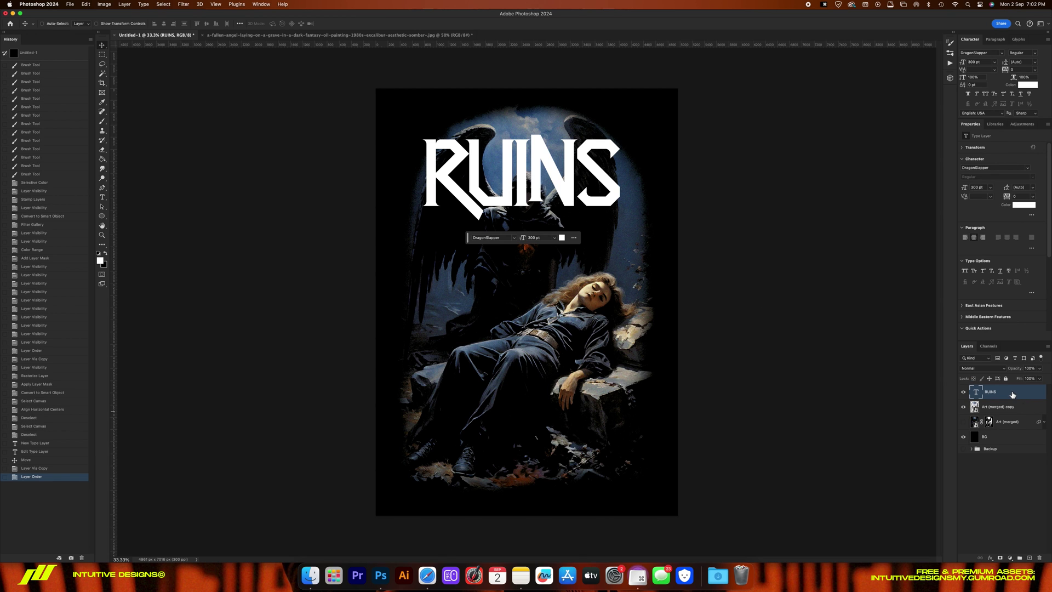
pyautogui.rightClick(1012, 393)
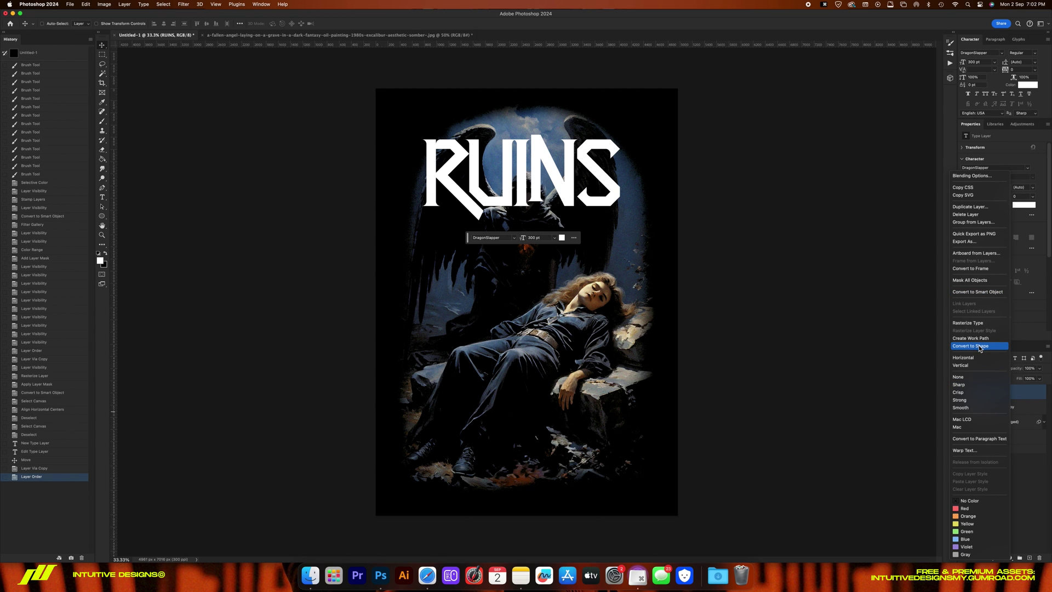
pyautogui.click(981, 346)
pyautogui.moveTo(549, 165); pyautogui.dragTo(550, 165)
# Step: Enlarge RUINS to about 125% and give it a slight Bulge warp arch
pyautogui.press('super+t')
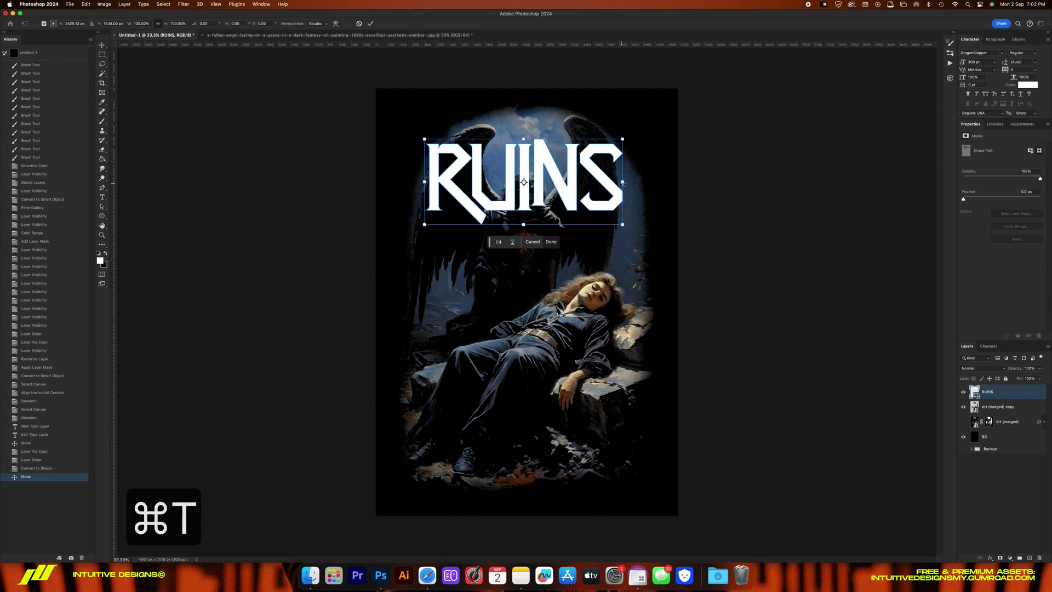
pyautogui.moveTo(622, 182); pyautogui.dragTo(650, 184)
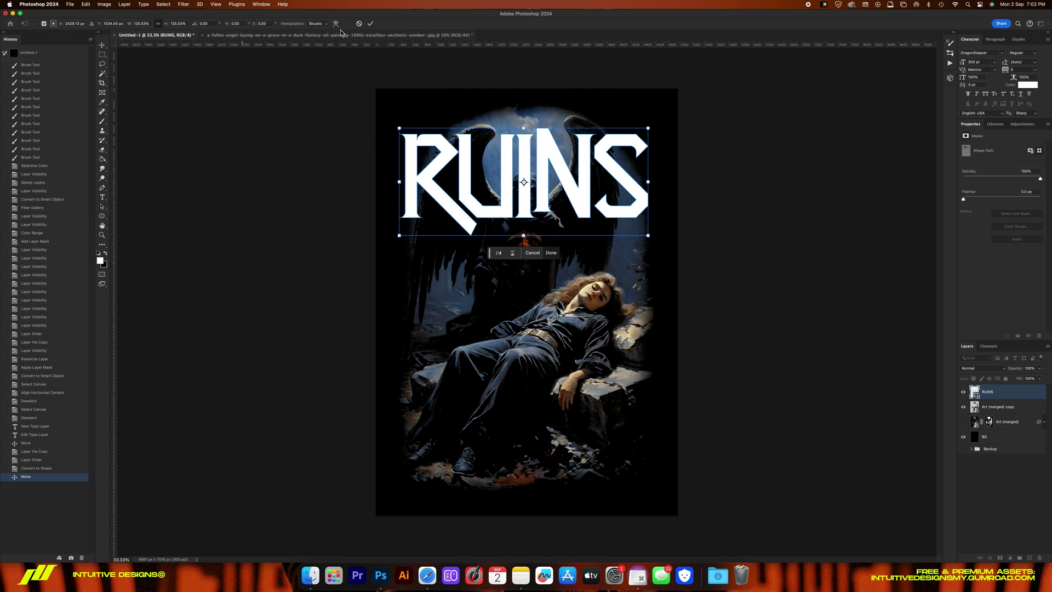
pyautogui.click(336, 24)
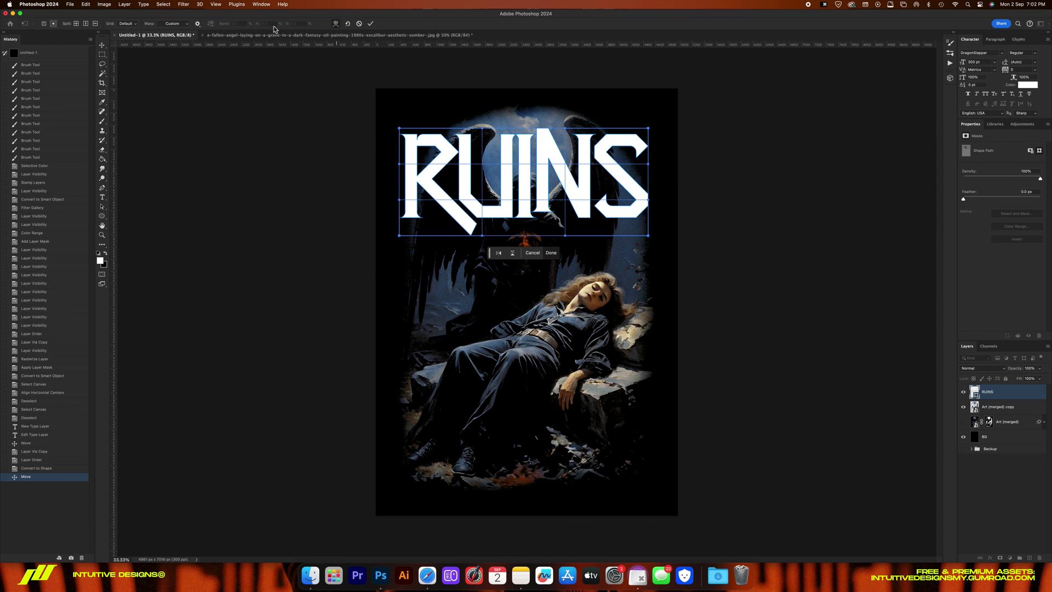
pyautogui.click(171, 24)
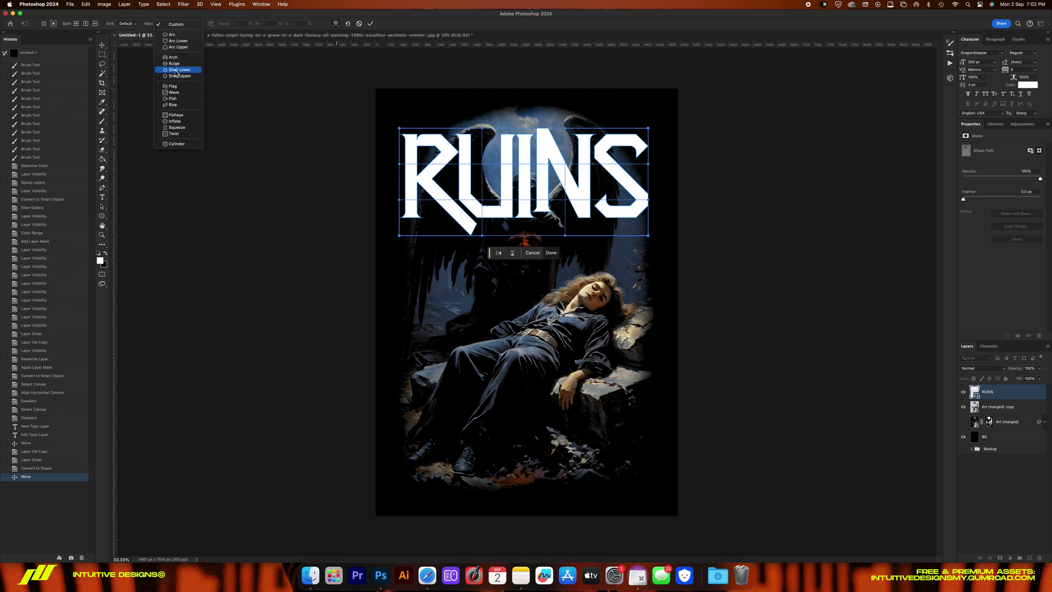
pyautogui.click(174, 63)
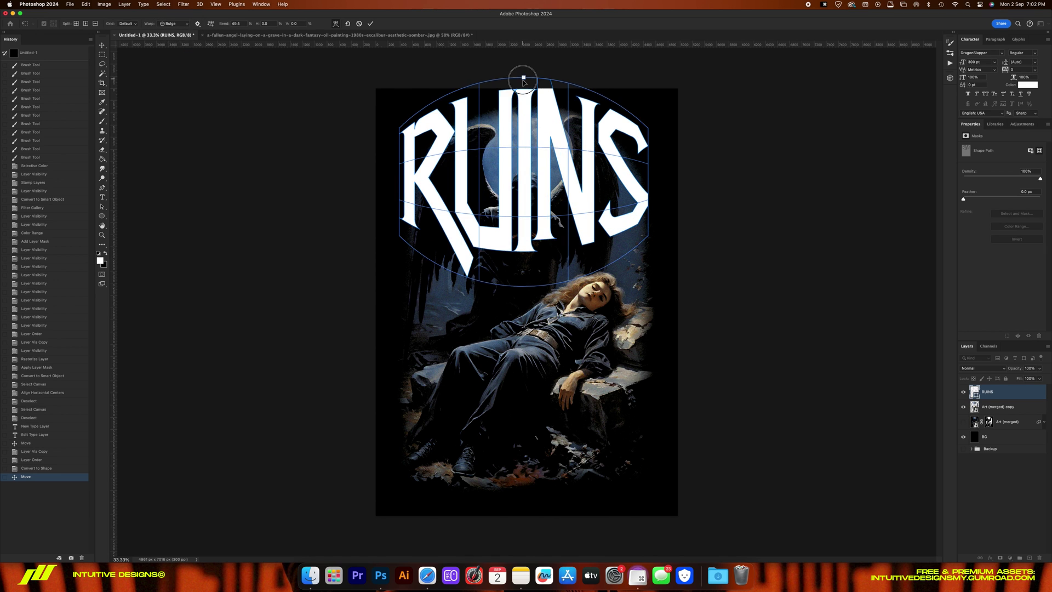
pyautogui.moveTo(524, 76); pyautogui.dragTo(525, 148)
pyautogui.press('Return')
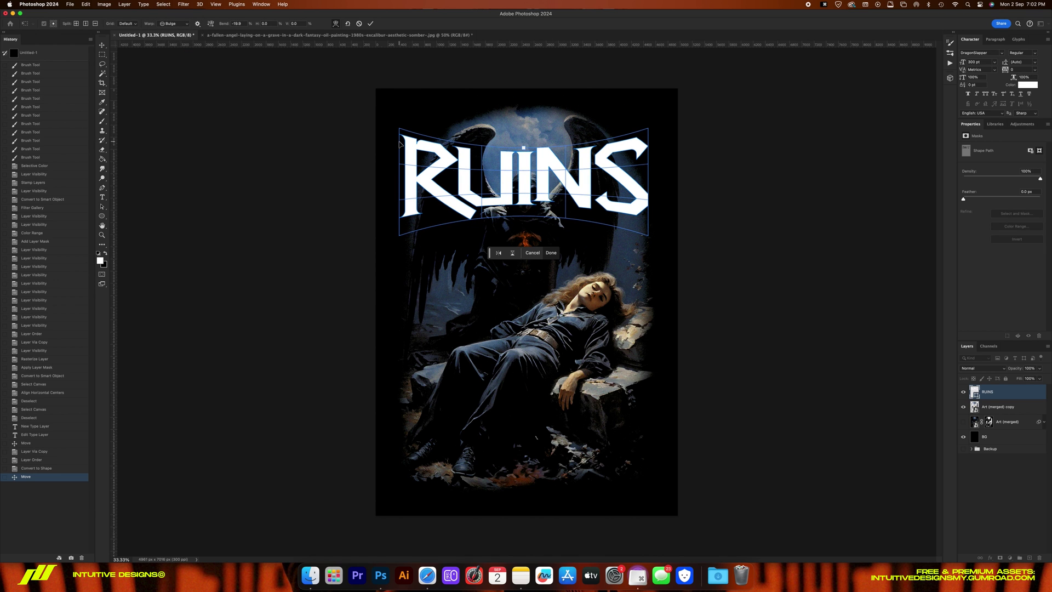
# Step: Stretch RUINS taller and flare its bottom outward with a perspective transform
pyautogui.press('super+t')
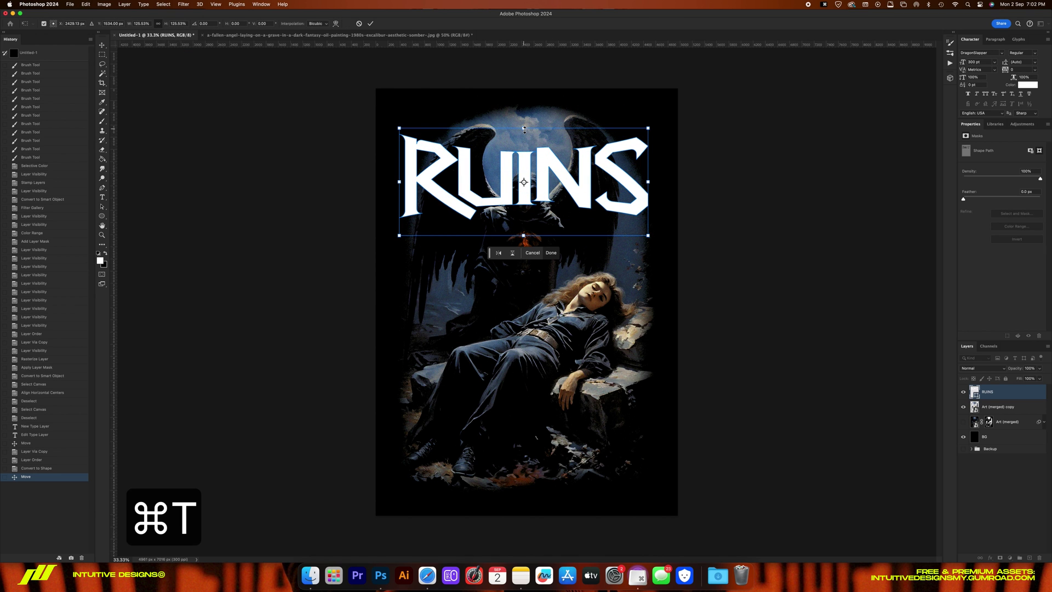
pyautogui.moveTo(524, 129); pyautogui.dragTo(524, 103)
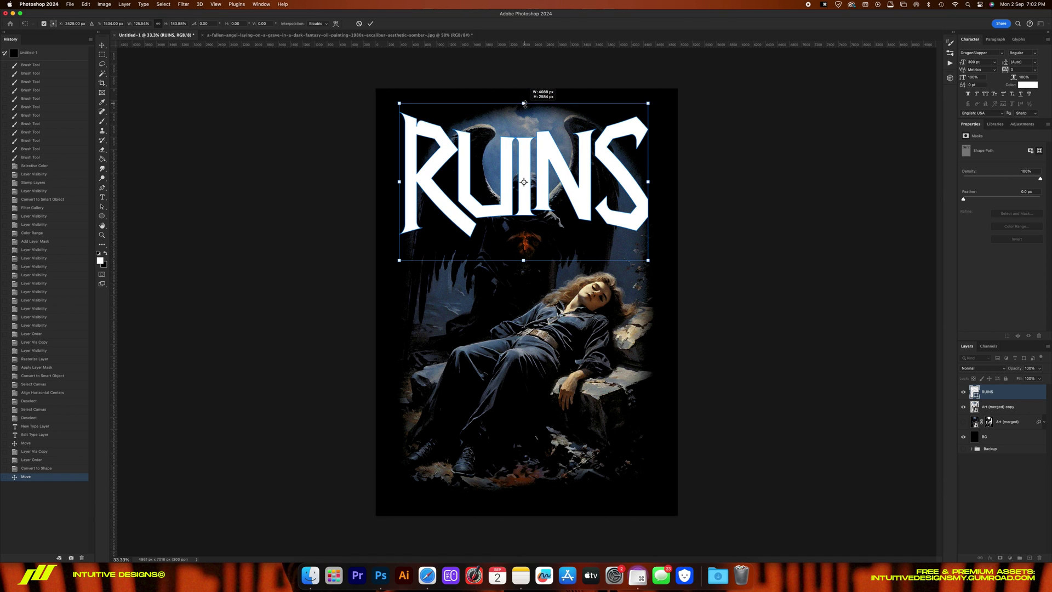
pyautogui.rightClick(614, 185)
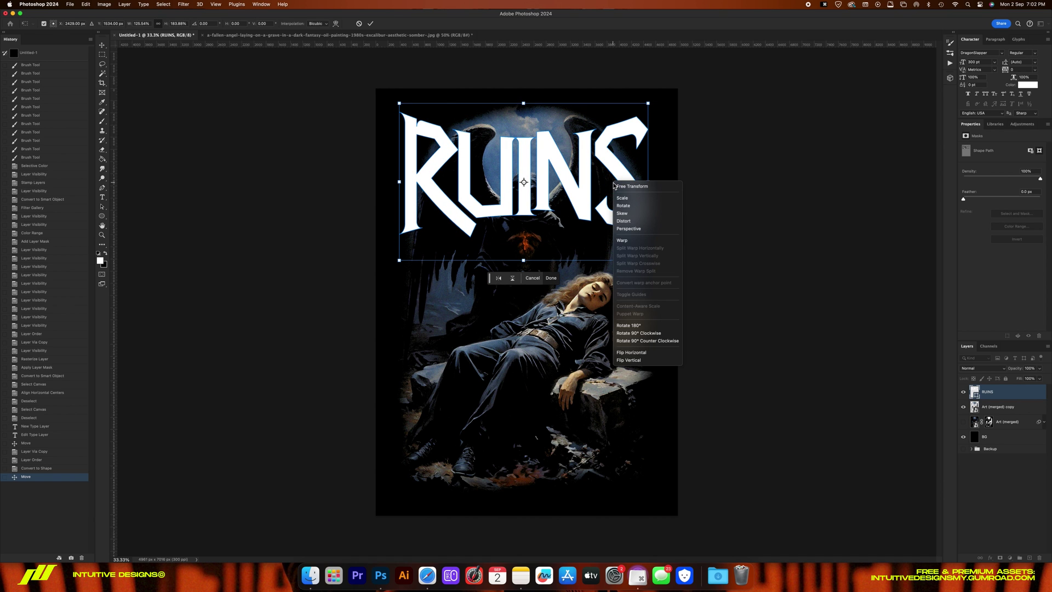
pyautogui.click(640, 230)
pyautogui.moveTo(648, 261); pyautogui.dragTo(665, 267)
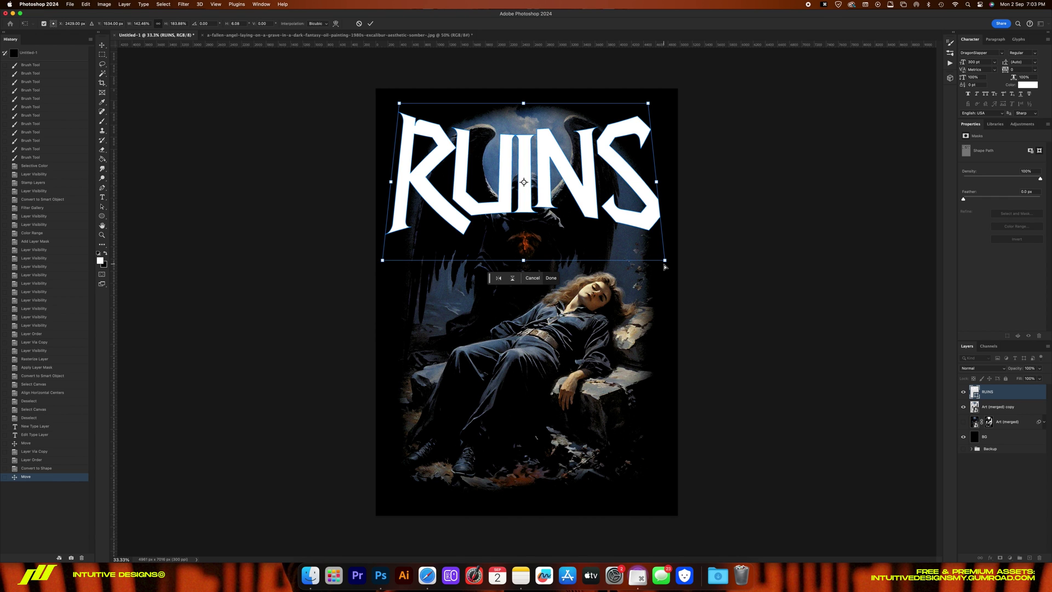
pyautogui.press('Return')
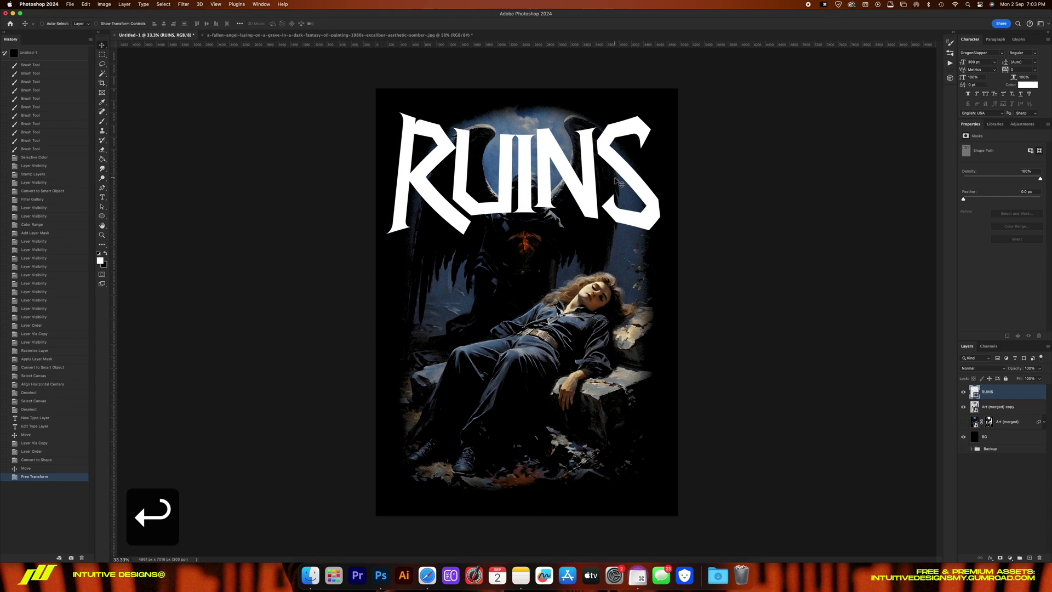
pyautogui.moveTo(619, 183); pyautogui.dragTo(620, 173)
# Step: Fill the RUINS shape with the orange-red ember colour sampled from the artwork
pyautogui.press('u')
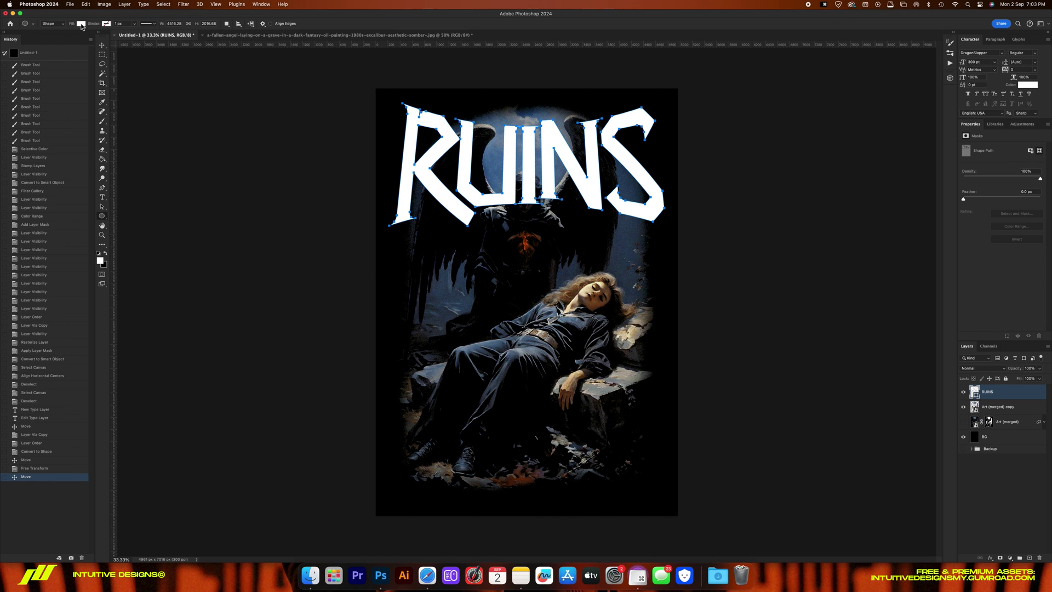
pyautogui.click(81, 23)
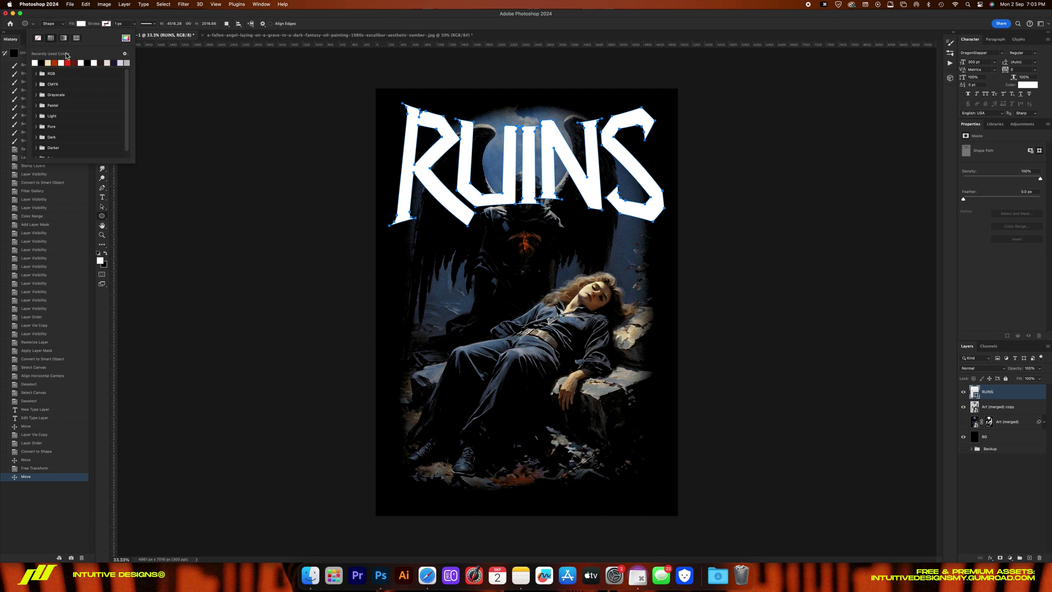
pyautogui.click(126, 39)
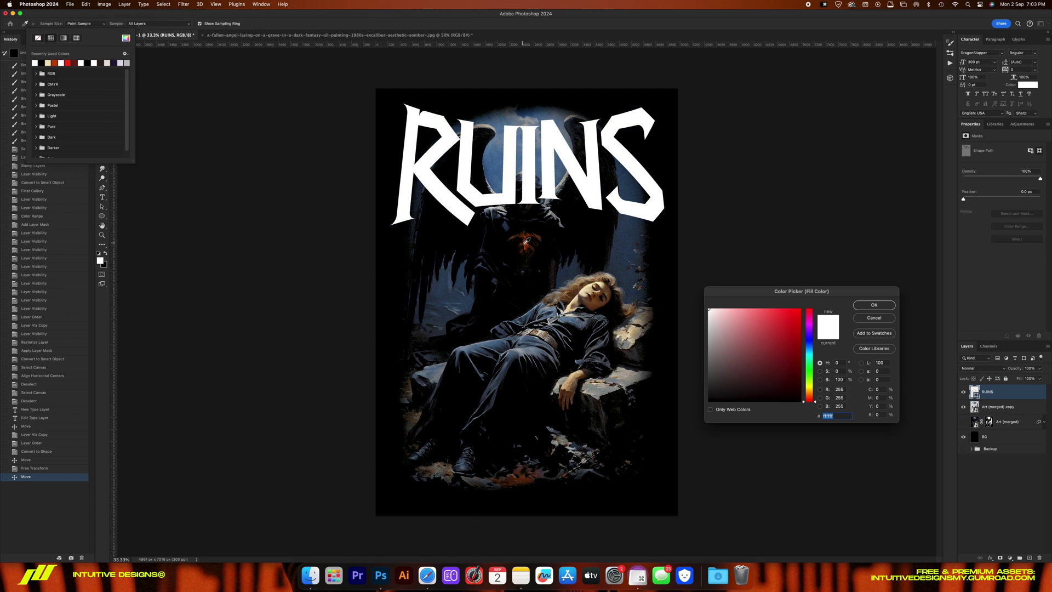
pyautogui.click(526, 242)
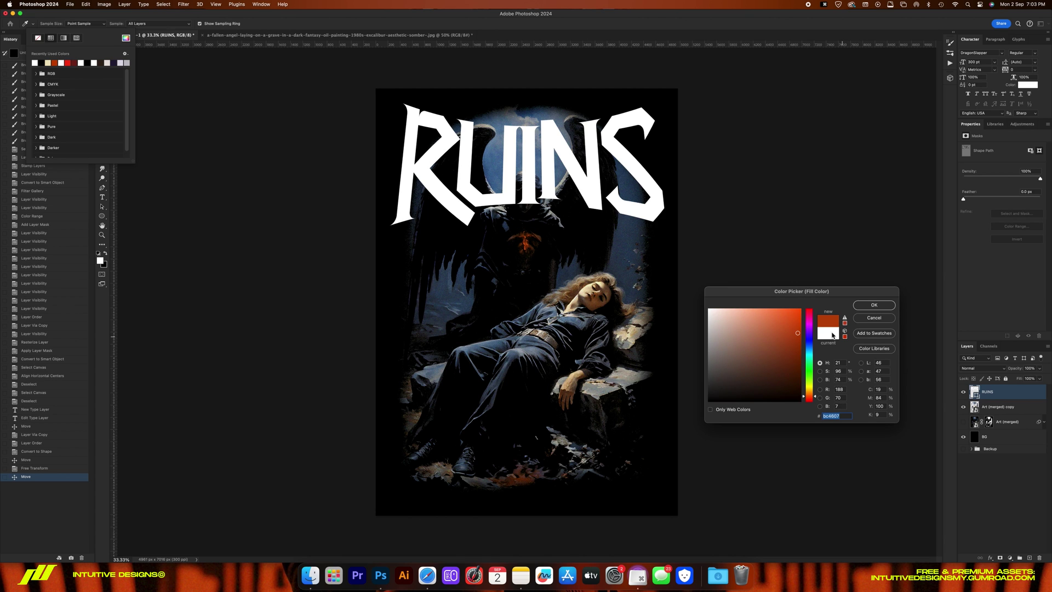
pyautogui.click(875, 305)
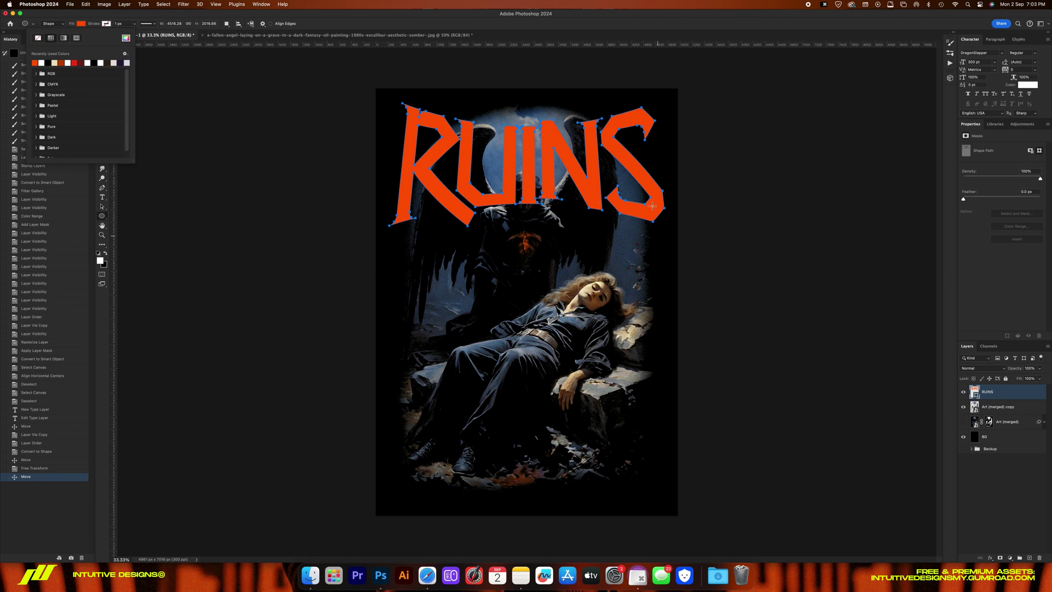
# Step: Give RUINS a 30 px stroke in a pale cream sampled from the artwork
pyautogui.click(108, 24)
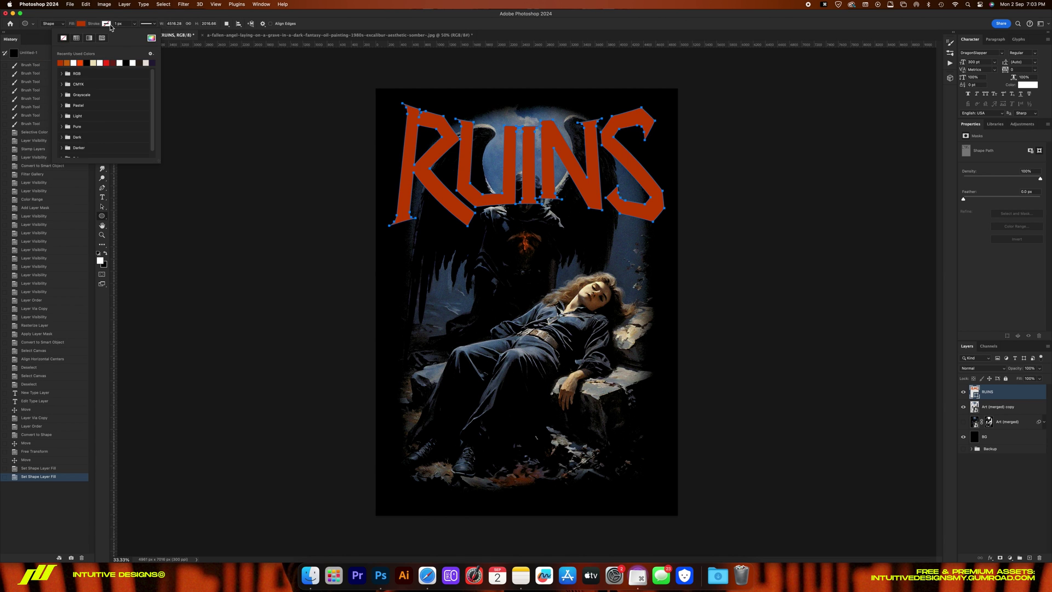
pyautogui.click(151, 39)
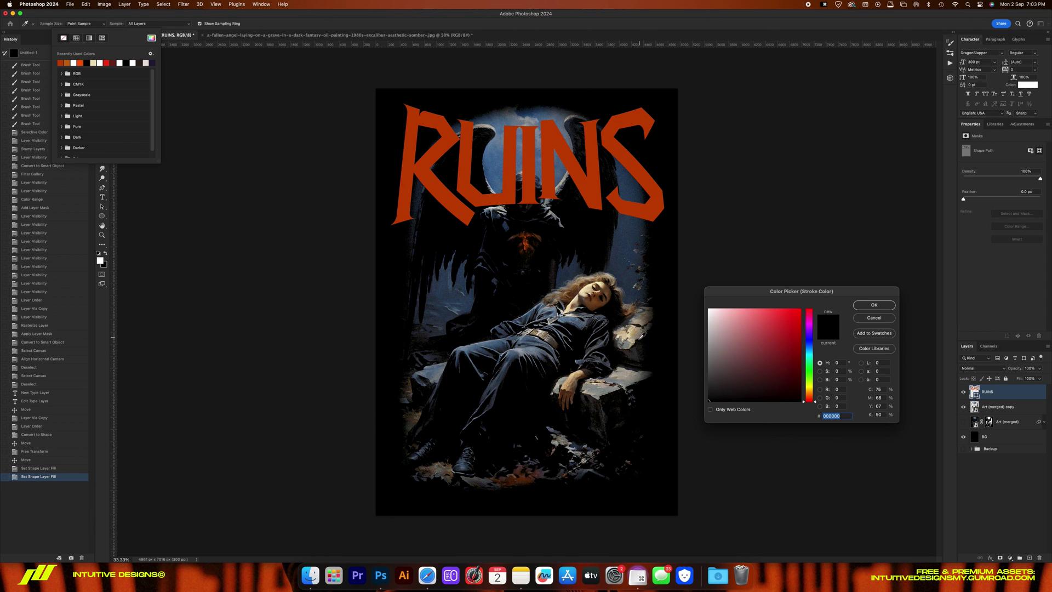
pyautogui.click(627, 340)
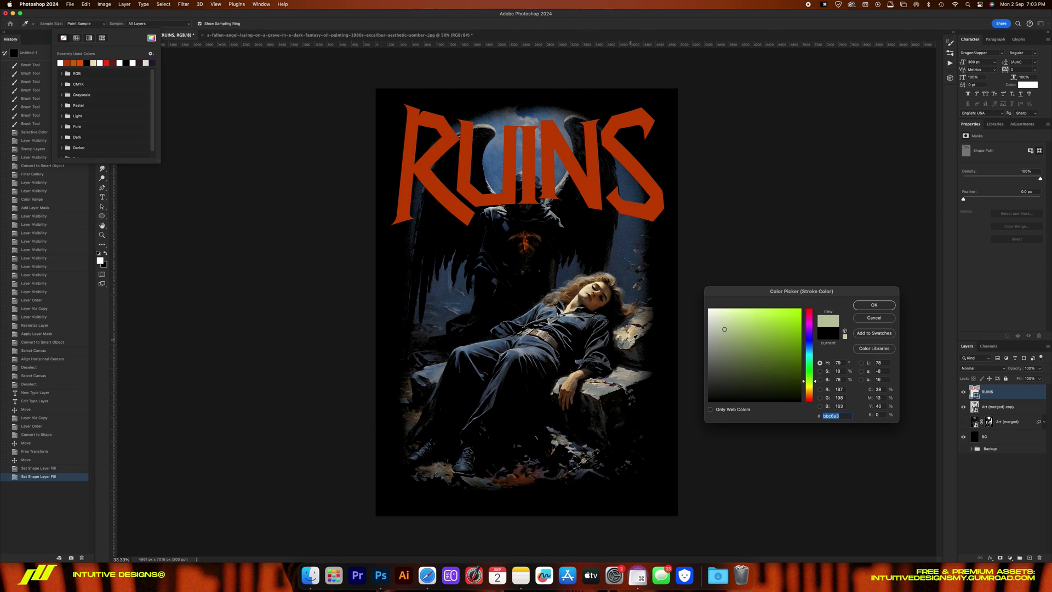
pyautogui.press('Return')
pyautogui.click(129, 23)
pyautogui.write('30')
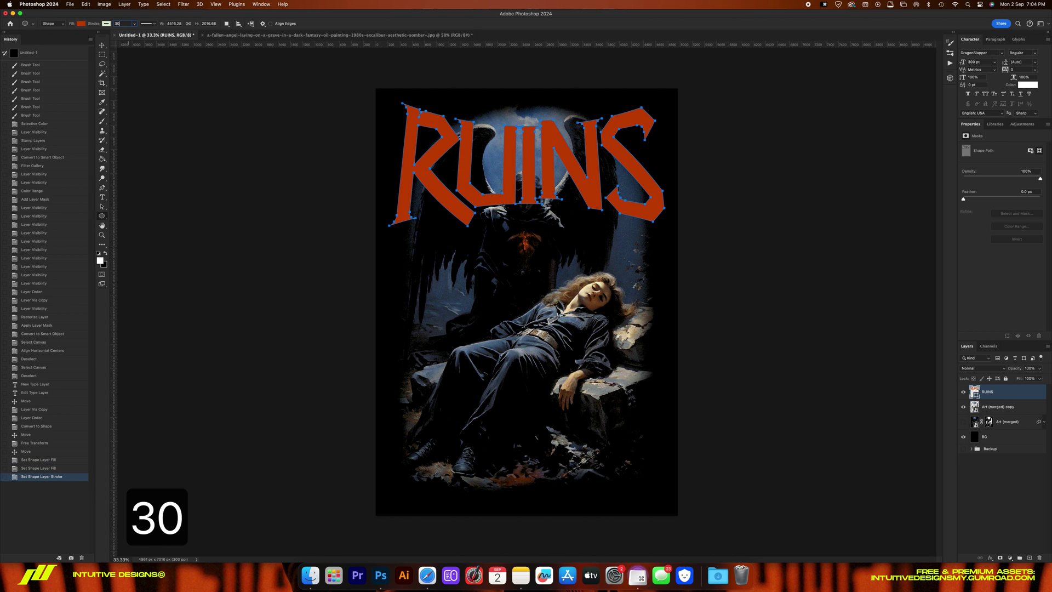
pyautogui.press('Return')
# Step: Review the stroke options, keeping the current alignment and cap style
pyautogui.press('v')
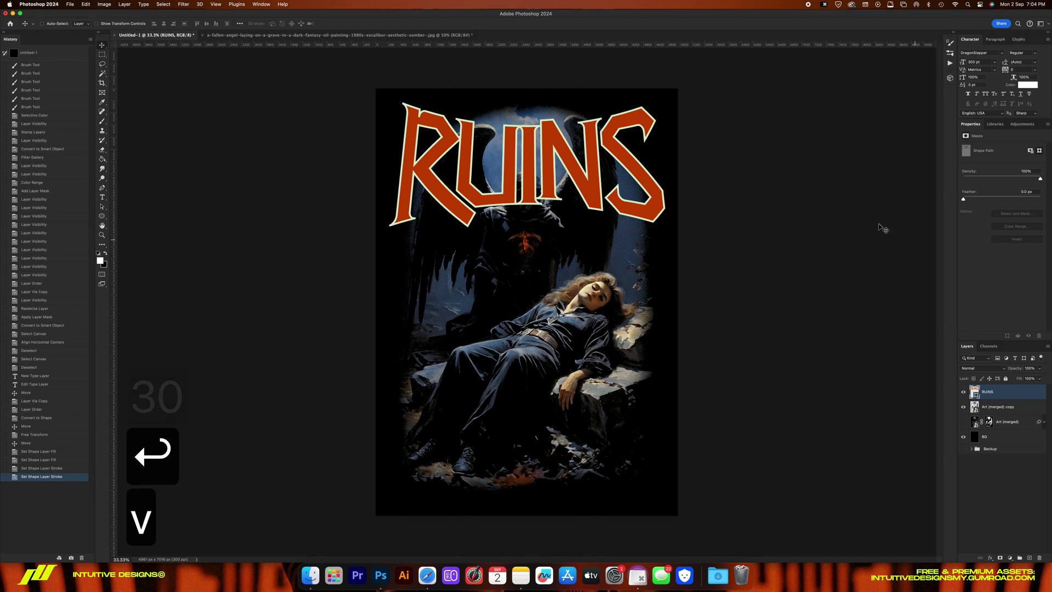
pyautogui.press('u')
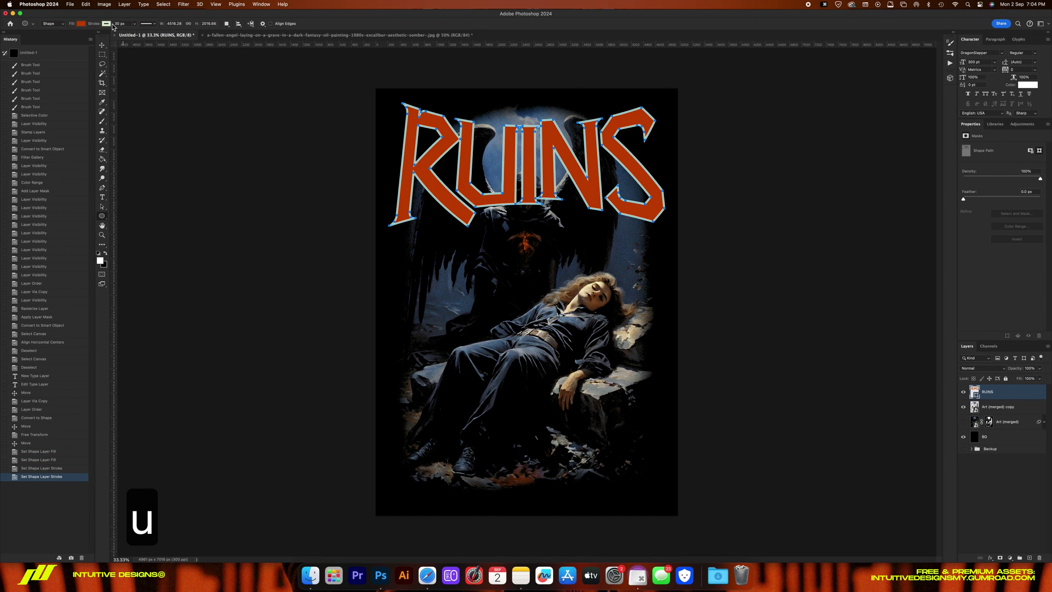
pyautogui.click(148, 23)
pyautogui.click(122, 102)
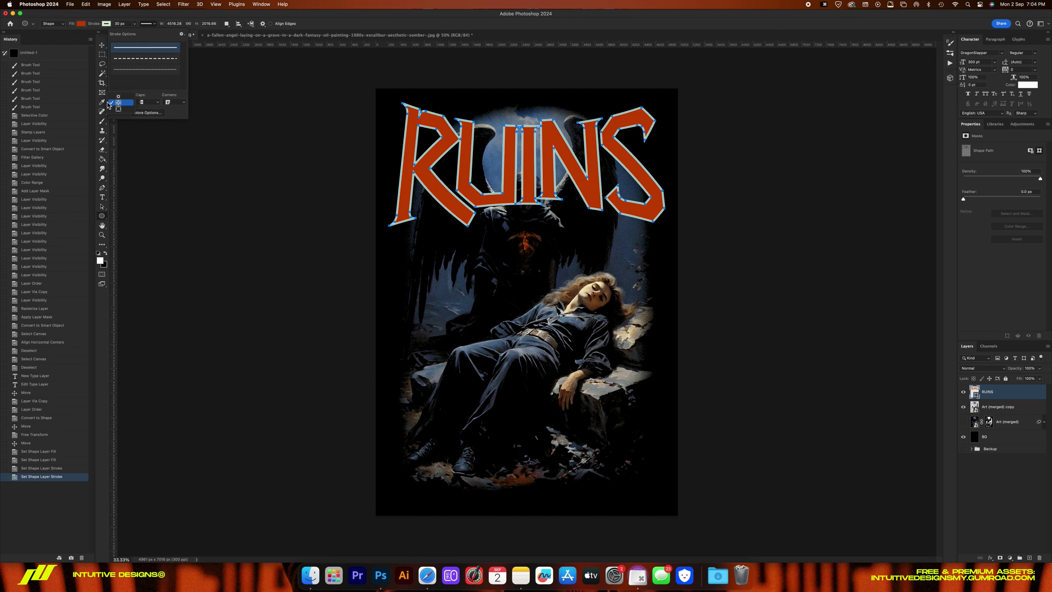
pyautogui.click(116, 105)
pyautogui.click(148, 102)
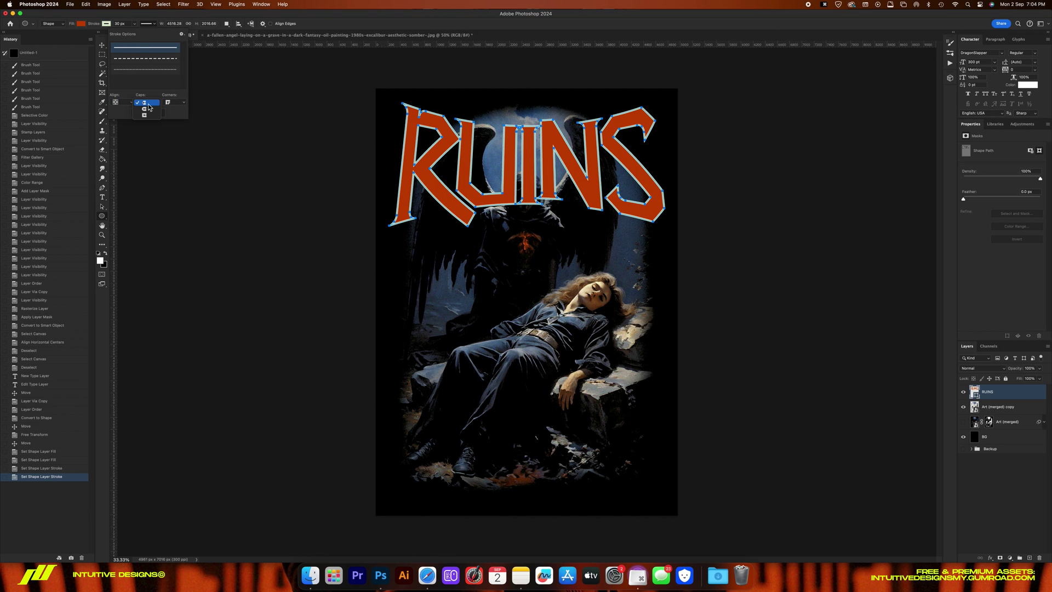
pyautogui.click(175, 104)
pyautogui.click(174, 103)
pyautogui.press('v')
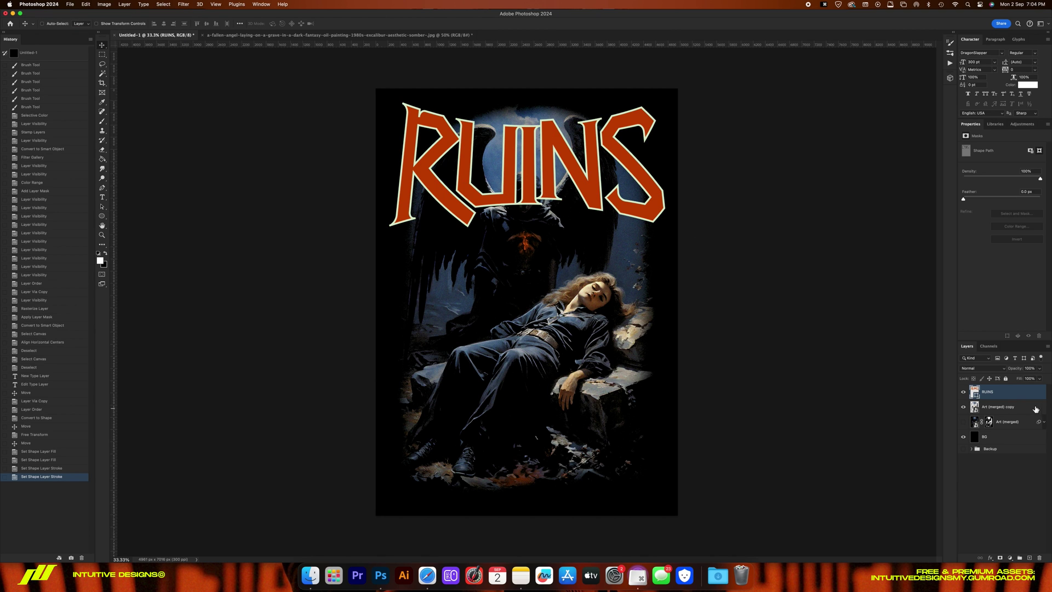
# Step: Add a layer mask to RUINS and bring the headline into view at 100%
pyautogui.click(1000, 558)
pyautogui.hotkey('ctrl', '1')
pyautogui.press('space')
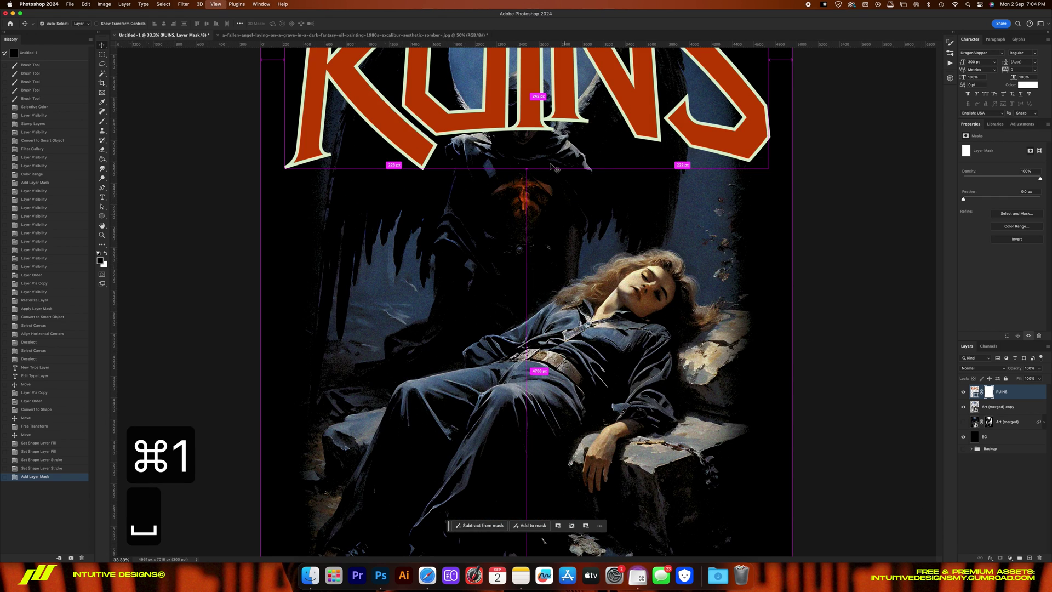
pyautogui.moveTo(543, 109); pyautogui.dragTo(542, 272)
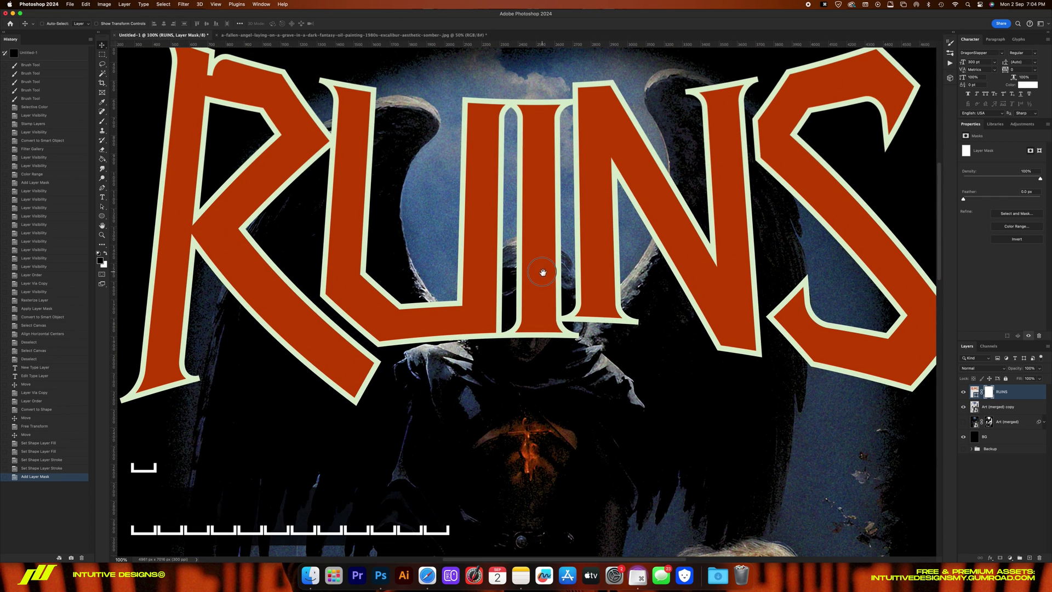
# Step: With a small hard round brush, mask out the letters over the angel's head and restore the L's lower bar
pyautogui.press('b')
pyautogui.rightClick(523, 323)
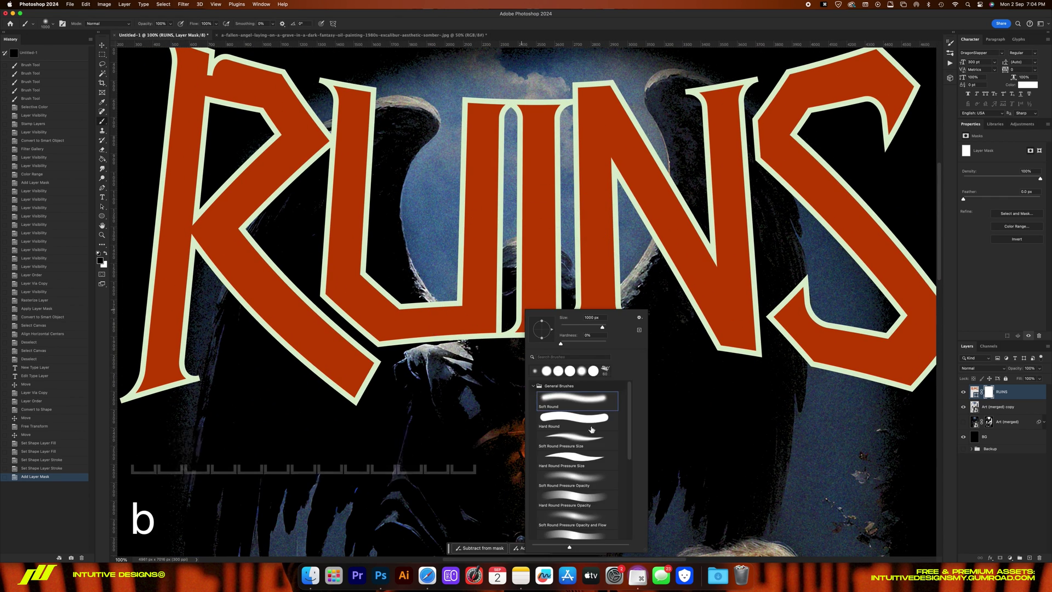
pyautogui.click(585, 461)
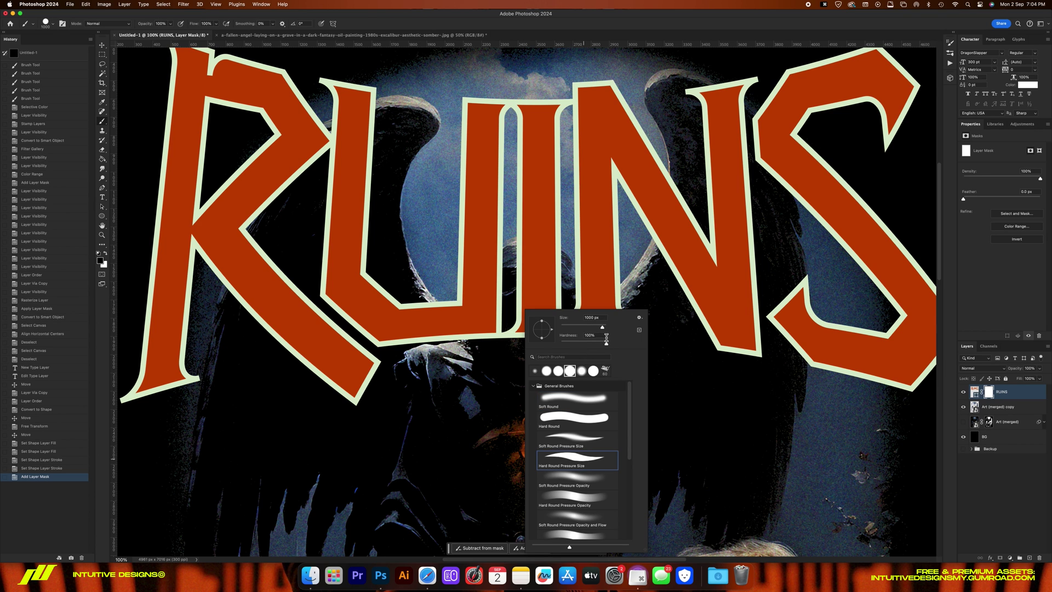
pyautogui.press('Return')
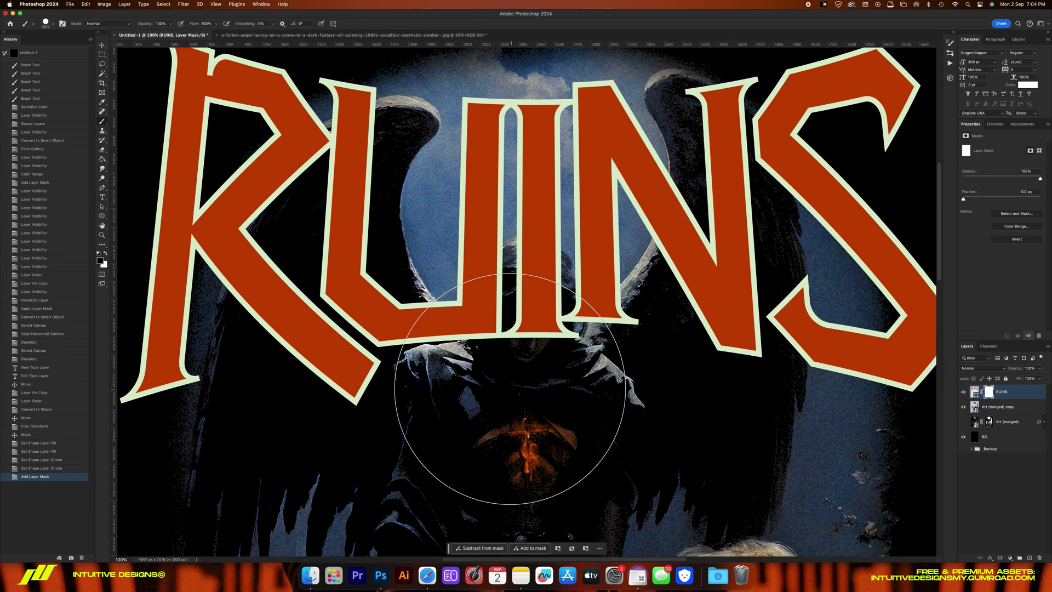
pyautogui.press('[')
pyautogui.press('[')
pyautogui.press('[')
pyautogui.press('[')
pyautogui.press('[')
pyautogui.press('[')
pyautogui.press('[')
pyautogui.click(485, 333)
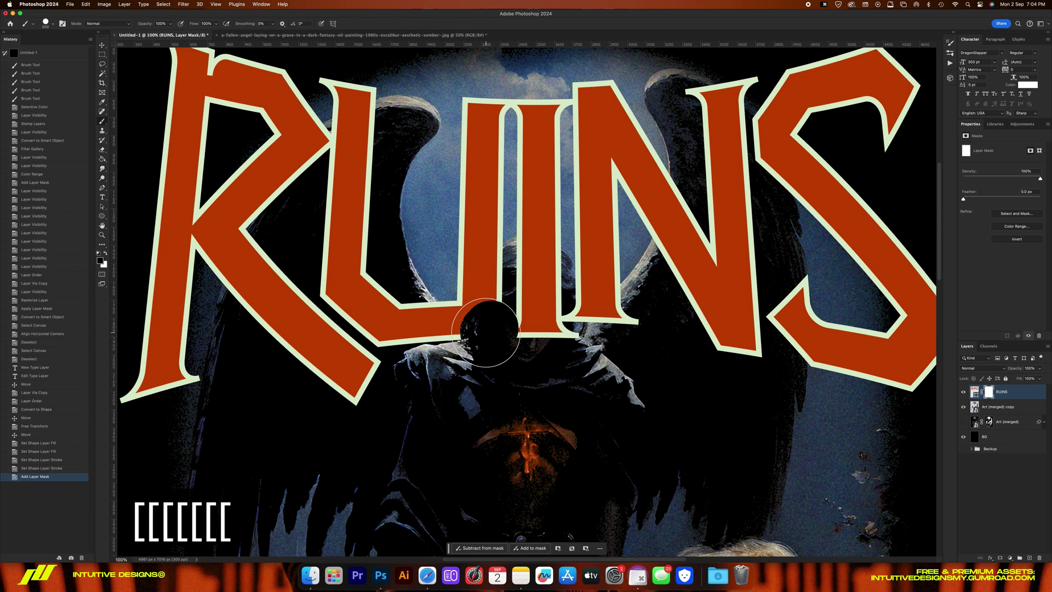
pyautogui.moveTo(485, 333)
pyautogui.mouseDown()
pyautogui.moveTo(491, 303)
pyautogui.moveTo(476, 304)
pyautogui.moveTo(516, 263)
pyautogui.moveTo(538, 262)
pyautogui.moveTo(567, 348)
pyautogui.moveTo(552, 285)
pyautogui.moveTo(553, 321)
pyautogui.moveTo(536, 304)
pyautogui.moveTo(531, 356)
pyautogui.moveTo(479, 337)
pyautogui.mouseUp()
pyautogui.press('x')
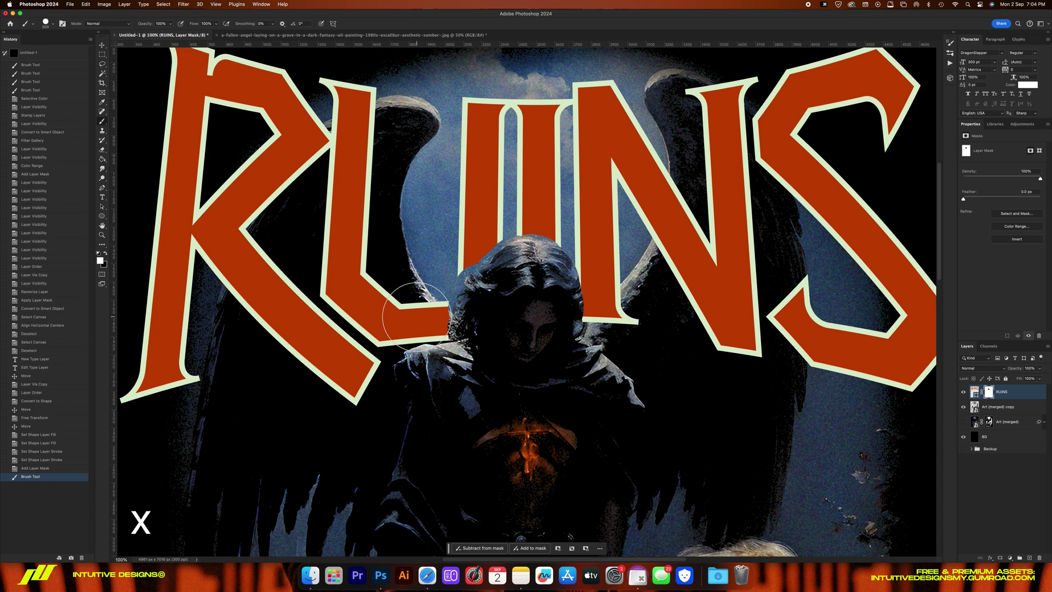
pyautogui.moveTo(415, 317)
pyautogui.mouseDown()
pyautogui.moveTo(441, 315)
pyautogui.moveTo(444, 267)
pyautogui.mouseUp()
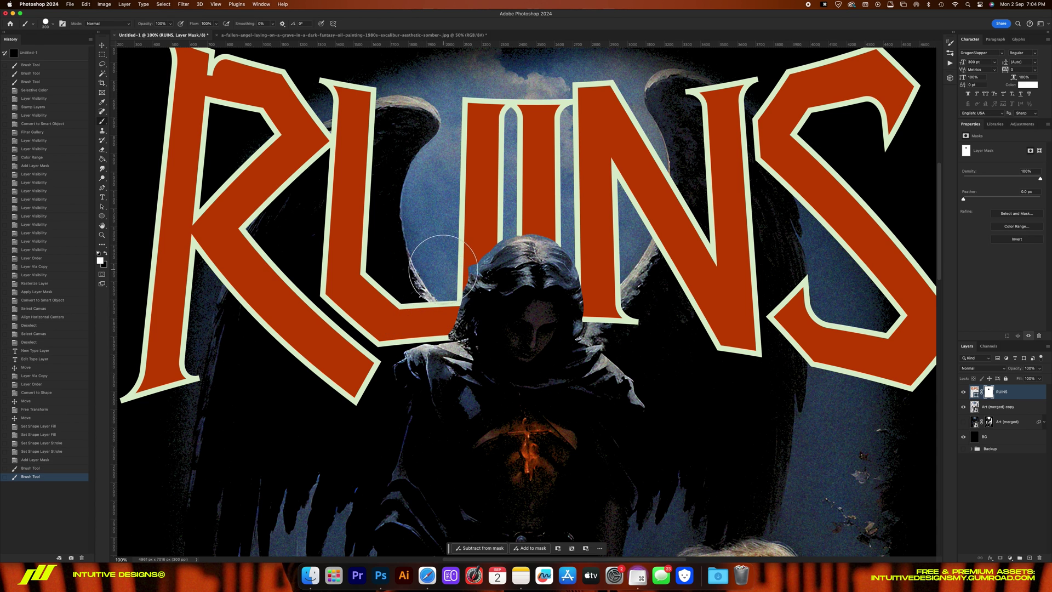
# Step: Type 'OF DARK BLOOM' in Microgramma D Extended Bold at 24 pt
pyautogui.write('mi')
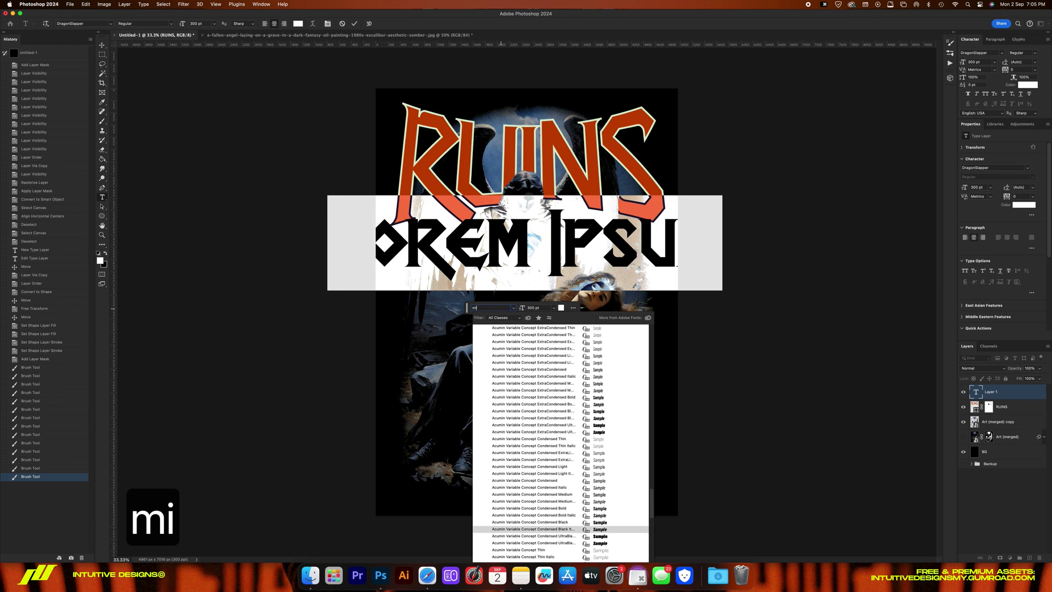
pyautogui.write('cr')
pyautogui.press('BackSpace')
pyautogui.press('BackSpace')
pyautogui.press('BackSpace')
pyautogui.write('icro')
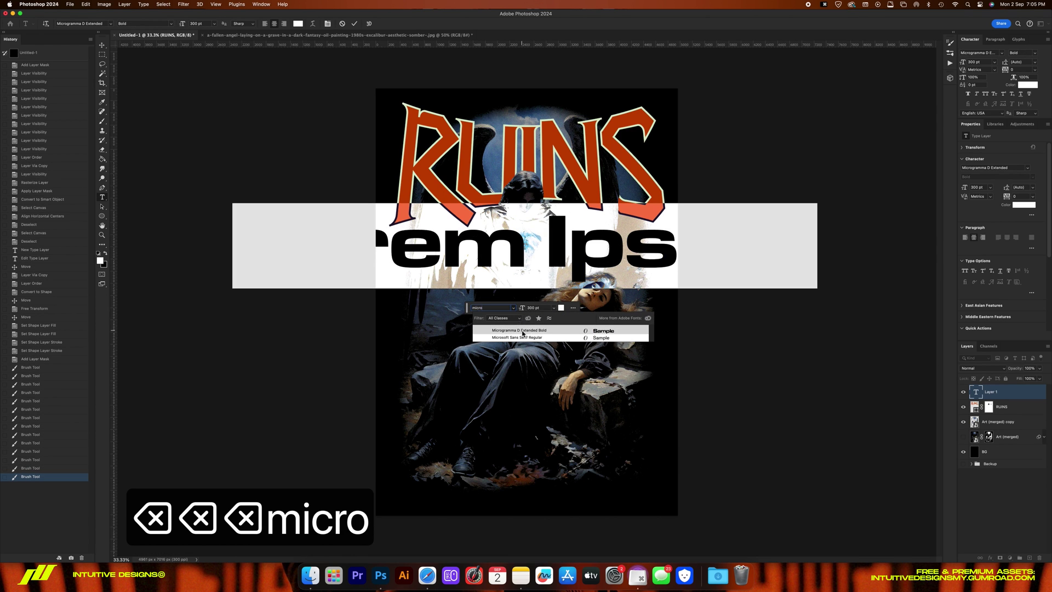
pyautogui.click(523, 331)
pyautogui.click(554, 308)
pyautogui.click(541, 388)
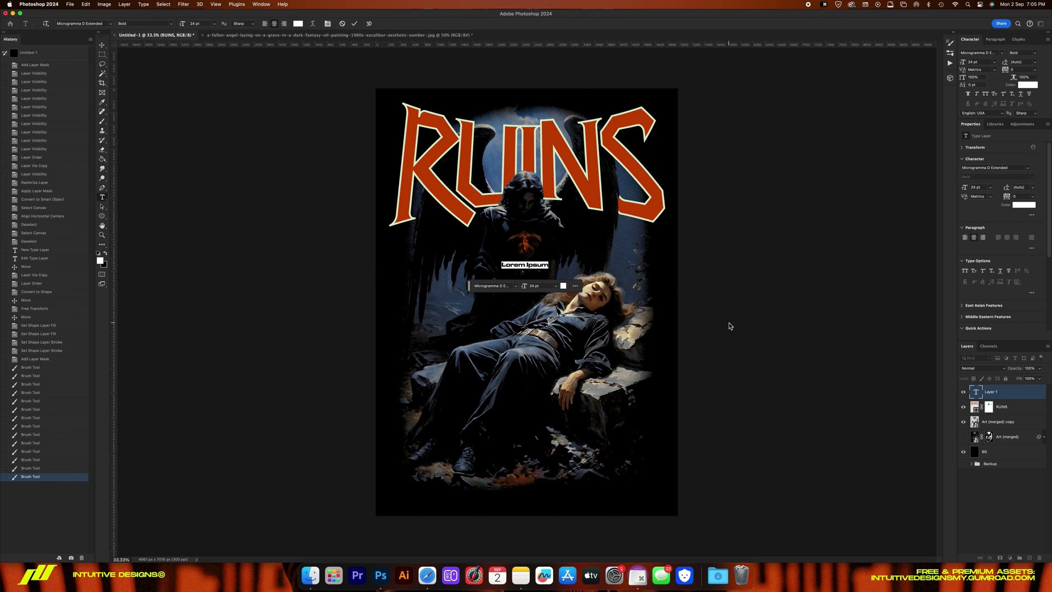
pyautogui.write('of')
pyautogui.press('BackSpace')
pyautogui.press('BackSpace')
pyautogui.press('BackSpace')
pyautogui.press('BackSpace')
pyautogui.write('of t')
pyautogui.press('BackSpace')
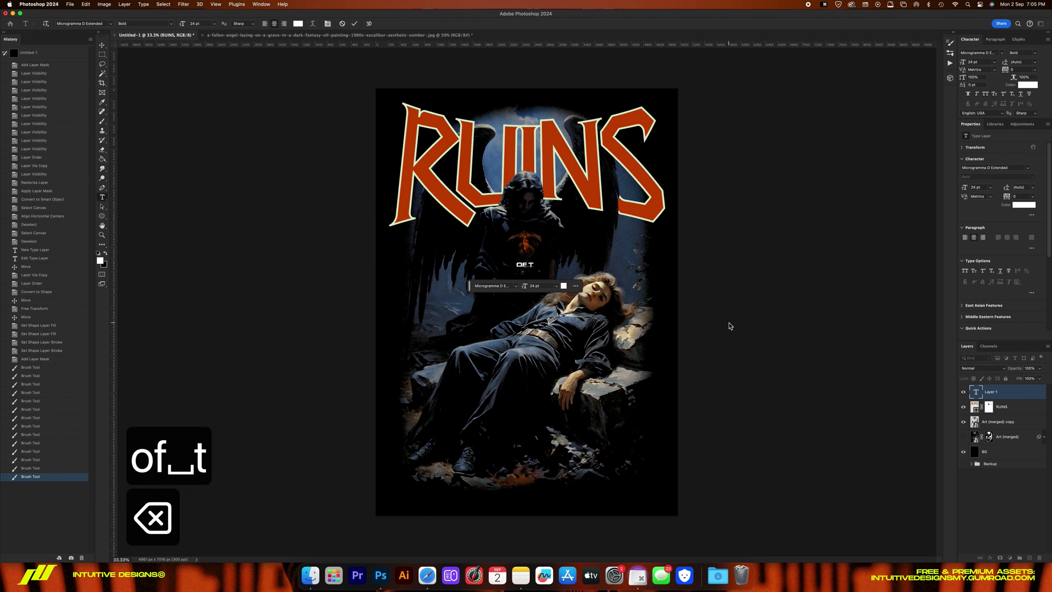
pyautogui.write('dark bloom')
pyautogui.click(354, 24)
# Step: Colour OF DARK BLOOM pale green sampled from the RUINS outline and centre it under RUINS
pyautogui.press('v')
pyautogui.moveTo(331, 112); pyautogui.dragTo(409, 71)
pyautogui.press('t')
pyautogui.click(640, 245)
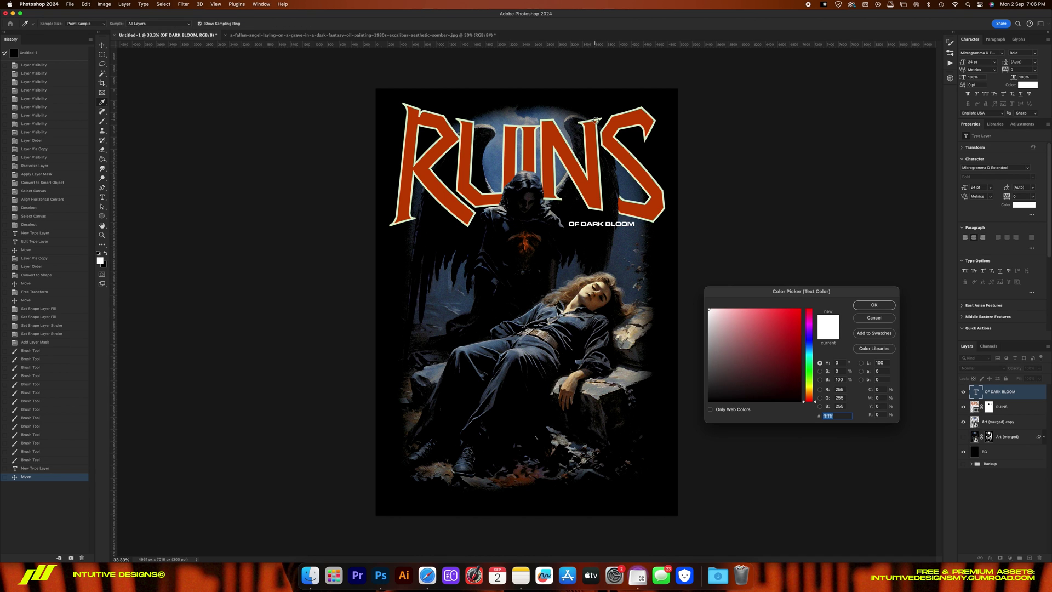
pyautogui.click(596, 116)
pyautogui.press('Return')
pyautogui.press('v')
pyautogui.moveTo(656, 221); pyautogui.dragTo(548, 226)
# Step: Add 'World Tour' on two lines in Chalifor Dalsatic VEKTOR with 100 pt leading
pyautogui.press('t')
pyautogui.click(485, 293)
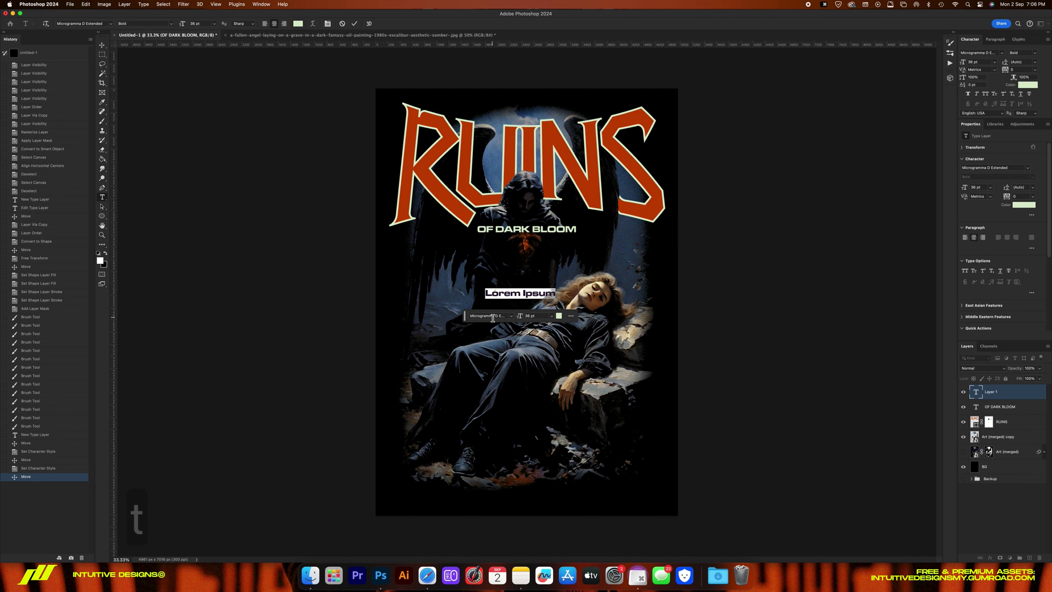
pyautogui.click(493, 316)
pyautogui.write('chalifer')
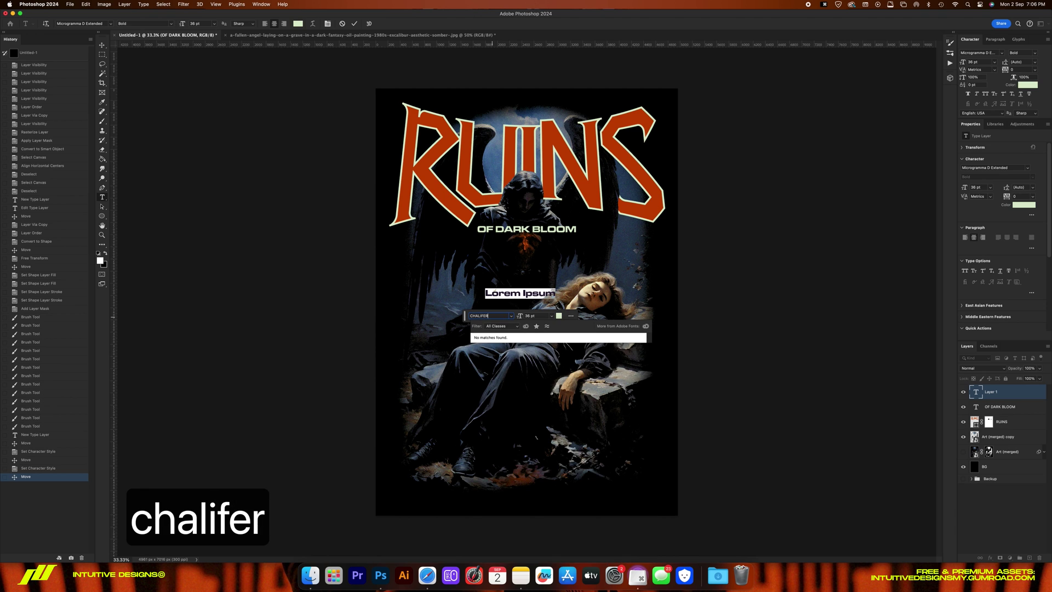
pyautogui.press('BackSpace')
pyautogui.press('BackSpace')
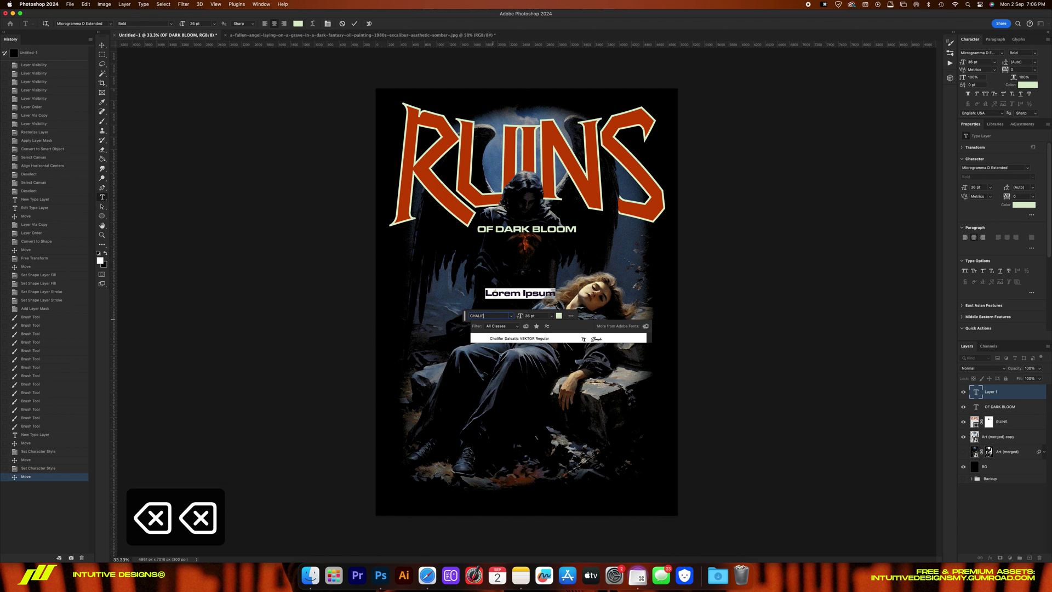
pyautogui.click(524, 338)
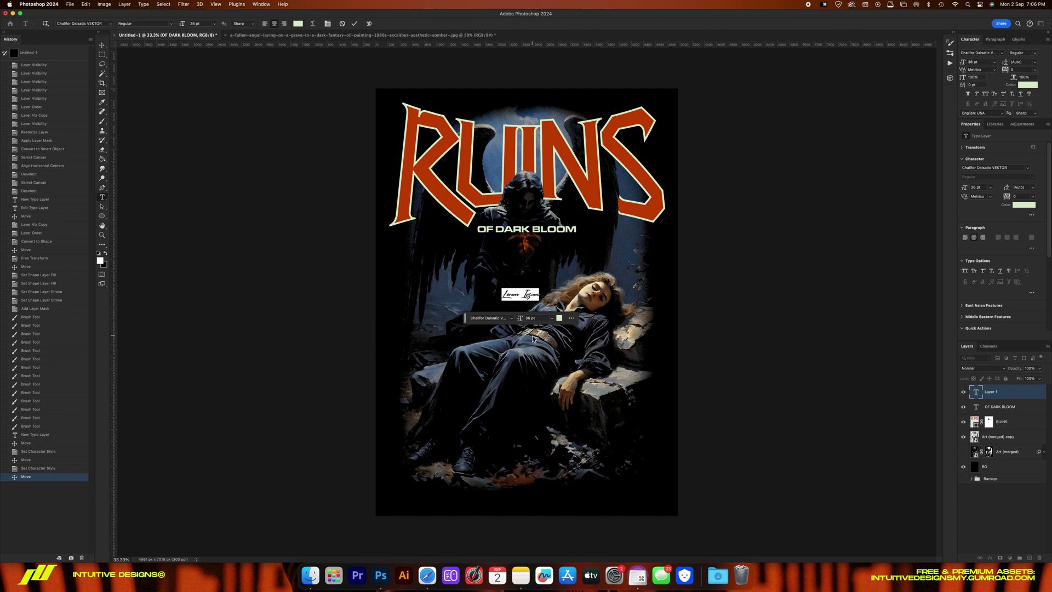
pyautogui.write('World')
pyautogui.press('Return')
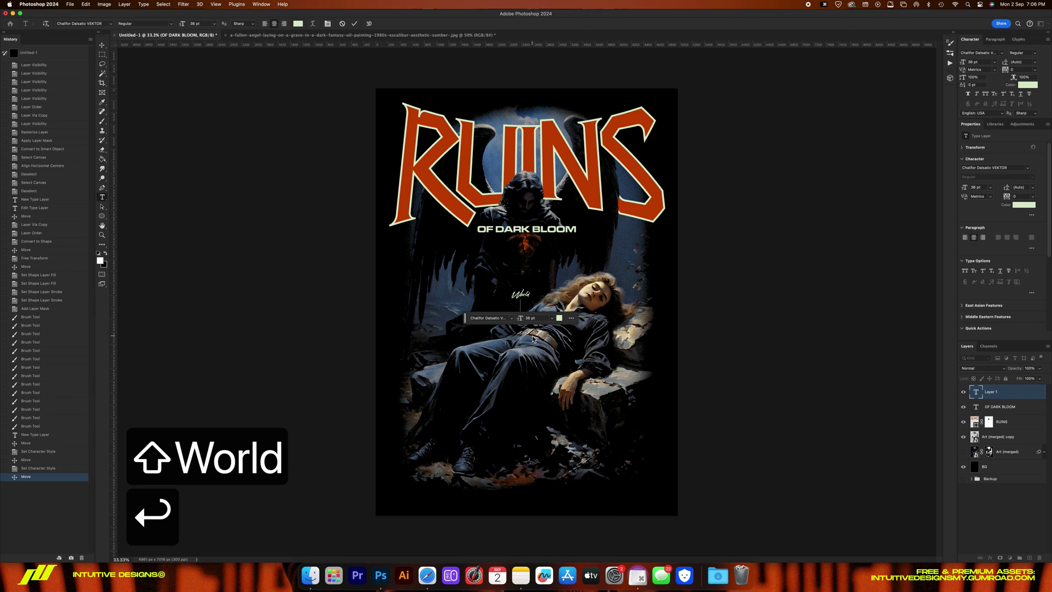
pyautogui.write('Tour')
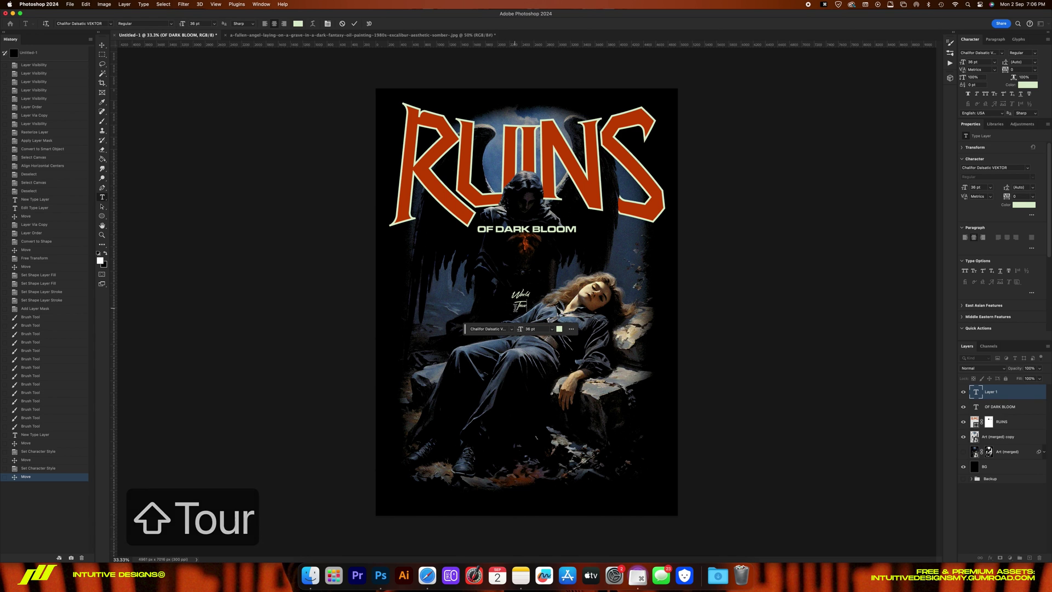
pyautogui.press('Down')
pyautogui.press('Down')
pyautogui.press('Down')
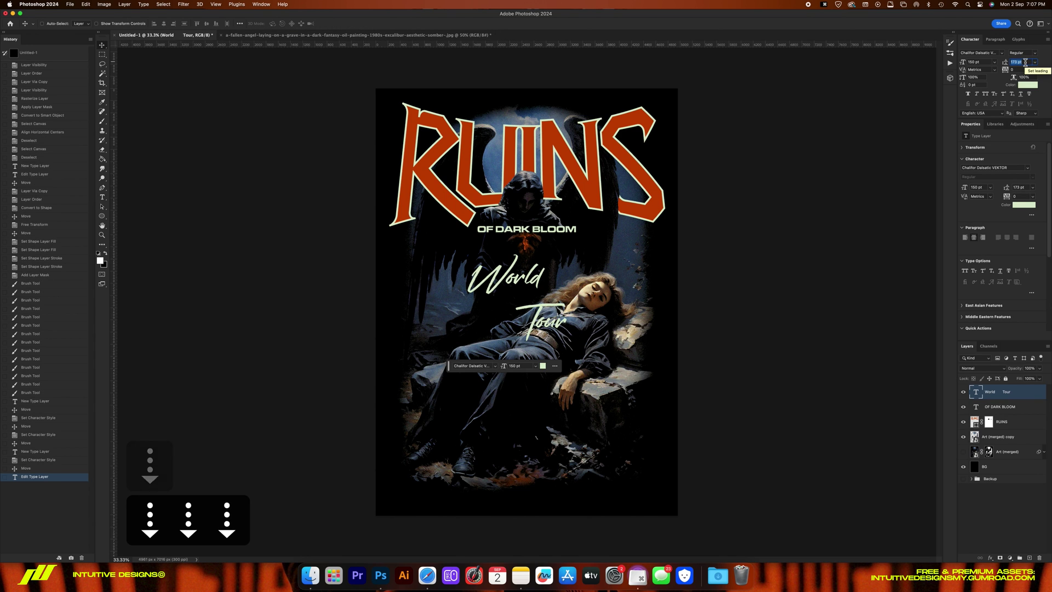
pyautogui.write('100')
pyautogui.press('Return')
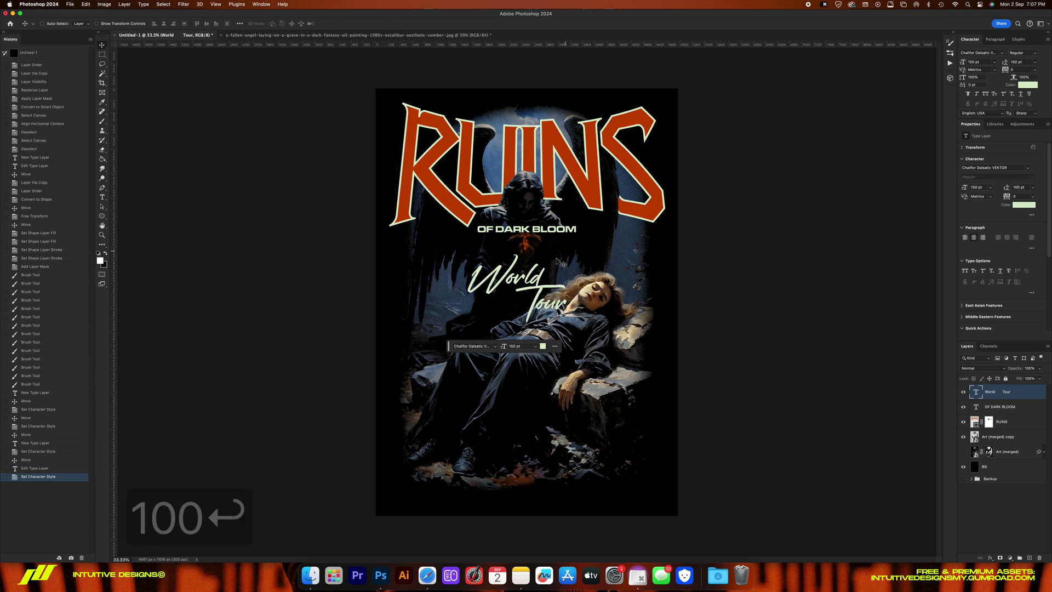
pyautogui.press('v')
# Step: Stretch World Tour wider, rotate it diagonally across the figure, and colour it orange-red
pyautogui.moveTo(584, 290); pyautogui.dragTo(614, 289)
pyautogui.press('super+t')
pyautogui.moveTo(492, 251); pyautogui.dragTo(497, 260)
pyautogui.press('Return')
pyautogui.press('super+t')
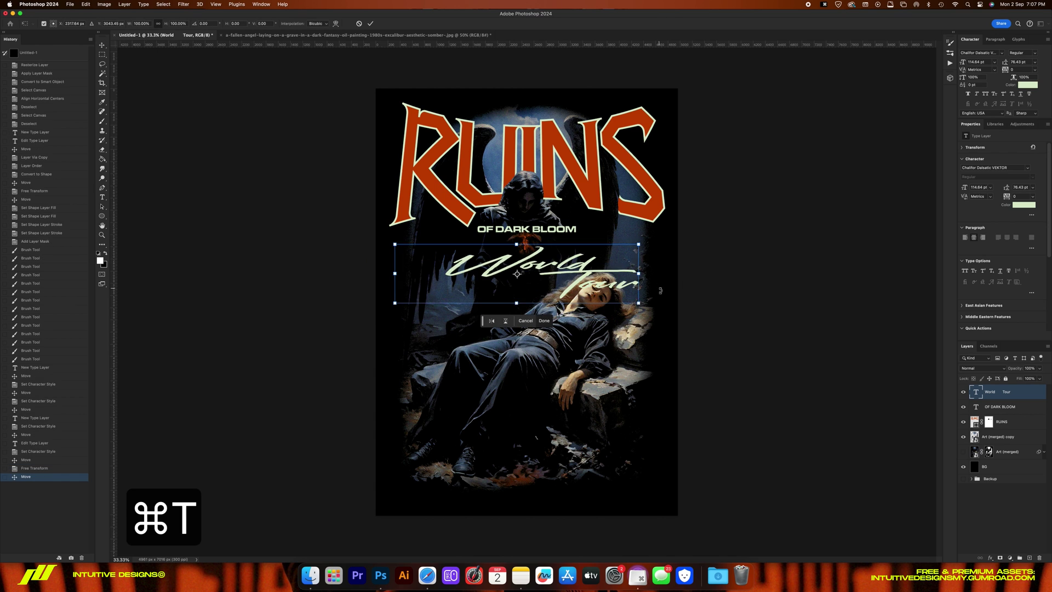
pyautogui.moveTo(622, 257); pyautogui.dragTo(689, 218)
pyautogui.press('Return')
pyautogui.moveTo(607, 237); pyautogui.dragTo(649, 280)
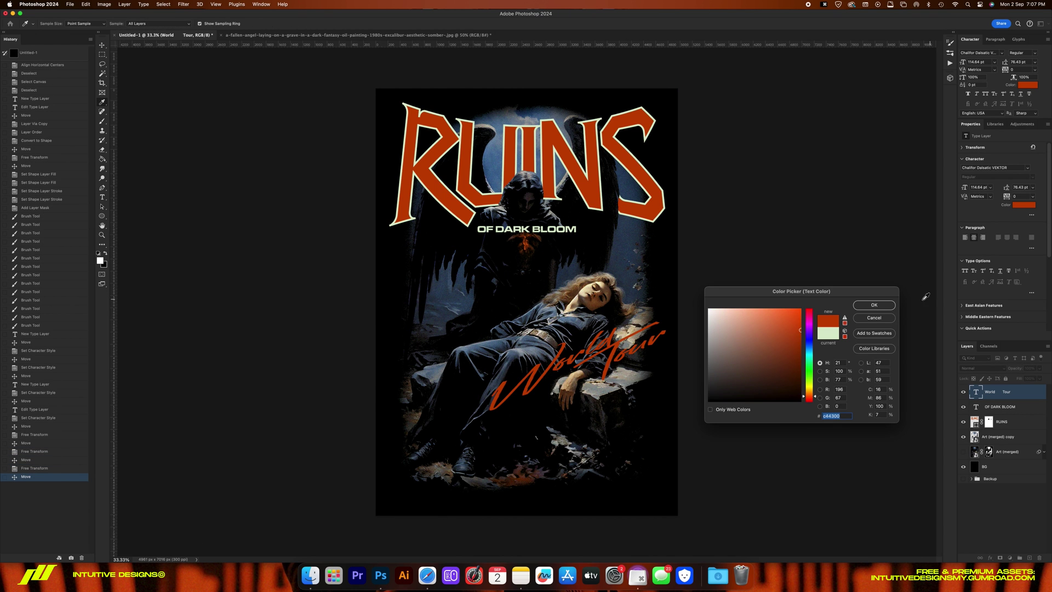
pyautogui.press('Return')
pyautogui.press('v')
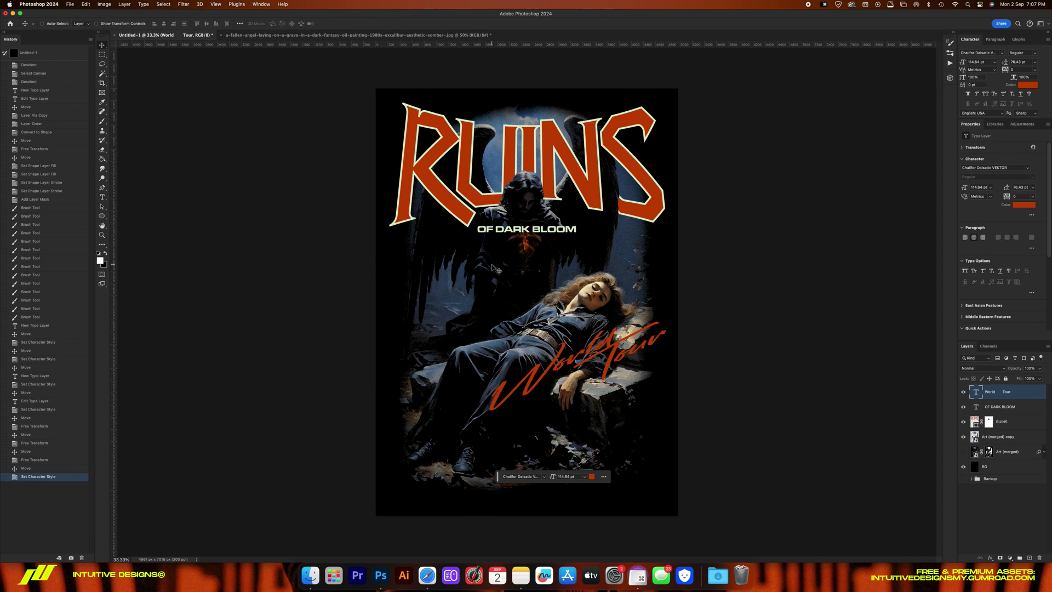
# Step: Add a 24 pt city list: London, Berlin, Paris, Barcelona, Los Angeles, New York, Houston
pyautogui.press('t')
pyautogui.click(522, 432)
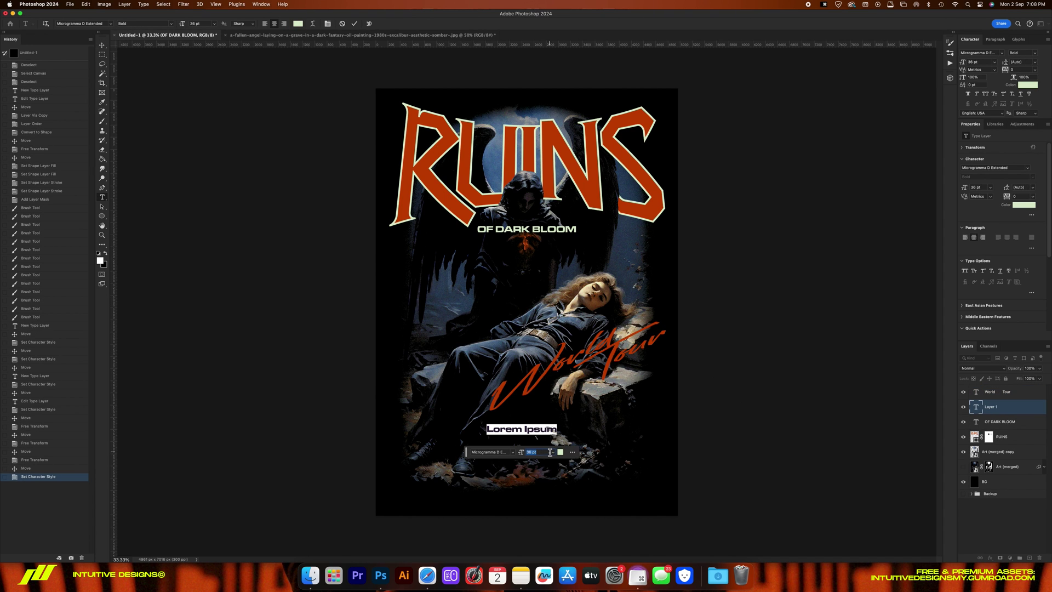
pyautogui.click(552, 454)
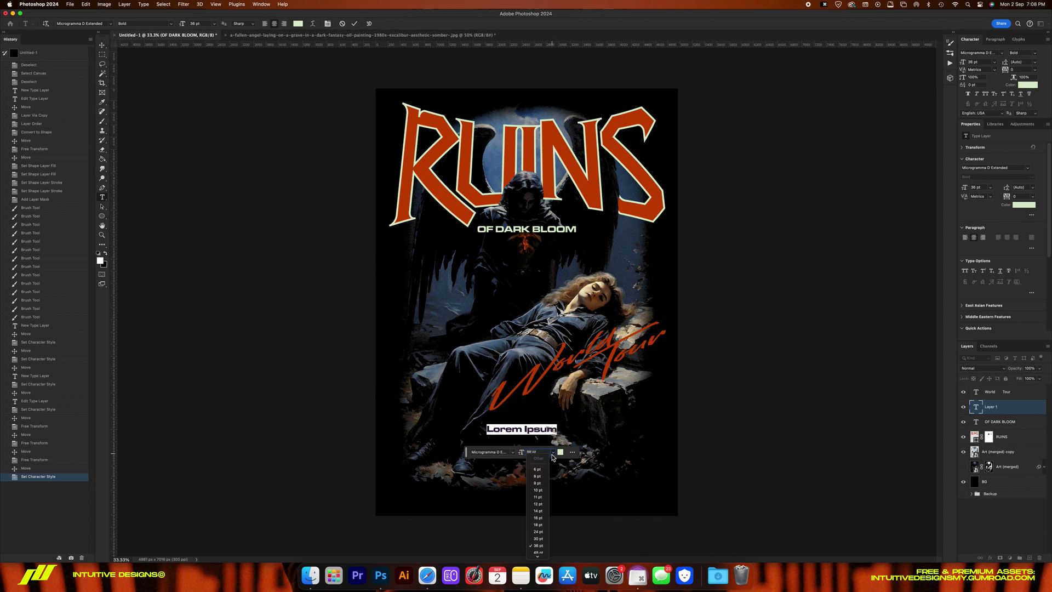
pyautogui.click(540, 525)
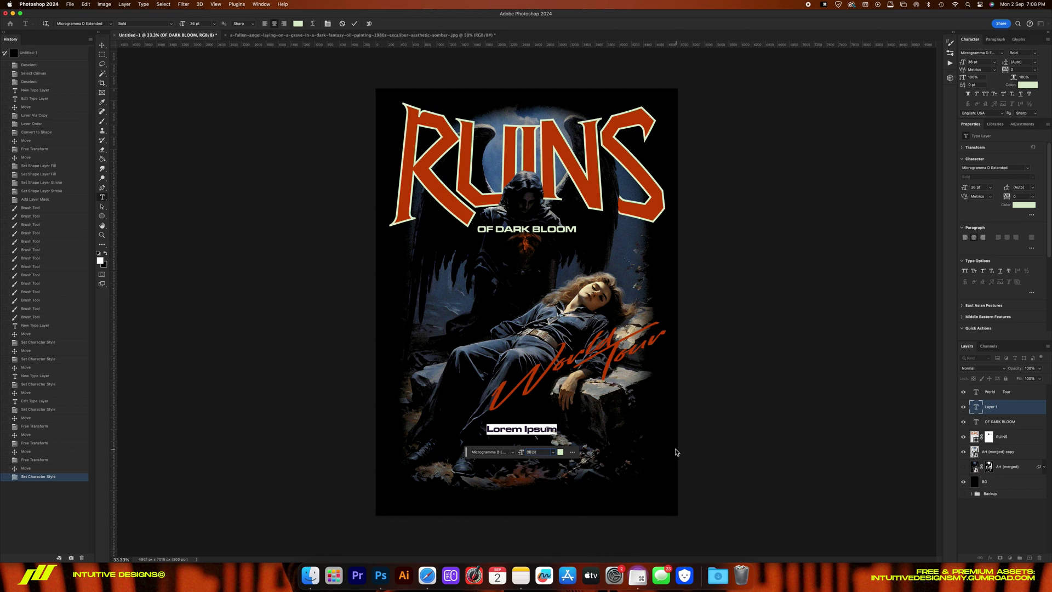
pyautogui.click(553, 454)
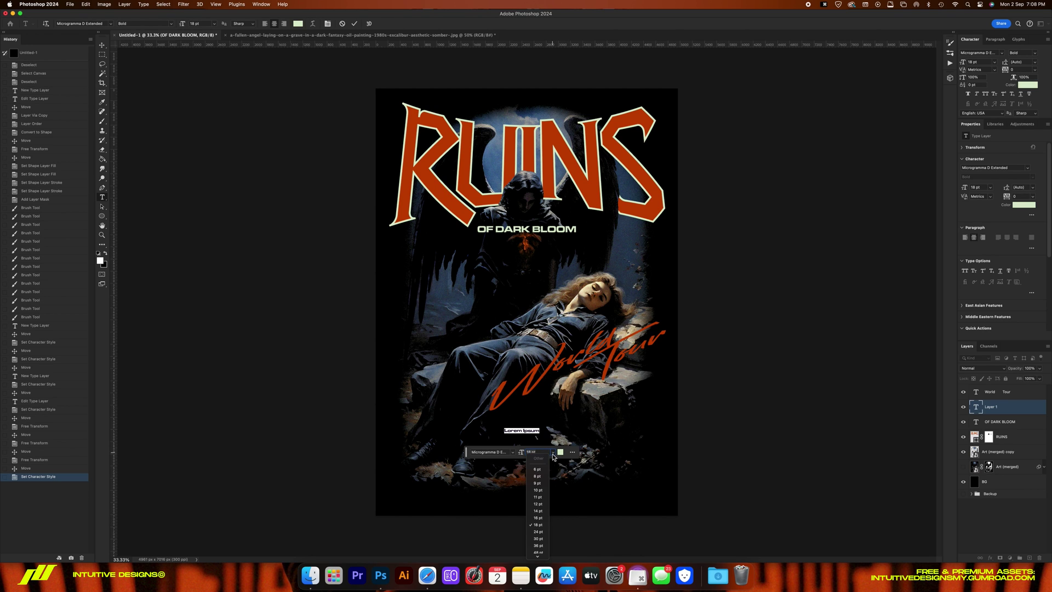
pyautogui.click(539, 531)
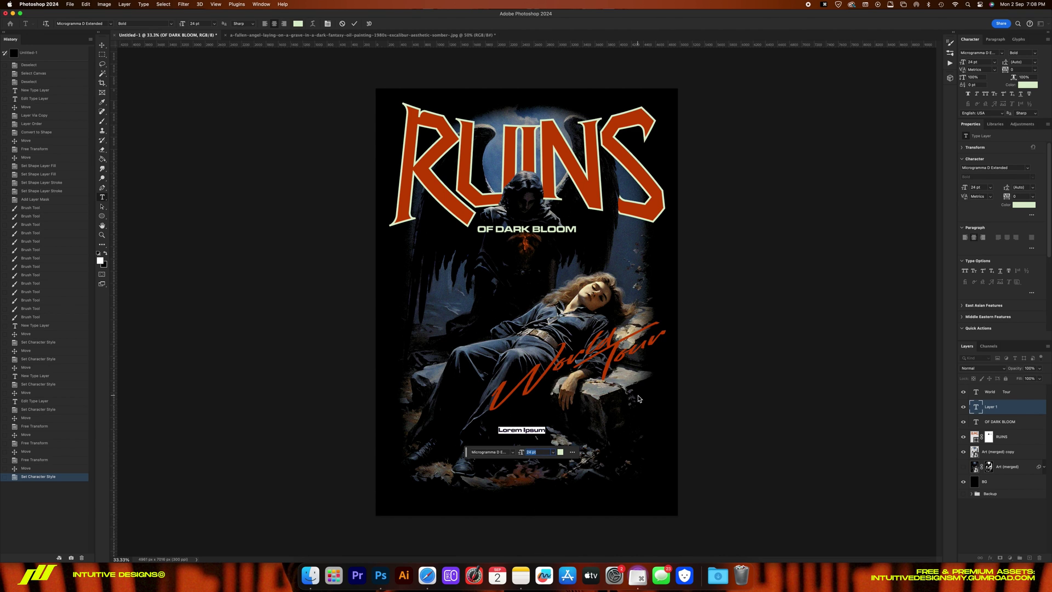
pyautogui.write('london berlin paris barcelona los angeles new york hous')
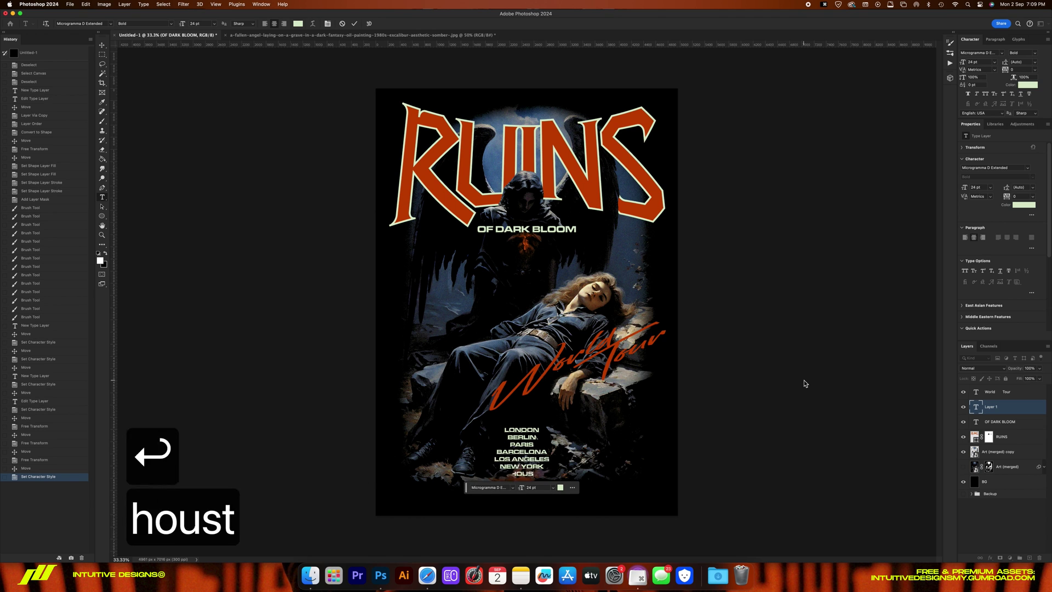
pyautogui.write('ton')
pyautogui.press('Escape')
pyautogui.press('v')
pyautogui.moveTo(511, 425); pyautogui.dragTo(415, 444)
# Step: Duplicate the city list and colour the copy red sampled from RUINS
pyautogui.press('super+shift+l')
pyautogui.click(387, 488)
pyautogui.press('super+z')
pyautogui.click(454, 488)
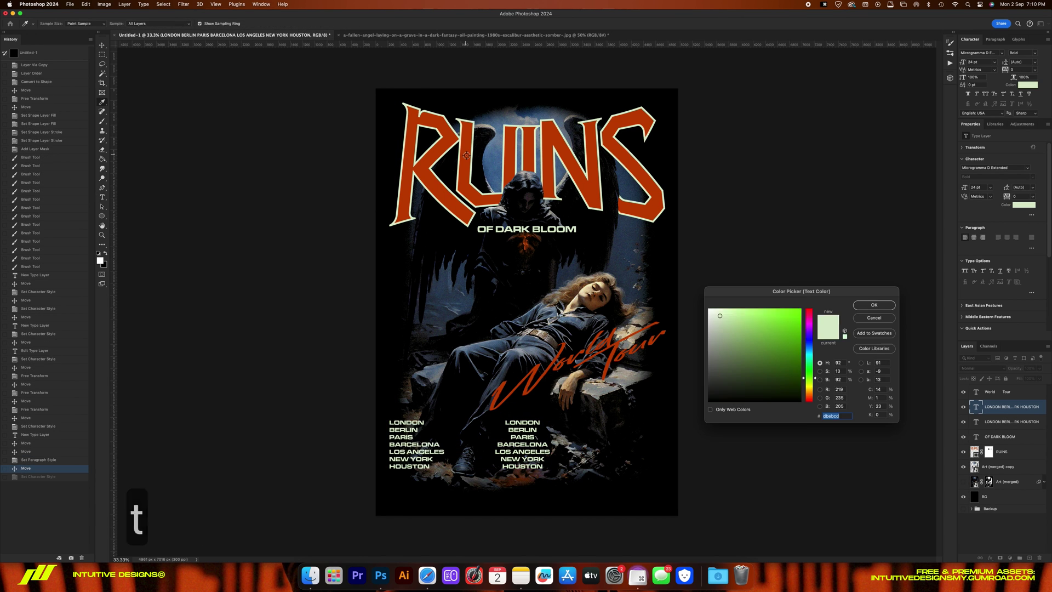
pyautogui.click(647, 409)
pyautogui.press('Return')
# Step: Replace the copy's text with dates 09.09, 09.12, 09.30, 10.04, 10.12, 10.30, 11.12
pyautogui.doubleClick(976, 407)
pyautogui.write('09.09')
pyautogui.press('Return')
pyautogui.write('09.12')
pyautogui.press('Return')
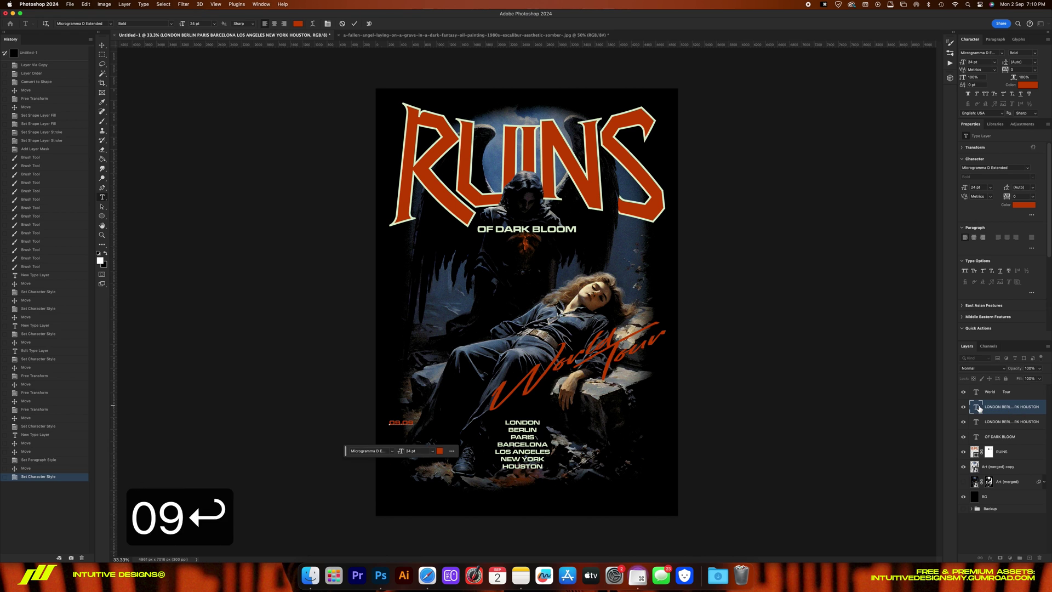
pyautogui.write('09.30')
pyautogui.press('Return')
pyautogui.write('10.04')
pyautogui.press('Return')
pyautogui.write('10.12')
pyautogui.press('Return')
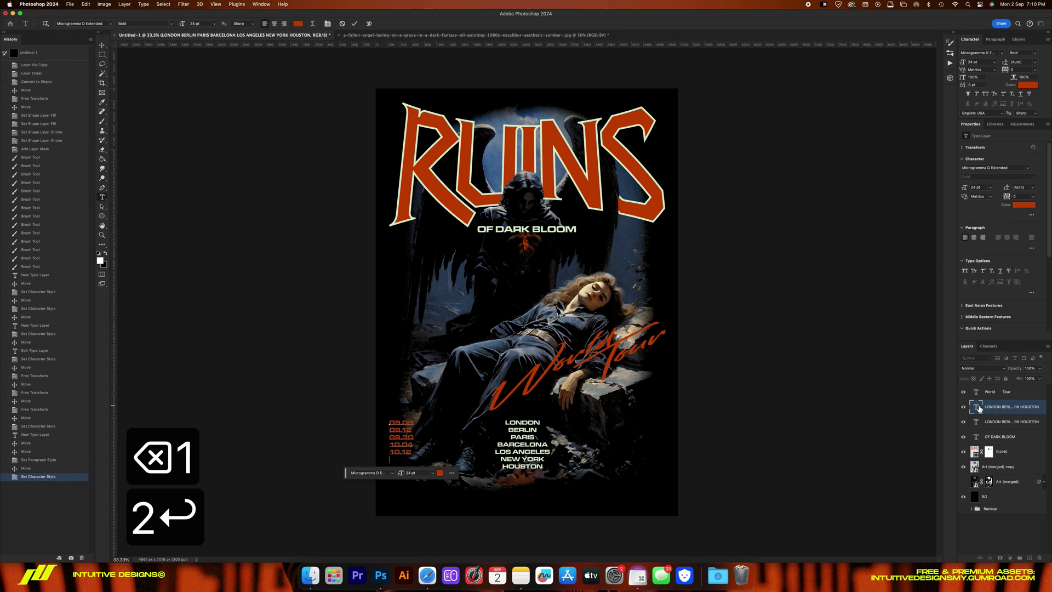
pyautogui.write('10.30')
pyautogui.press('Return')
pyautogui.write('11.12')
pyautogui.press('Escape')
# Step: Type the venues: World Venue, The O2, White Barn, Noise Theater, Minute Man, Korn Theater, Panic Button
pyautogui.write('v')
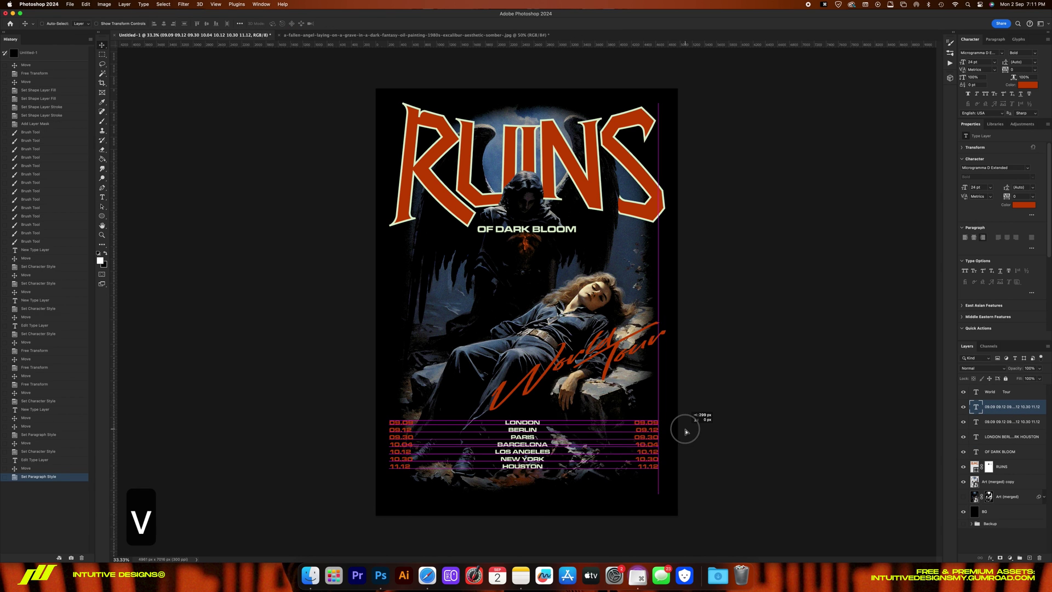
pyautogui.write('world venue')
pyautogui.press('Return')
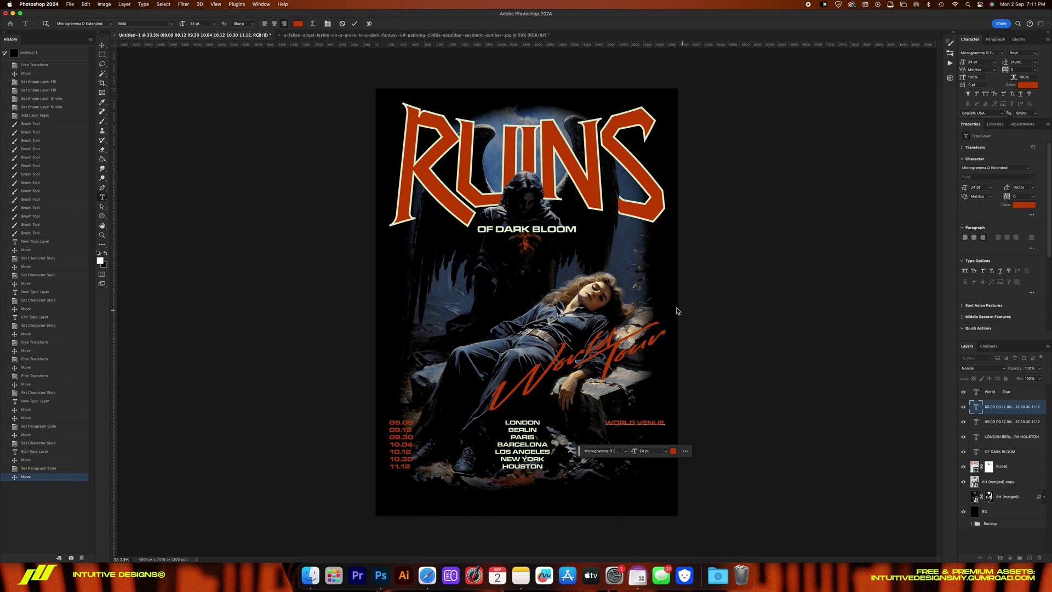
pyautogui.write('the o2')
pyautogui.press('Return')
pyautogui.write('white barn')
pyautogui.press('Return')
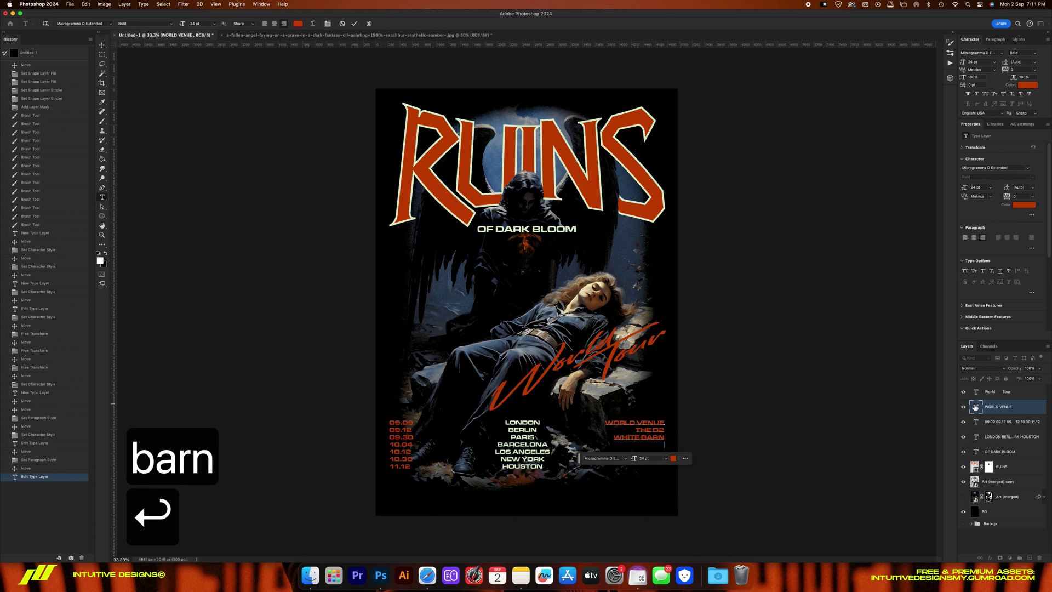
pyautogui.write('noise theater')
pyautogui.press('Return')
pyautogui.write('minute man')
pyautogui.press('Return')
pyautogui.write('korn the')
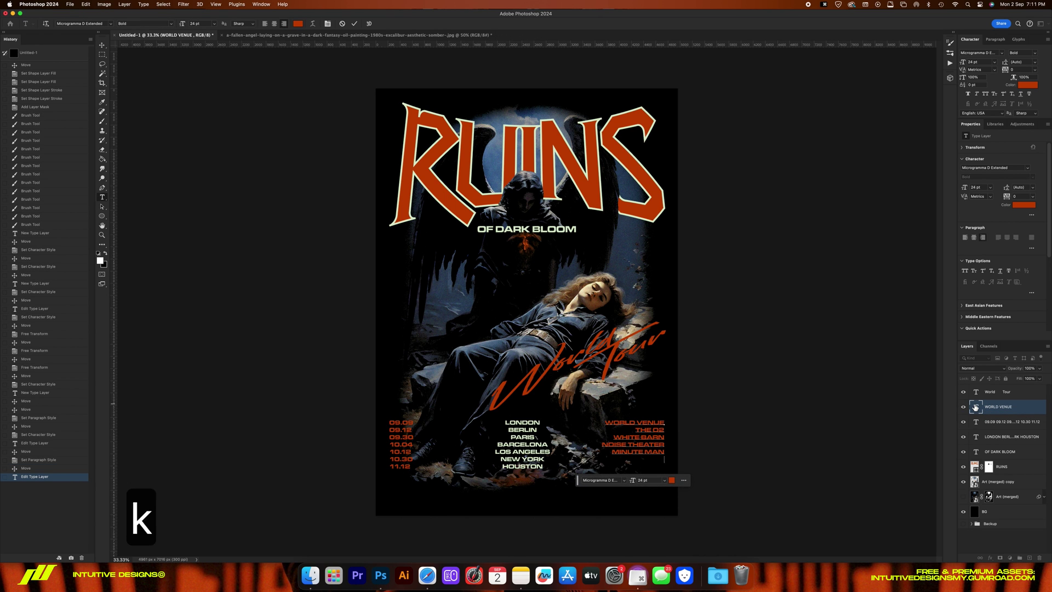
pyautogui.write('ater')
pyautogui.press('Return')
pyautogui.write('panic button')
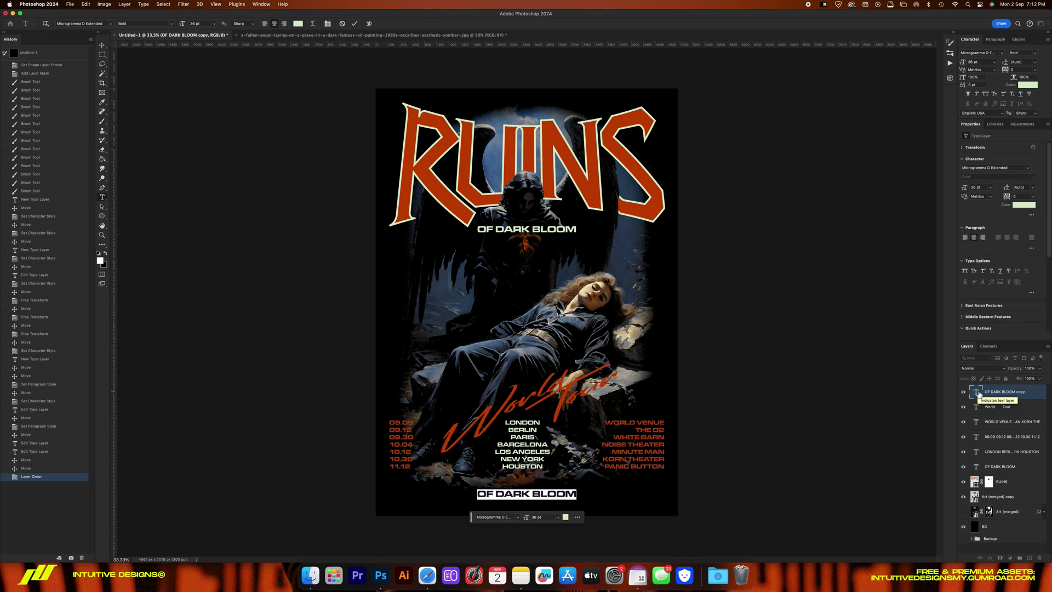
# Step: Add the slogan 'COMING FOR YOUR DEAD' with YOUR DEAD in the RUINS red-orange
pyautogui.write('coming for ')
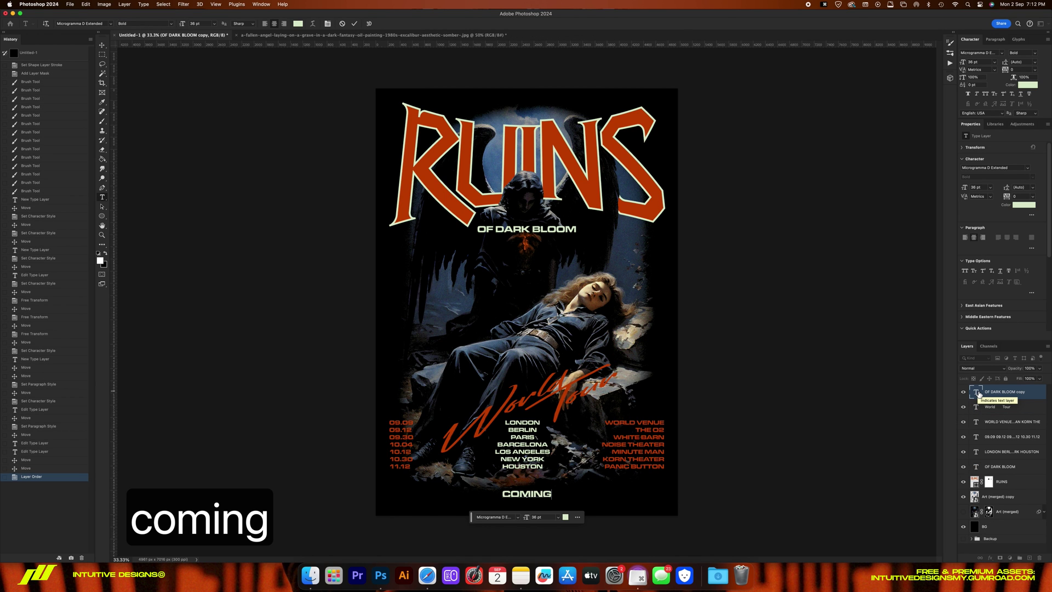
pyautogui.write('your ')
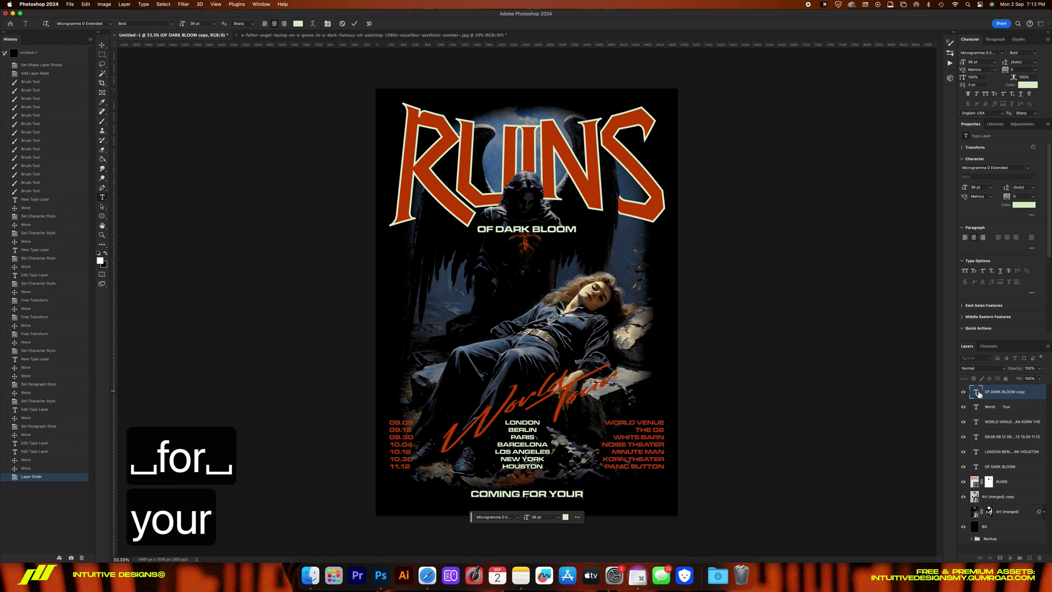
pyautogui.write('dead')
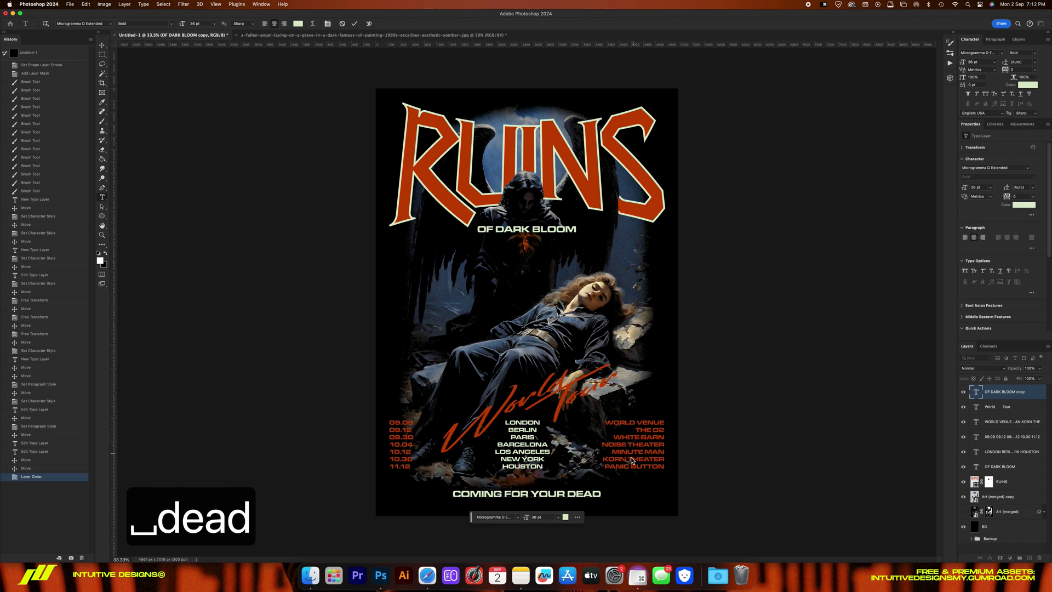
pyautogui.moveTo(531, 495); pyautogui.dragTo(650, 499)
pyautogui.click(298, 24)
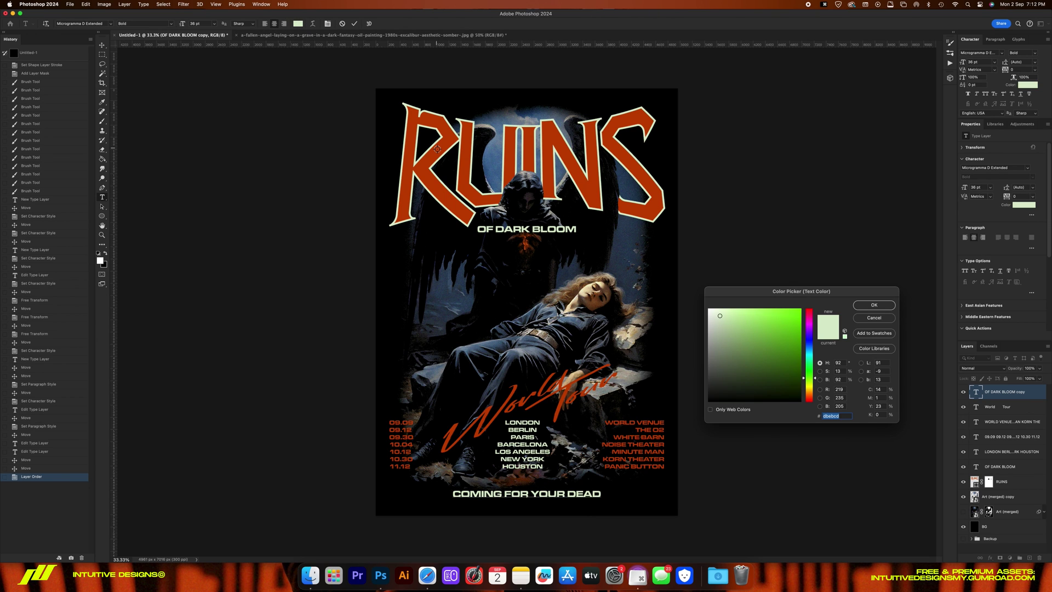
pyautogui.click(469, 167)
pyautogui.click(855, 307)
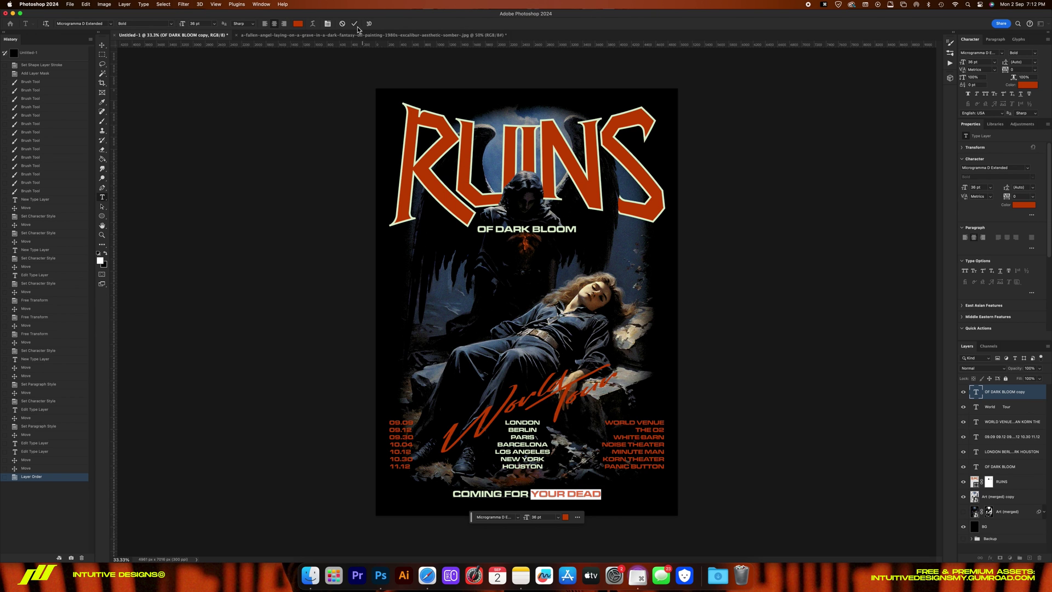
pyautogui.press('v')
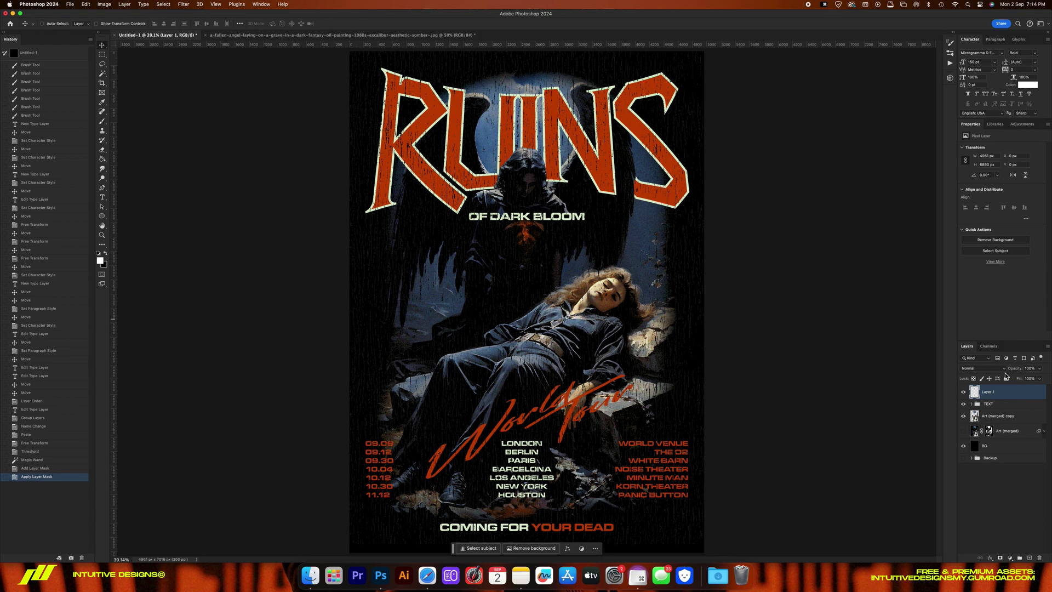
# Step: Hide the texture Layer 1 and group the TEXT group with the Art copy layer
pyautogui.click(964, 392)
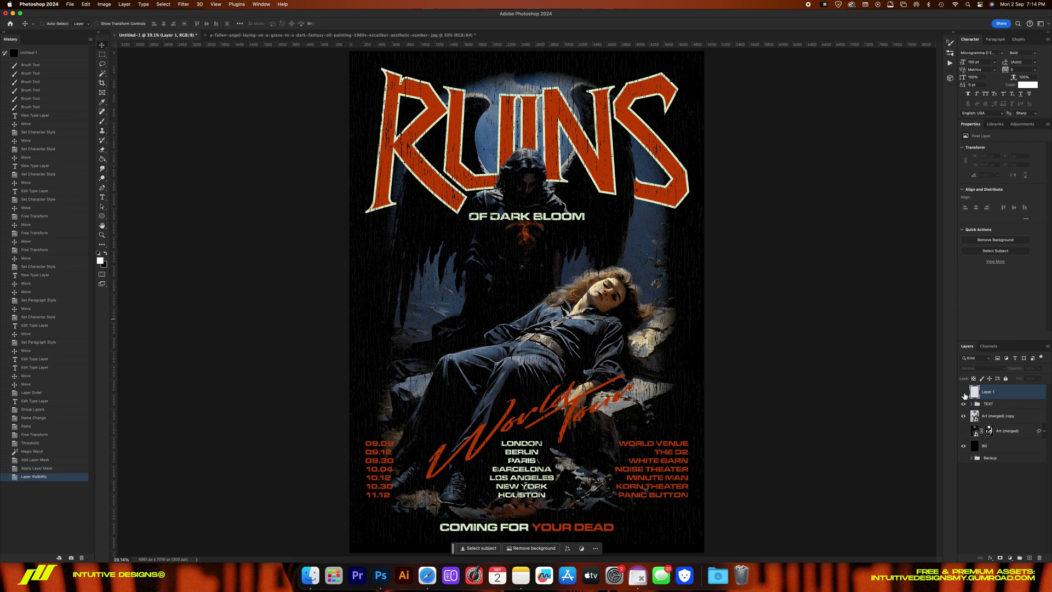
pyautogui.click(994, 406)
pyautogui.keyDown('shift'); pyautogui.click(997, 416); pyautogui.keyUp('shift')
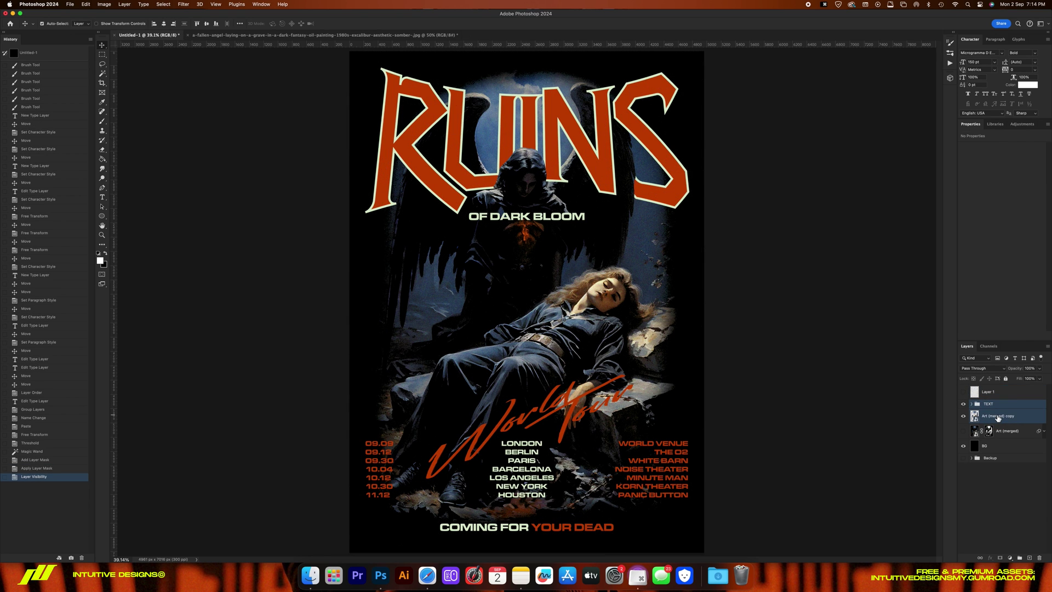
pyautogui.press('super+g')
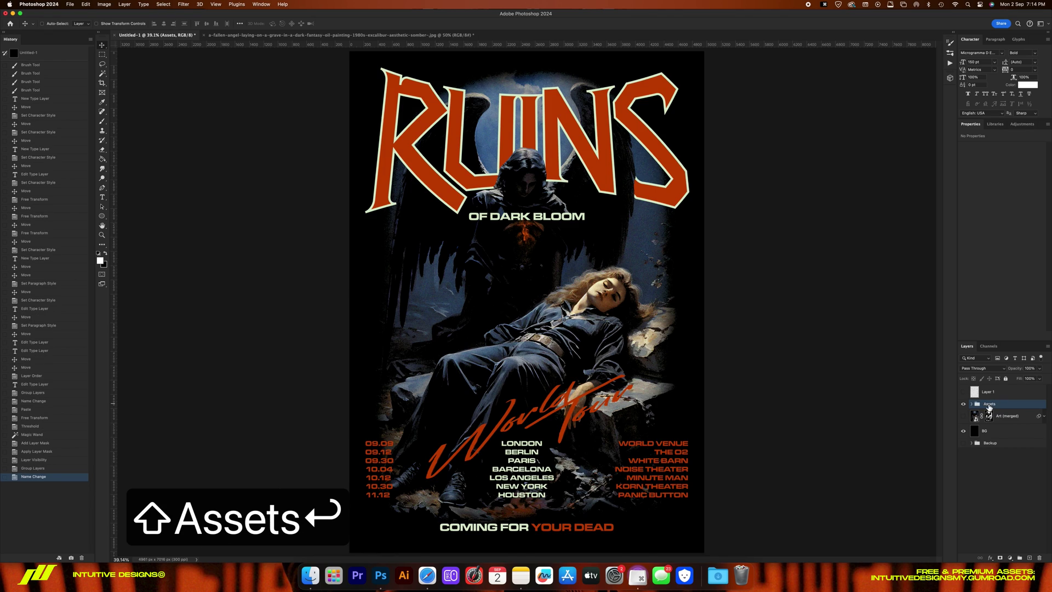
# Step: Mask the group with the inverted texture selection, checking the cracks with the black background hidden
pyautogui.keyDown('super'); pyautogui.click(975, 391); pyautogui.keyUp('super')
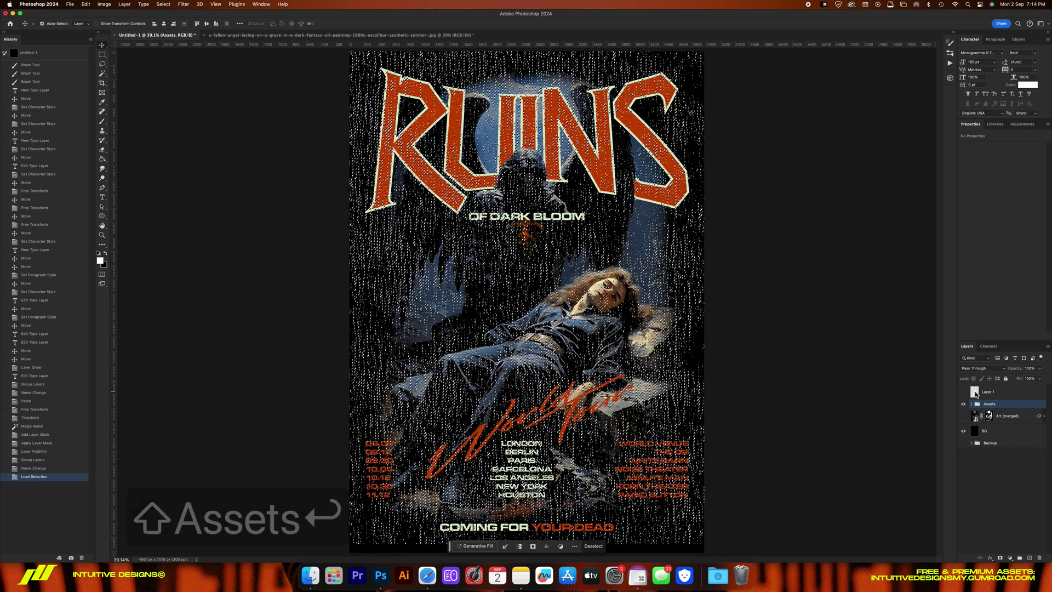
pyautogui.click(1001, 558)
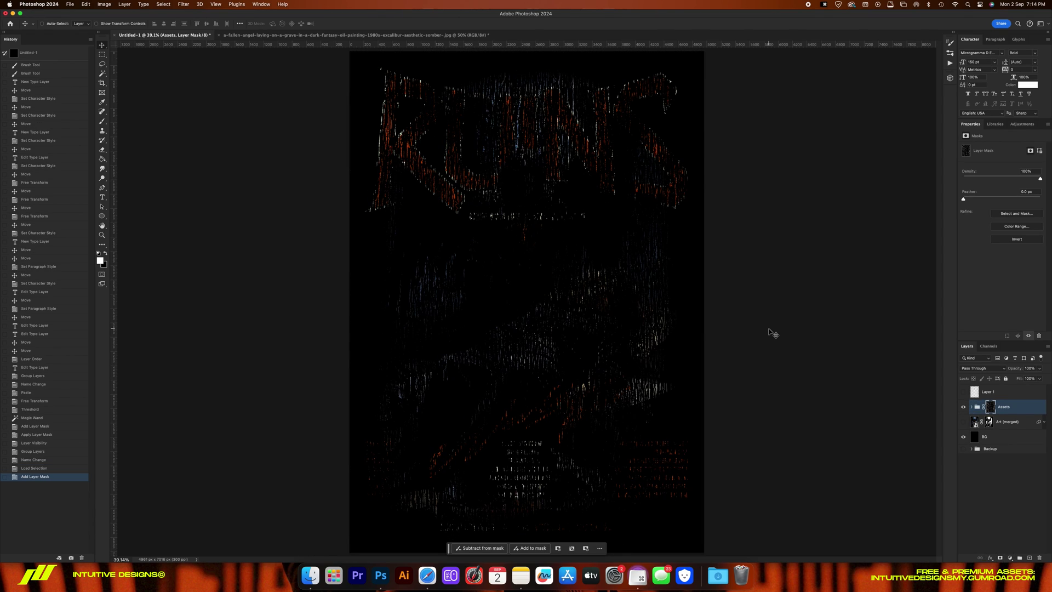
pyautogui.press('super+i')
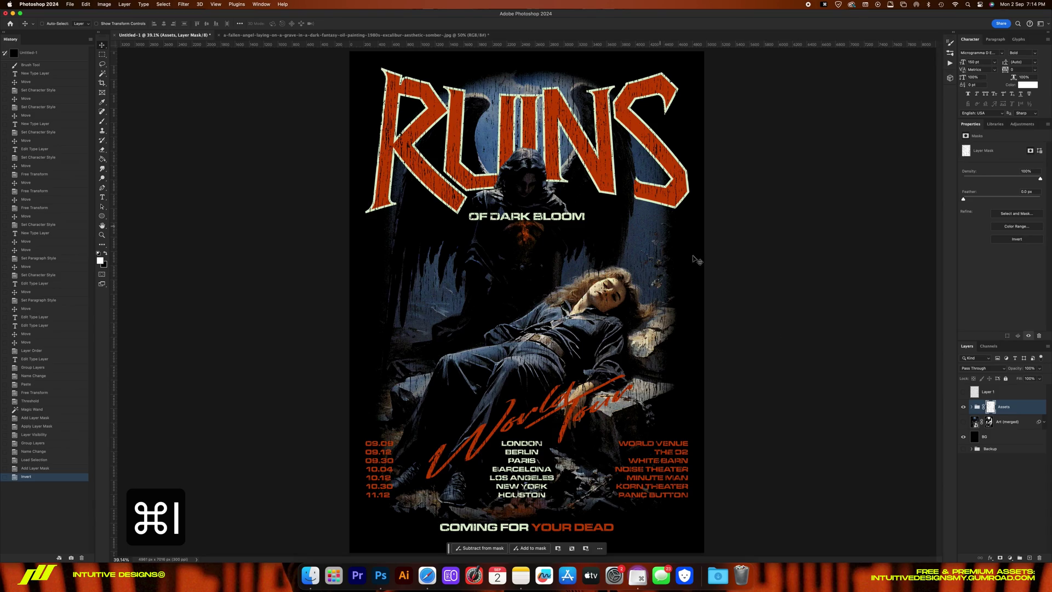
pyautogui.click(963, 438)
pyautogui.press('super+1')
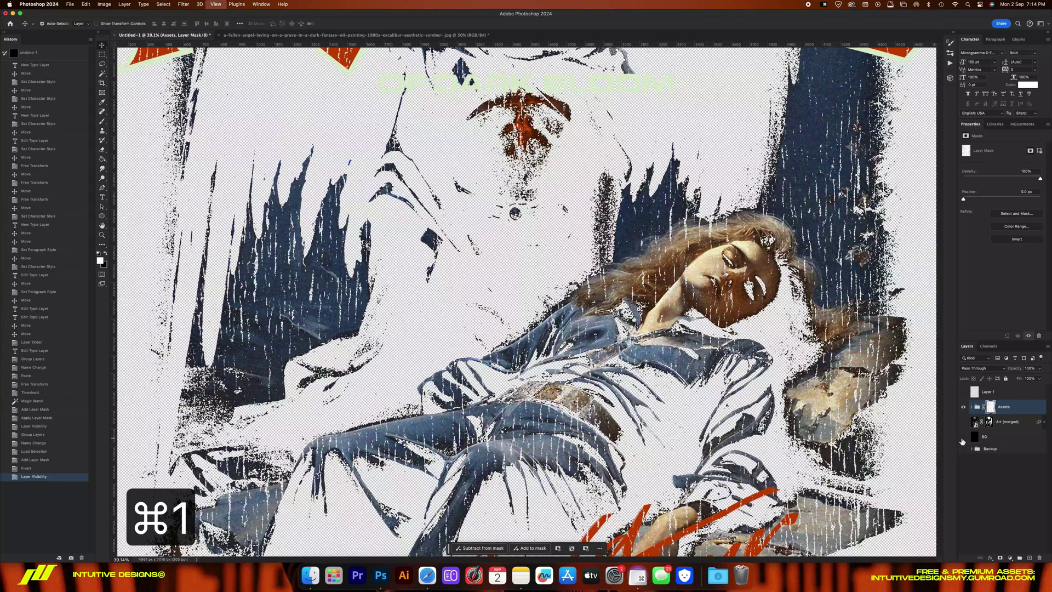
pyautogui.press('super+equal')
pyautogui.press('super+0')
pyautogui.press('super+minus')
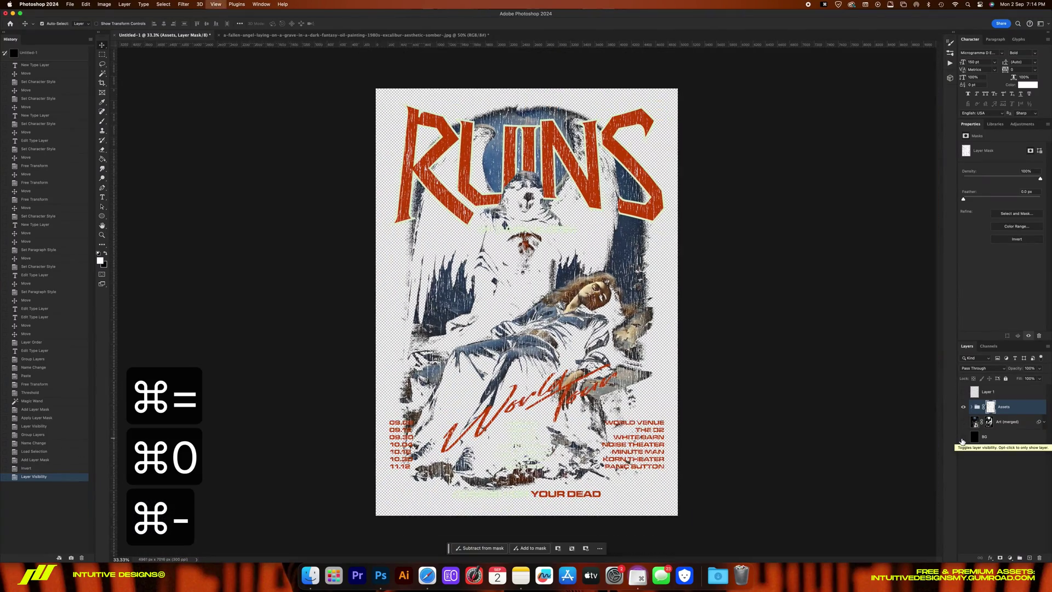
pyautogui.click(963, 439)
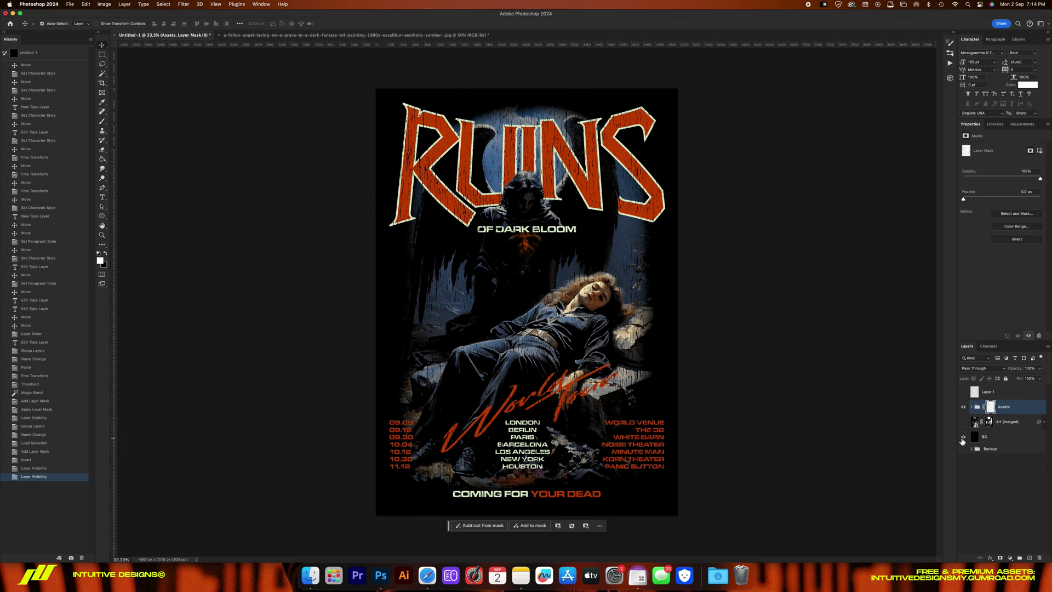
pyautogui.press('super+0')
pyautogui.press('super+minus')
pyautogui.press('super+minus')
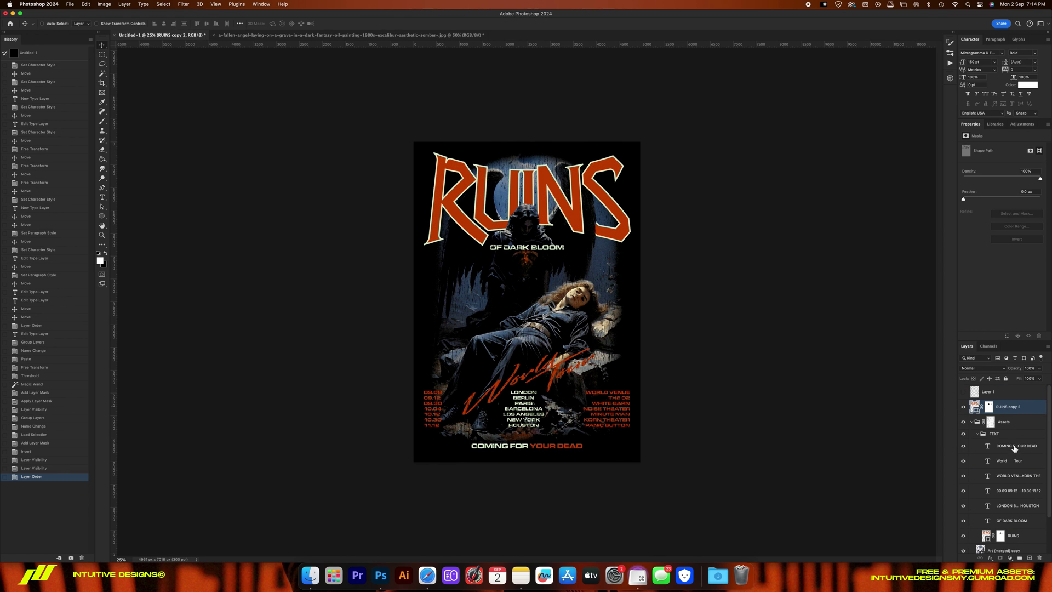
# Step: Create groups named Front and Back, and hide the Back group
pyautogui.click(1019, 461)
pyautogui.write('Front')
pyautogui.press('Return')
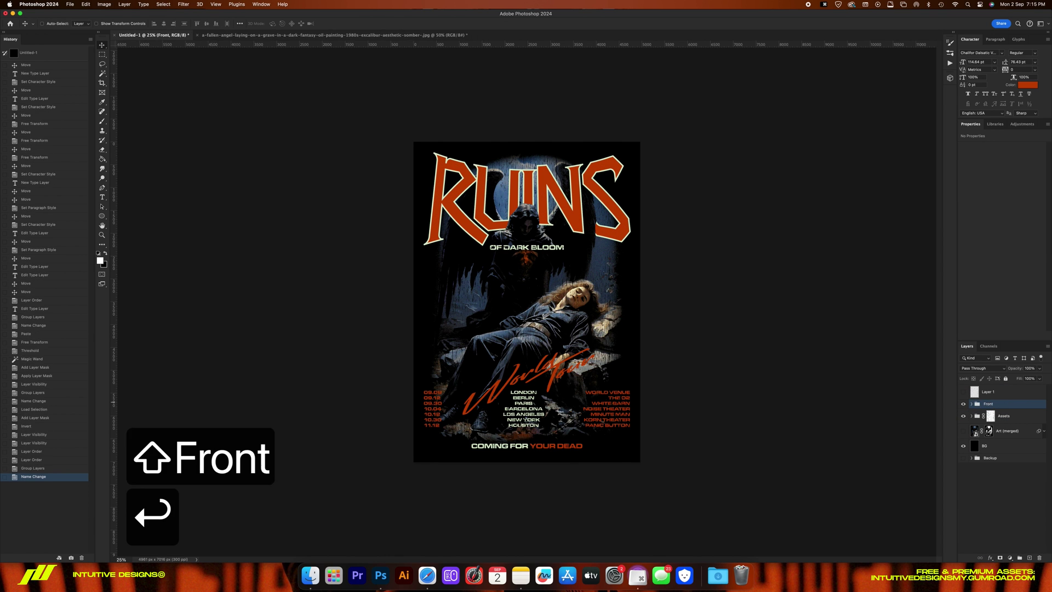
pyautogui.write('Back')
pyautogui.press('Return')
pyautogui.click(963, 436)
# Step: Shrink the World Tour copy to match the small RUINS and place it just under RUINS
pyautogui.press('BackSpace')
pyautogui.press('v')
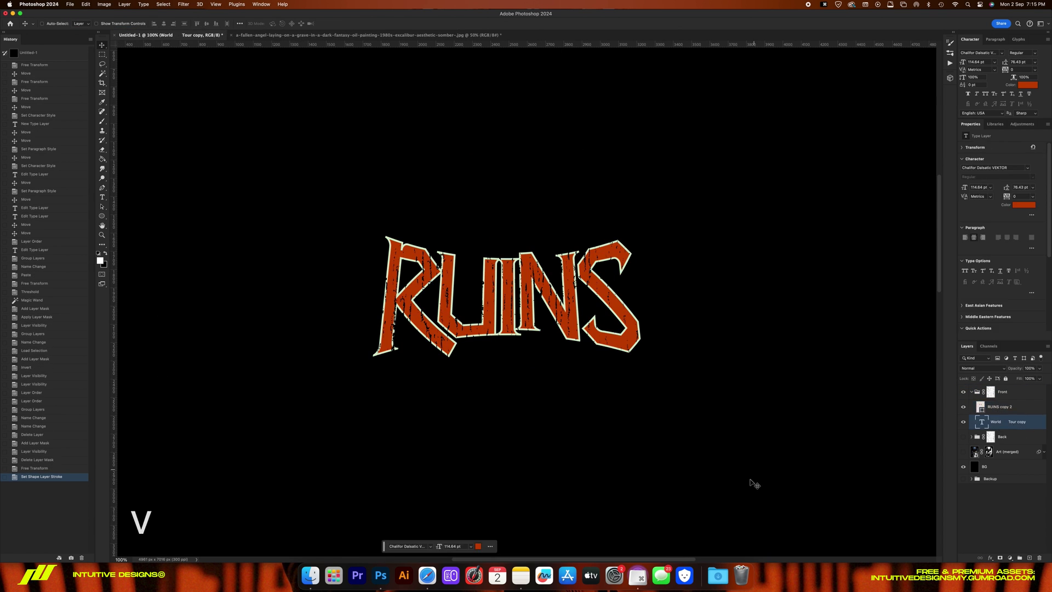
pyautogui.press('super+t')
pyautogui.moveTo(807, 412); pyautogui.dragTo(592, 407)
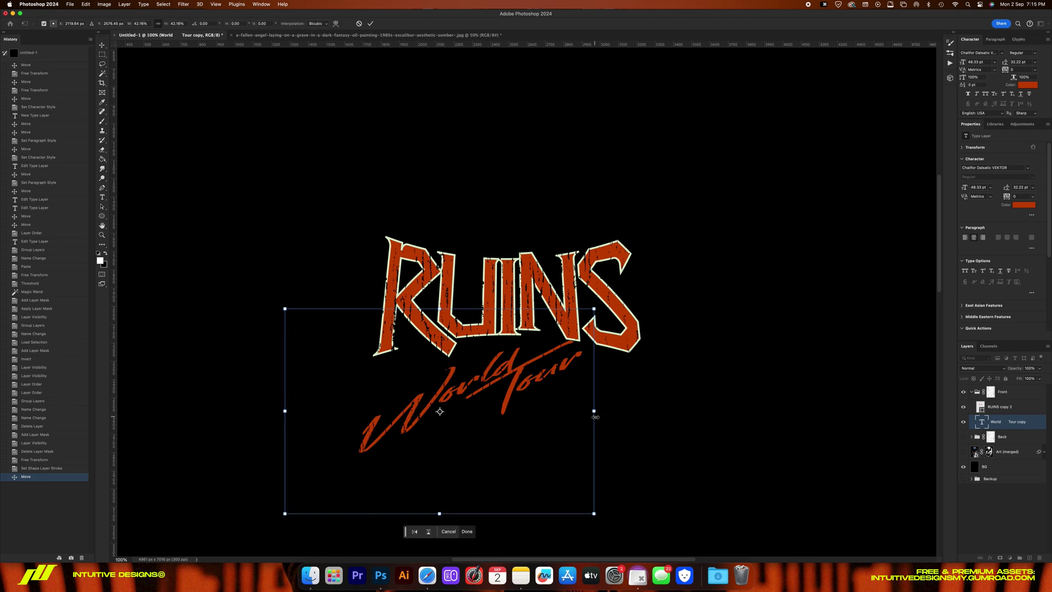
pyautogui.press('Return')
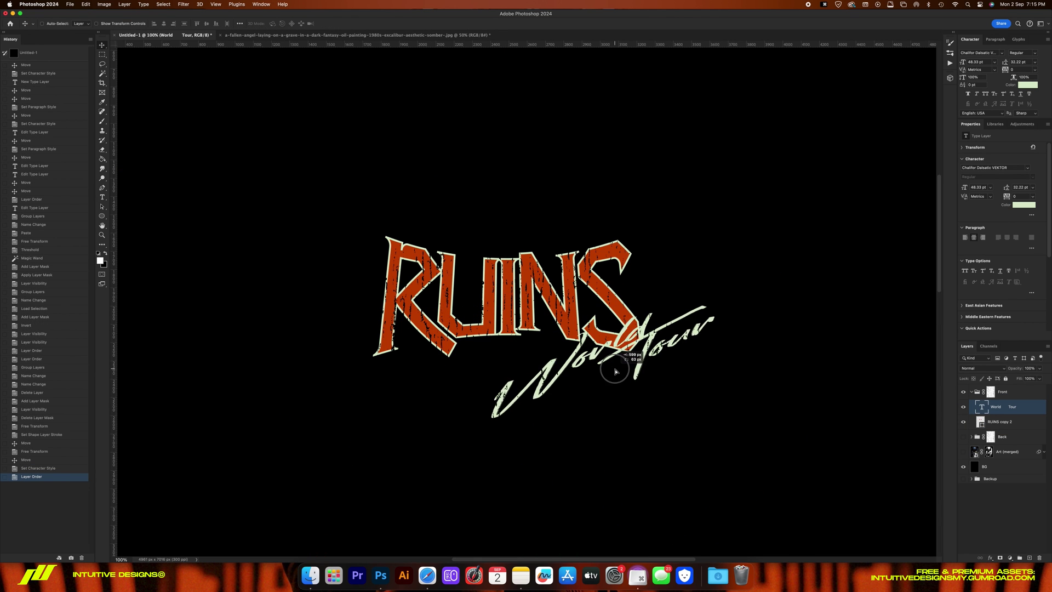
pyautogui.moveTo(615, 371); pyautogui.dragTo(510, 375)
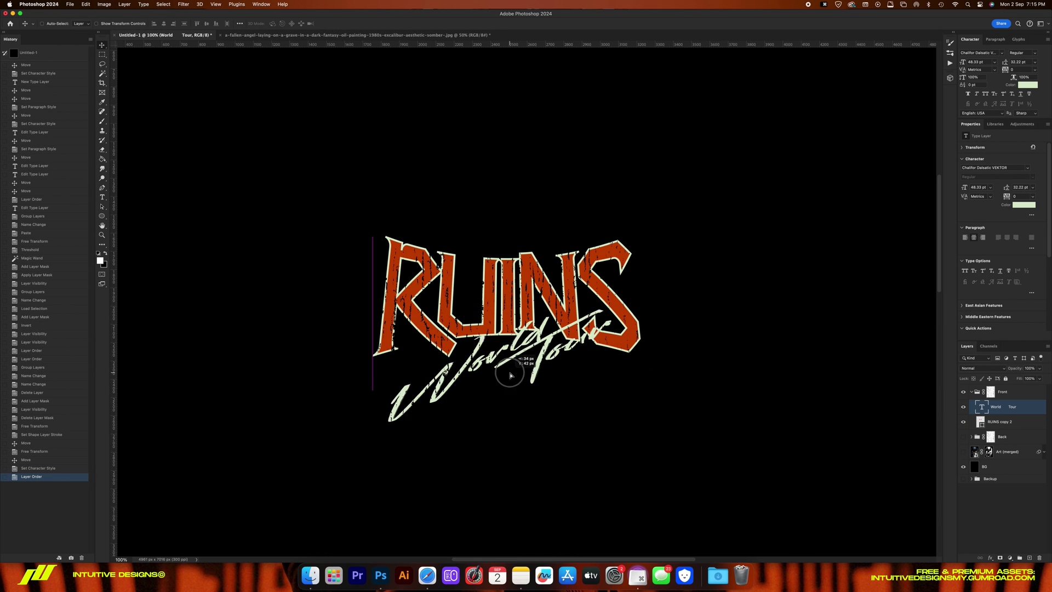
# Step: Move OF DARK BLOOM into the Front group, scale it to about 45%, and centre it on RUINS
pyautogui.moveTo(1014, 535); pyautogui.dragTo(1008, 428)
pyautogui.press('super+t')
pyautogui.moveTo(651, 377); pyautogui.dragTo(493, 366)
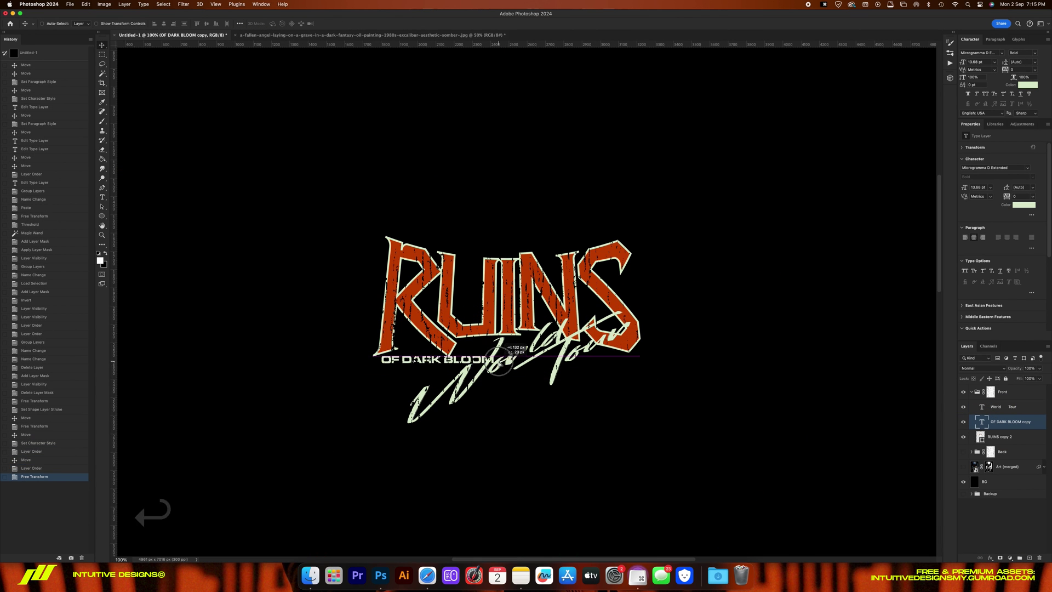
pyautogui.click(216, 24)
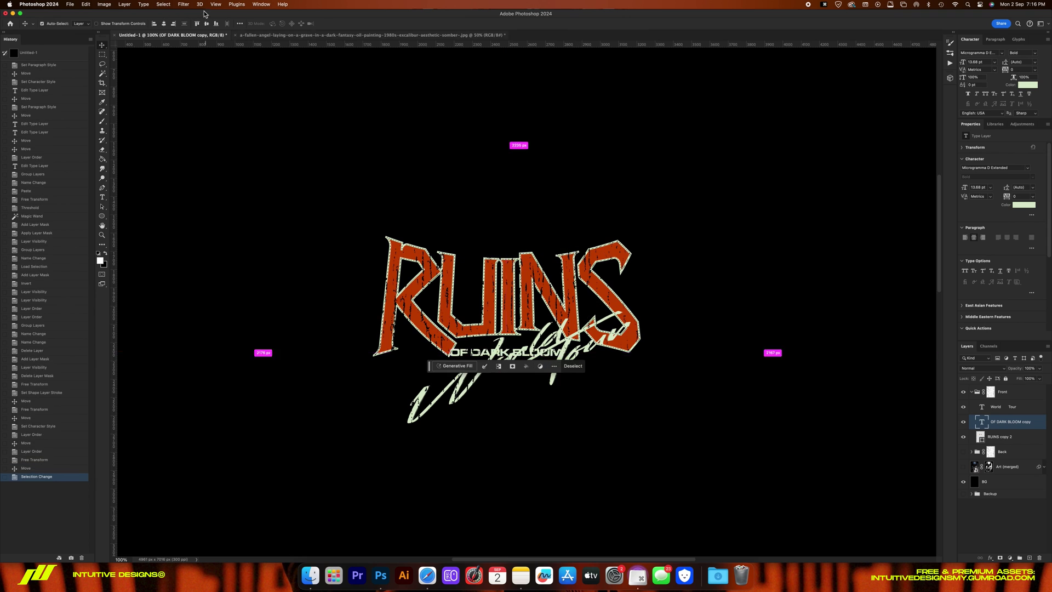
pyautogui.click(1028, 85)
# Step: Raise OF DARK BLOOM above World Tour and position it just under RUINS
pyautogui.press('Return')
pyautogui.press('v')
pyautogui.press('super+bracketright')
pyautogui.press('super+0')
pyautogui.press('super+minus')
pyautogui.press('super+1')
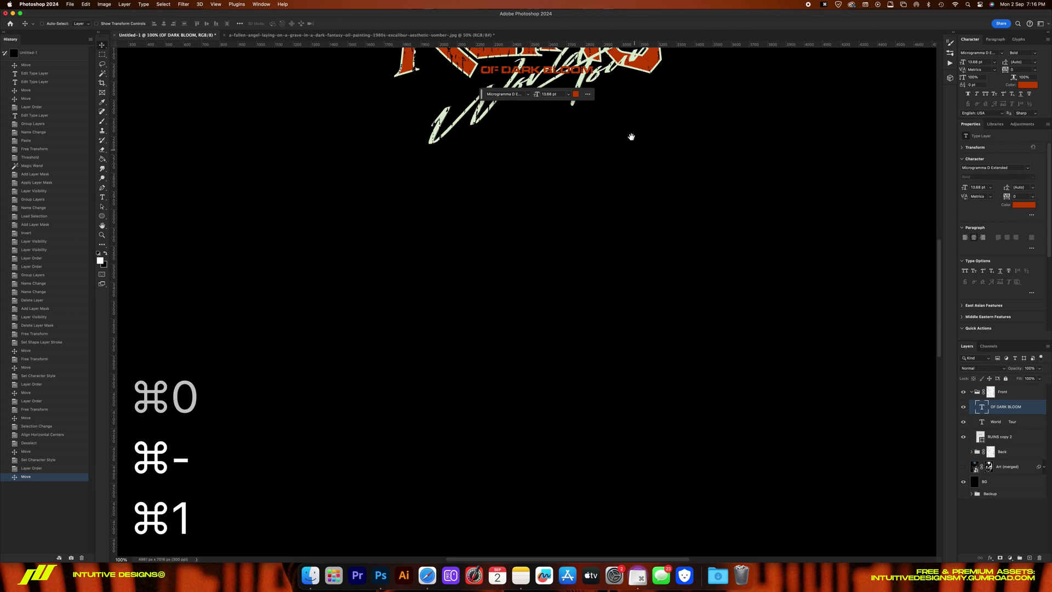
pyautogui.moveTo(630, 136); pyautogui.dragTo(575, 234)
pyautogui.press('super+minus')
pyautogui.press('super+minus')
pyautogui.press('super+minus')
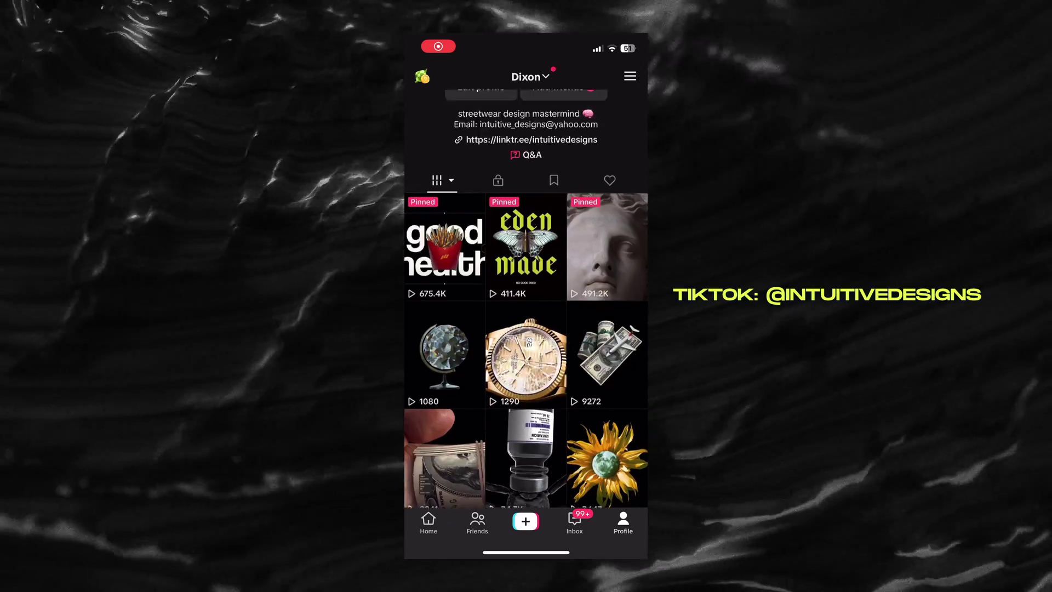
# Step: Scroll down the designer's TikTok profile grid to see more posted design clips
pyautogui.scroll(-10, 526, 350)
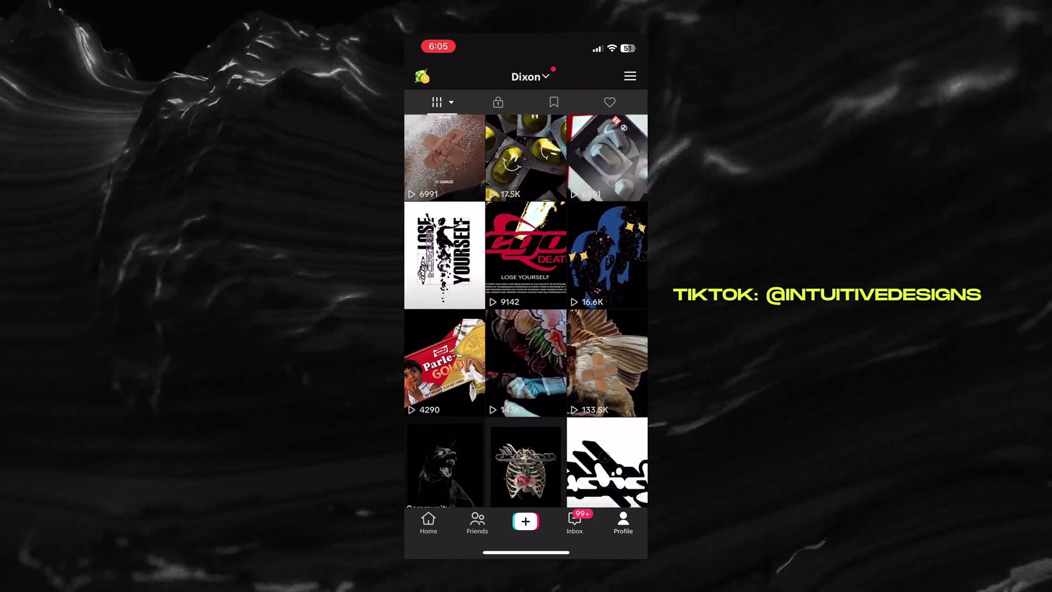